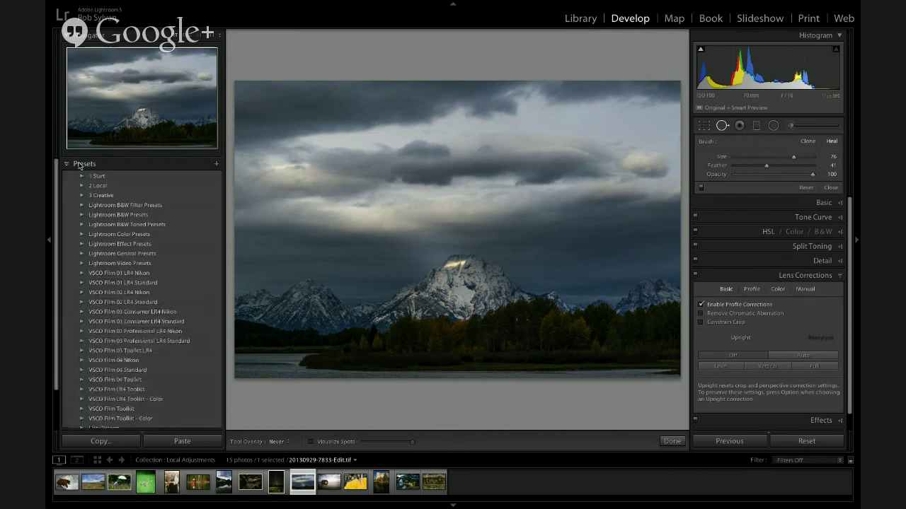
Apply the lens correction presets from the 1 Start group to the mountain landscape, ending with 5 Disable Lens Correction.
{"action": "left_click", "coordinate": [84, 176]}
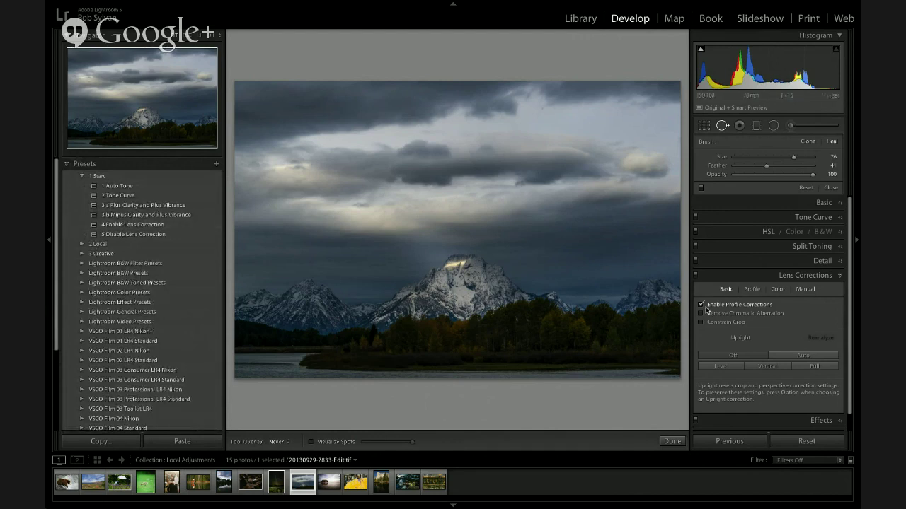
{"action": "left_click", "coordinate": [147, 236]}
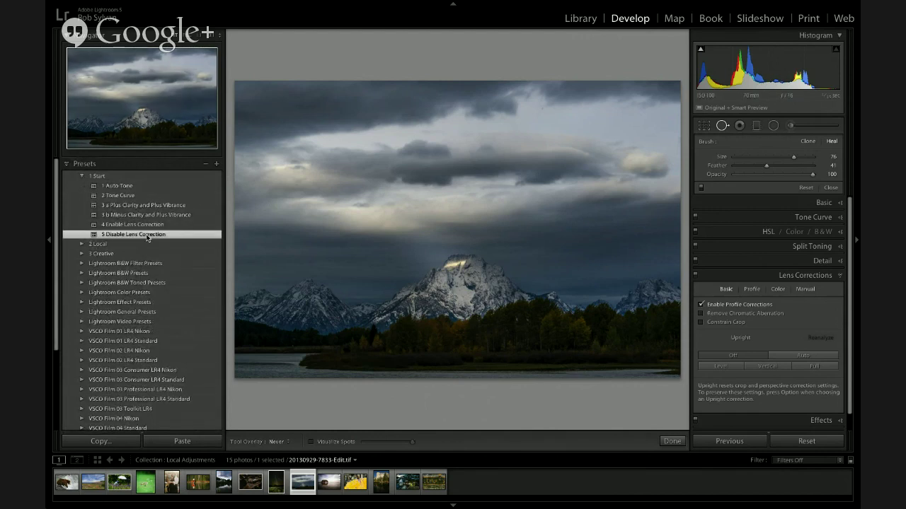
{"action": "left_click", "coordinate": [729, 275]}
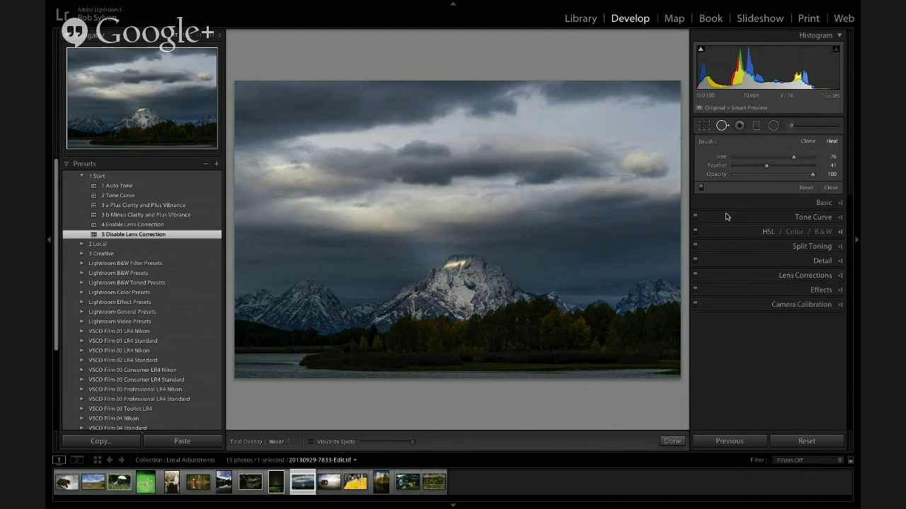
{"action": "left_click", "coordinate": [114, 225]}
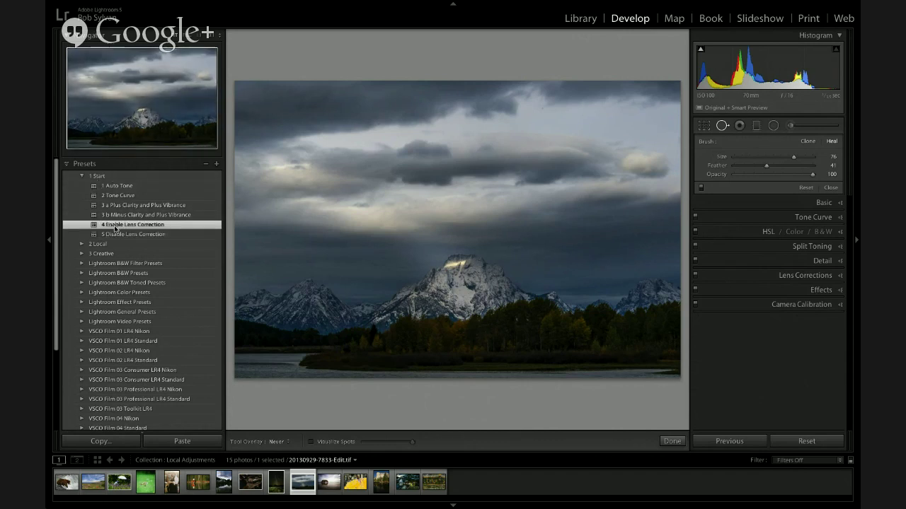
{"action": "left_click", "coordinate": [116, 235]}
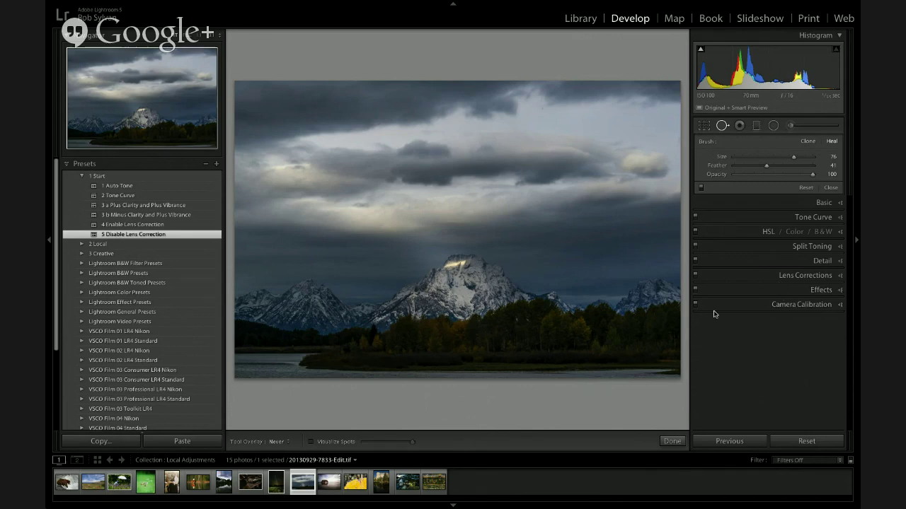
Switch to the Lightroom library with the photofocus folder and view the dark kneeling-figure photo enlarged.
{"action": "key", "text": "super+Tab"}
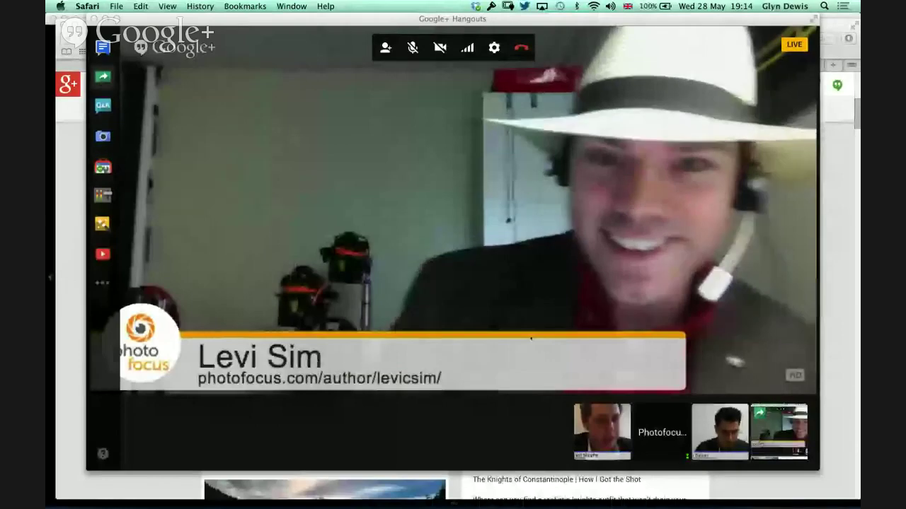
{"action": "key", "text": "super+Tab"}
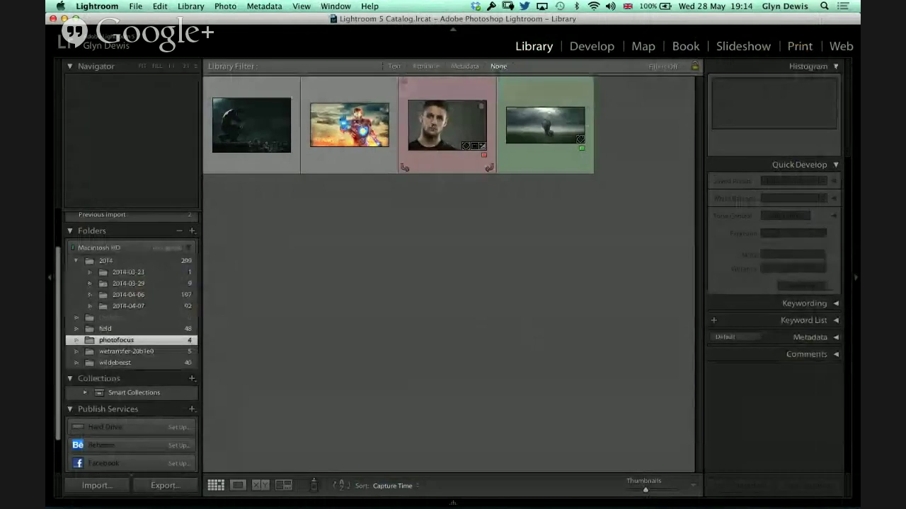
{"action": "left_click", "coordinate": [445, 153]}
{"action": "left_click", "coordinate": [251, 125]}
{"action": "key", "text": "e"}
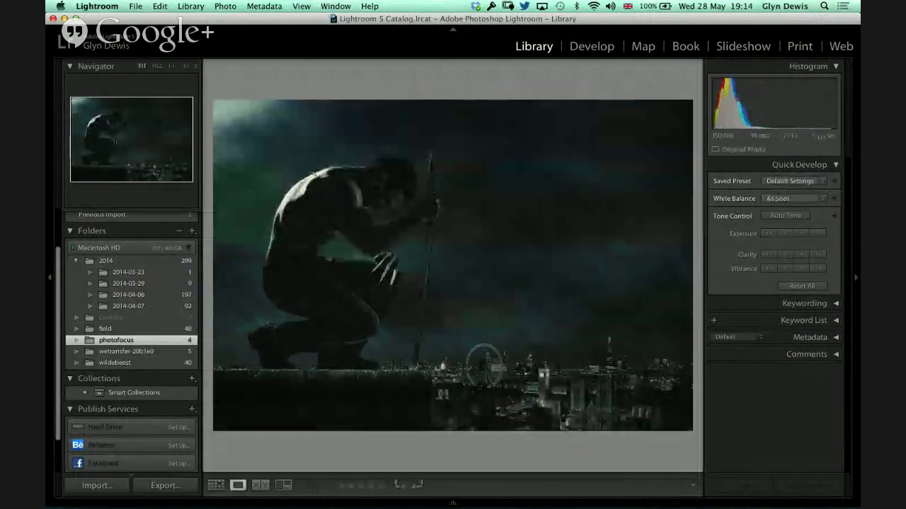
Return to the thumbnail grid and open the red-labelled portrait of the bearded man for developing.
{"action": "key", "text": "g"}
{"action": "left_click", "coordinate": [446, 142]}
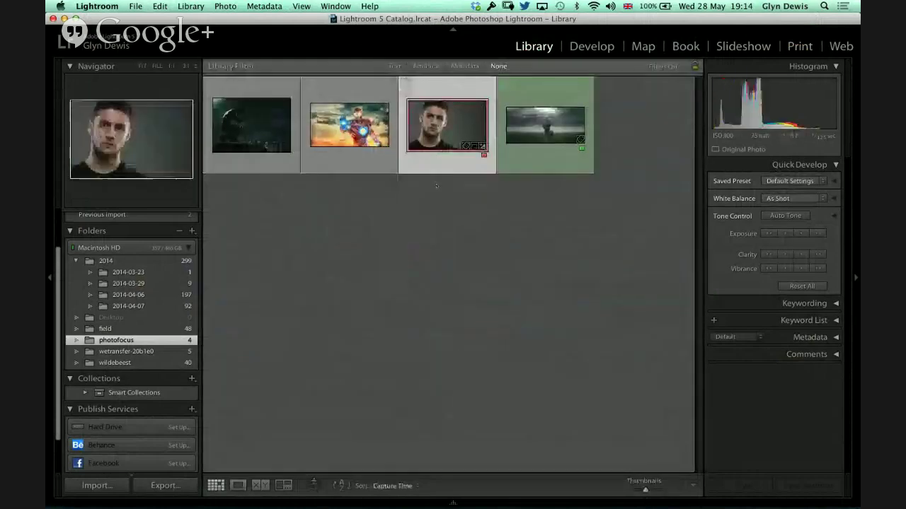
{"action": "key", "text": "d"}
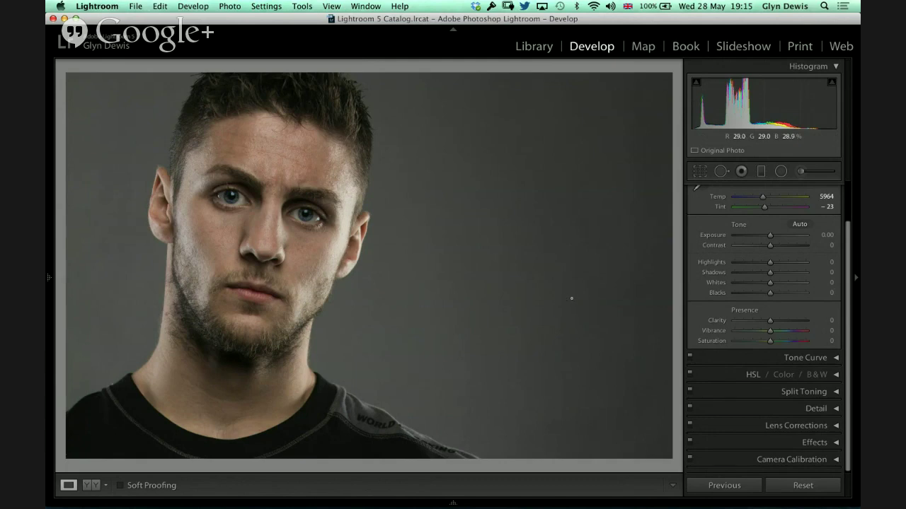
Set the portrait's Shadows to +91 and Highlights to −31, and sample the gray background as the white balance neutral.
{"action": "scroll", "coordinate": [783, 274], "scroll_direction": "up", "scroll_amount": 1}
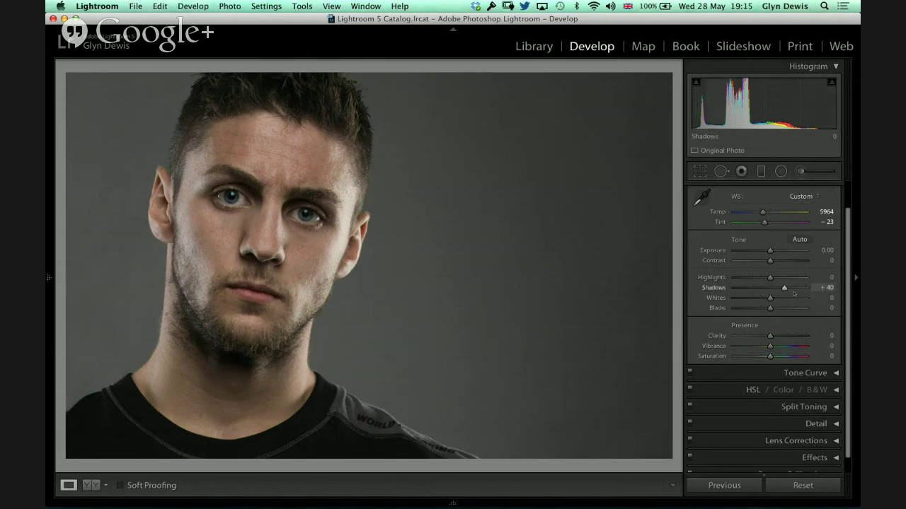
{"action": "left_click_drag", "start_coordinate": [800, 293], "coordinate": [798, 289]}
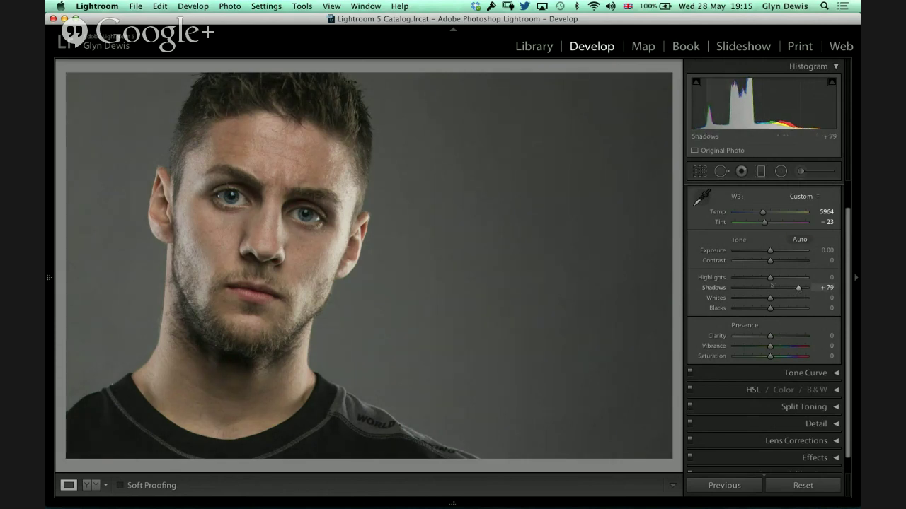
{"action": "left_click_drag", "start_coordinate": [758, 277], "coordinate": [804, 288]}
{"action": "left_click_drag", "start_coordinate": [753, 277], "coordinate": [760, 278]}
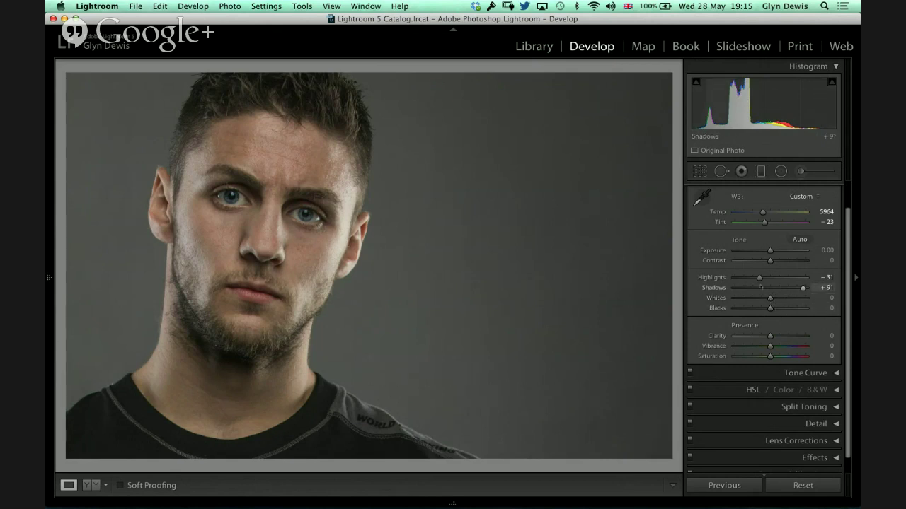
{"action": "left_click", "coordinate": [702, 197]}
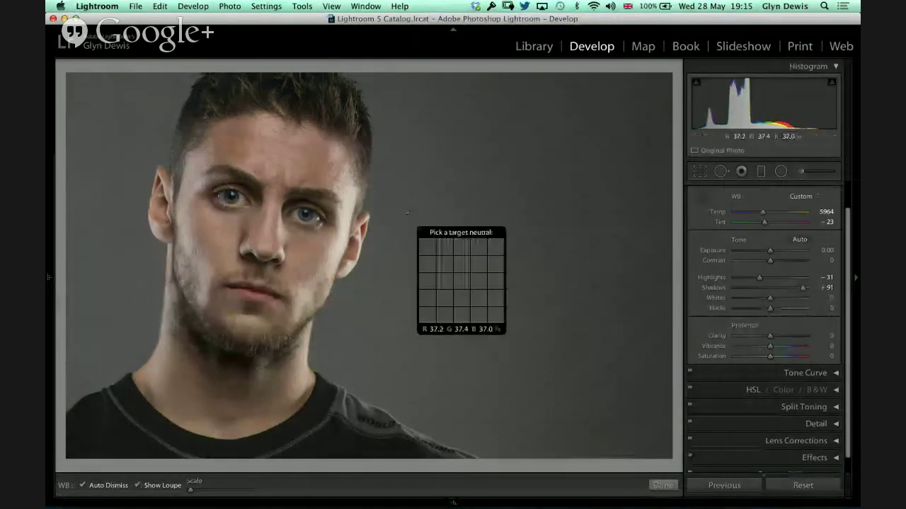
{"action": "left_click", "coordinate": [533, 304]}
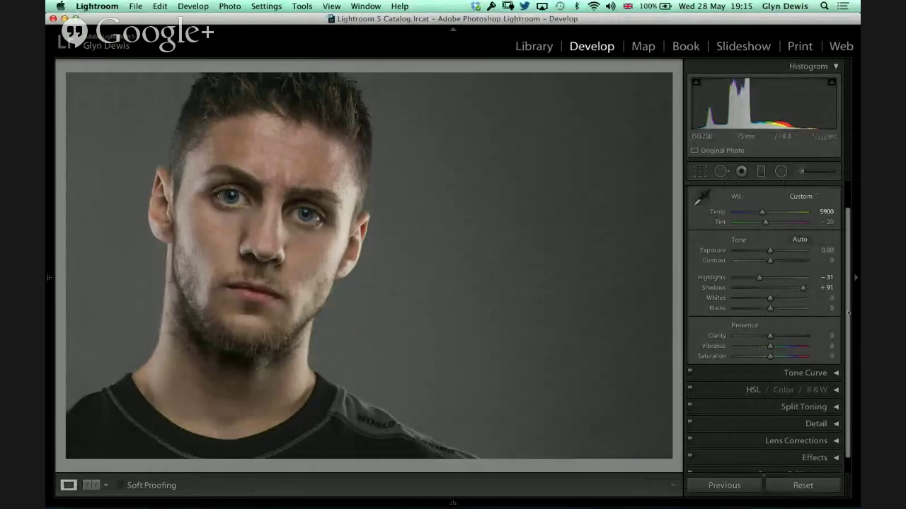
Reduce the portrait's skin color by setting the HSL Saturation of Orange to −29.
{"action": "scroll", "coordinate": [764, 329], "scroll_direction": "down", "scroll_amount": 1}
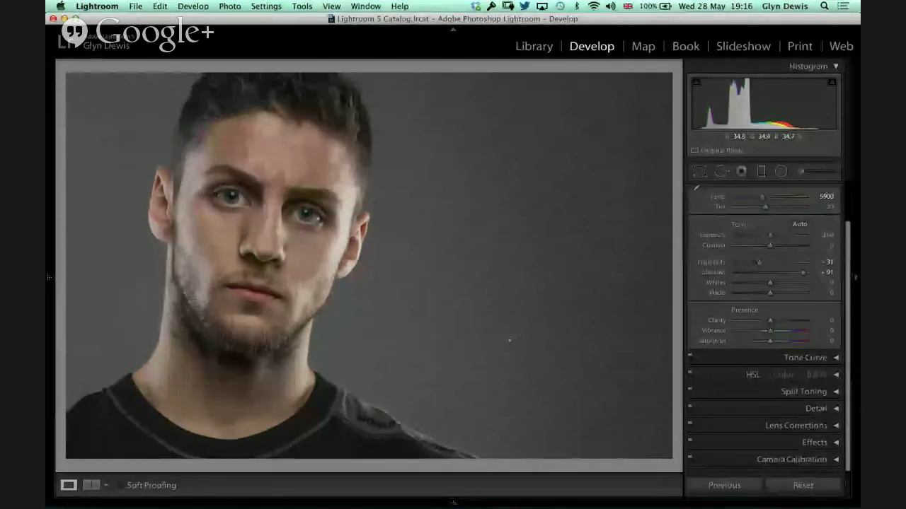
{"action": "left_click", "coordinate": [837, 375]}
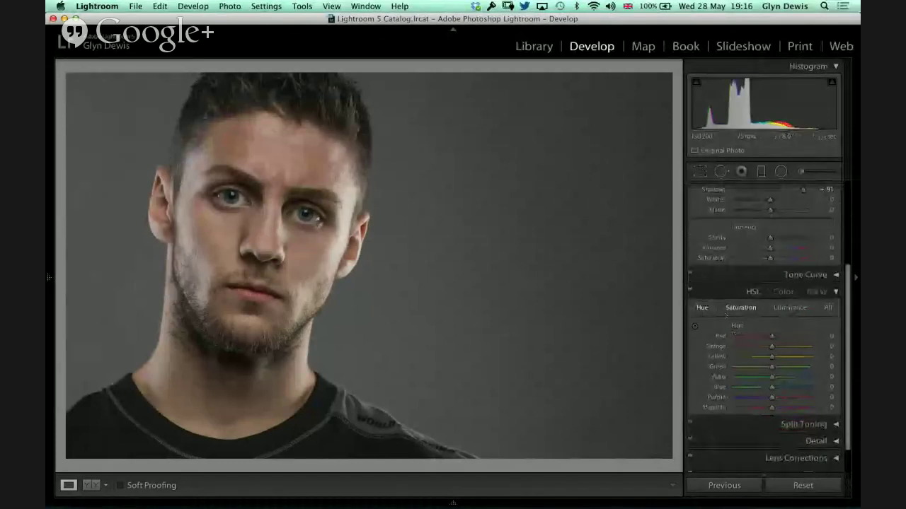
{"action": "left_click", "coordinate": [741, 308]}
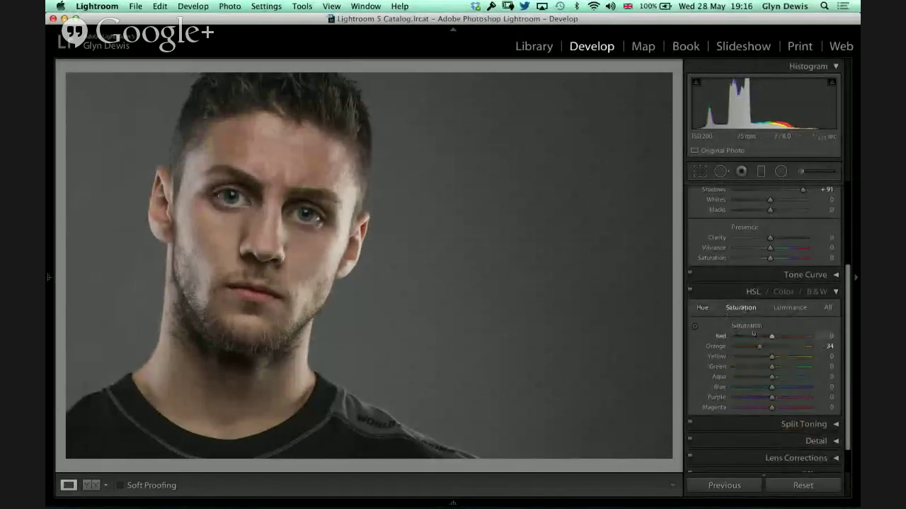
{"action": "left_click_drag", "start_coordinate": [772, 346], "coordinate": [765, 351]}
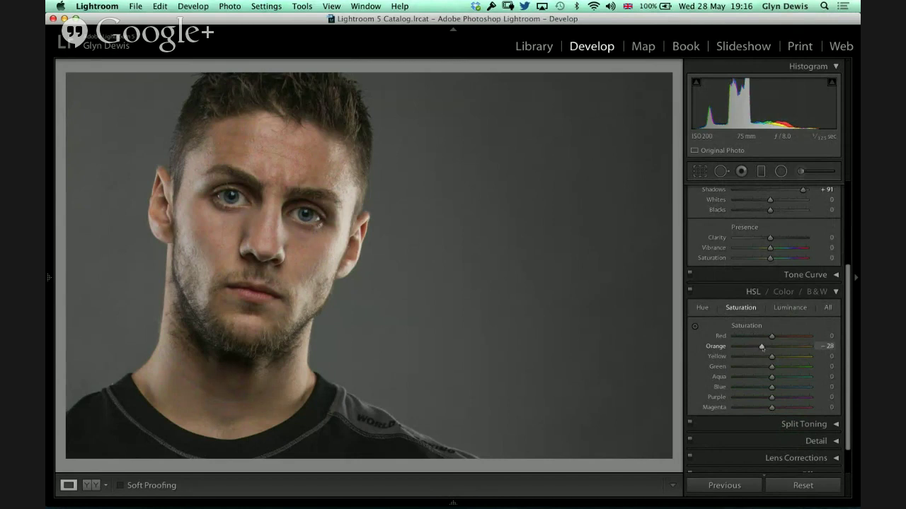
{"action": "left_click_drag", "start_coordinate": [761, 347], "coordinate": [760, 348]}
{"action": "scroll", "coordinate": [748, 357], "scroll_direction": "up", "scroll_amount": 3}
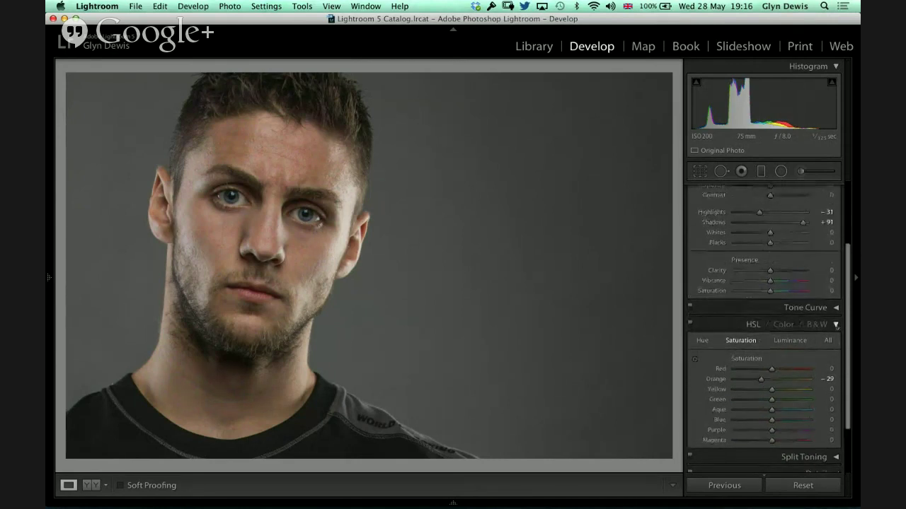
{"action": "left_click", "coordinate": [835, 324]}
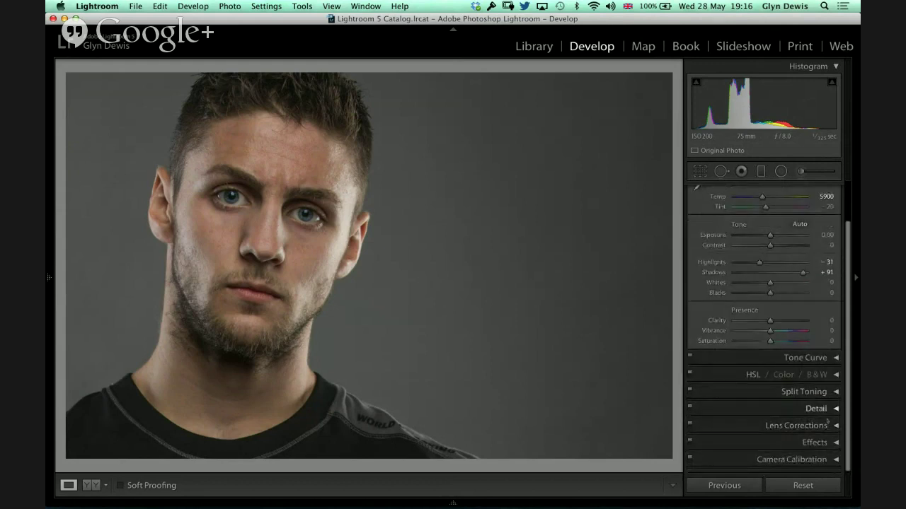
Set the portrait's Sharpening Amount to 85 and Masking to 81.
{"action": "left_click", "coordinate": [834, 408]}
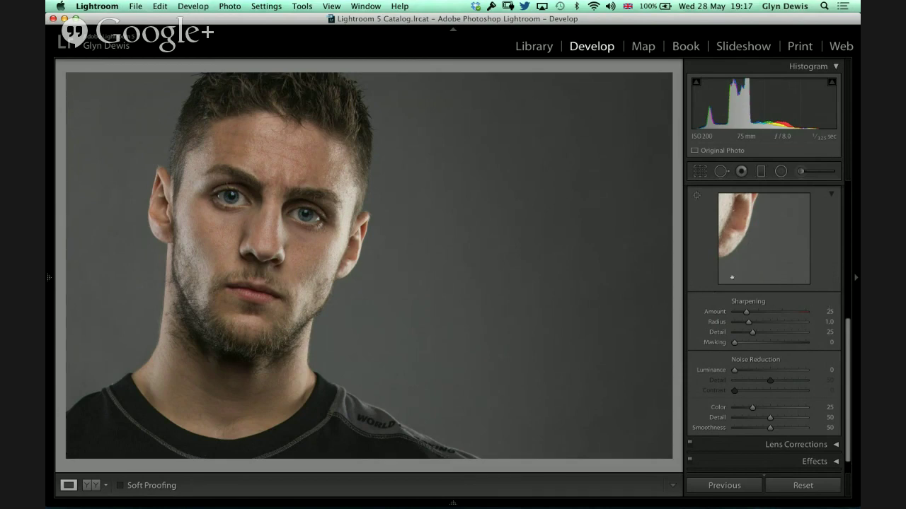
{"action": "left_click_drag", "start_coordinate": [746, 312], "coordinate": [775, 313]}
{"action": "key", "text": "alt"}
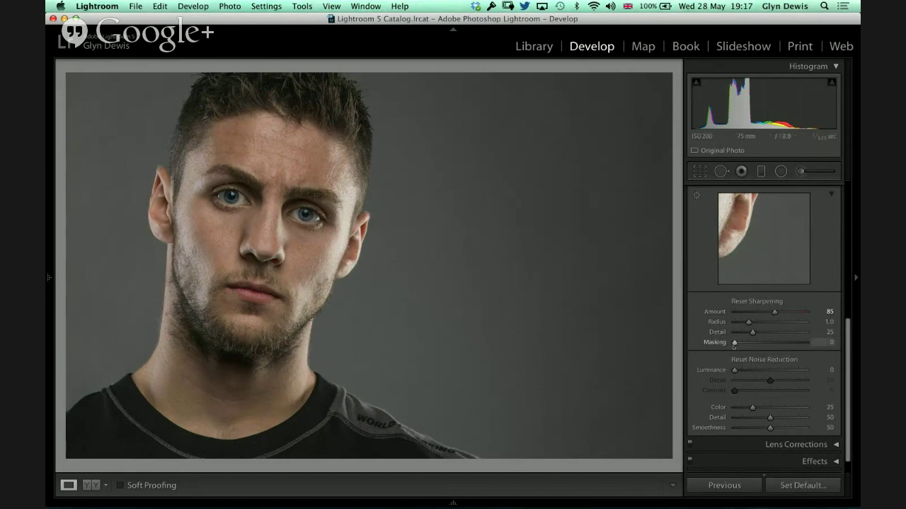
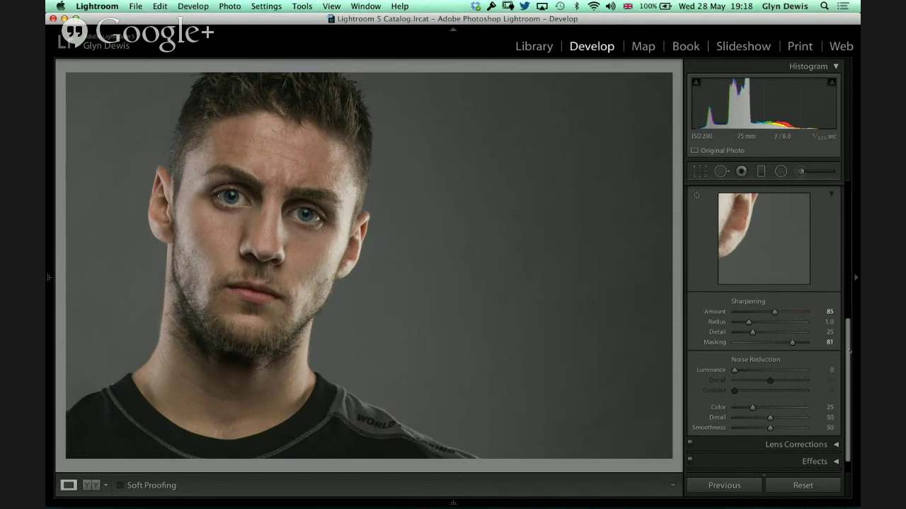
Readjust the Sharpening Masking from near zero to 78 while previewing the edge mask on the portrait.
{"action": "scroll", "coordinate": [848, 351], "scroll_direction": "up", "scroll_amount": 10}
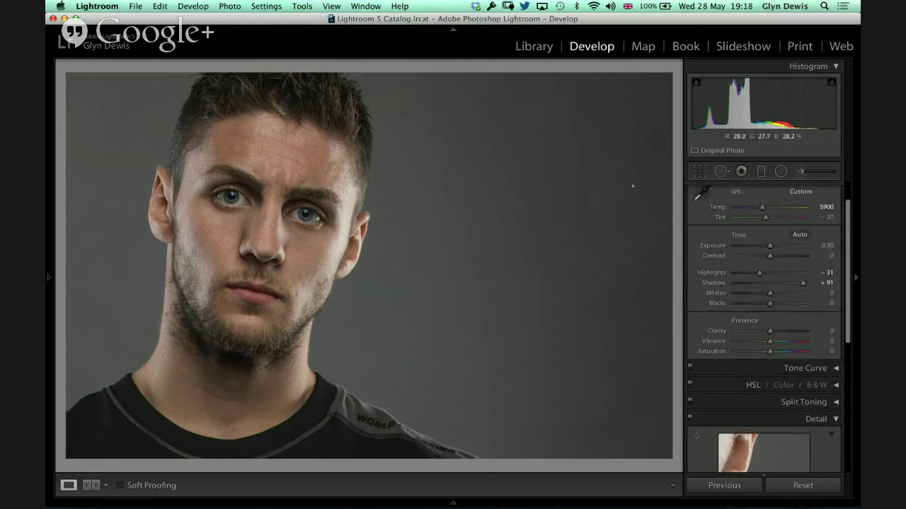
{"action": "scroll", "coordinate": [847, 305], "scroll_direction": "down", "scroll_amount": 5}
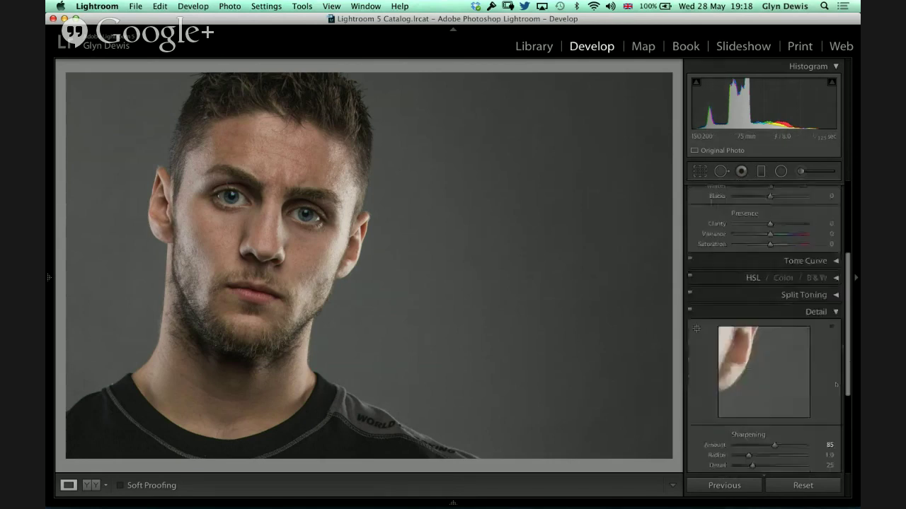
{"action": "left_click_drag", "start_coordinate": [791, 343], "coordinate": [735, 343]}
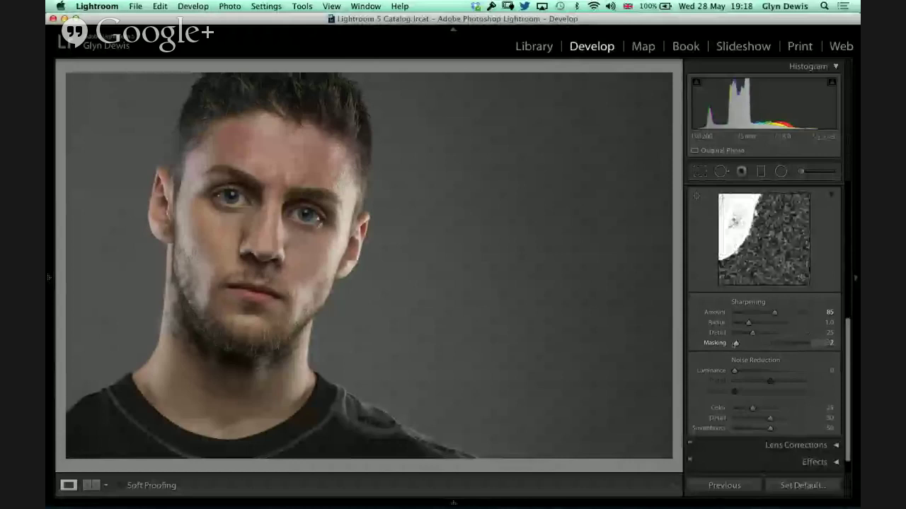
{"action": "left_click_drag", "start_coordinate": [735, 343], "coordinate": [786, 345]}
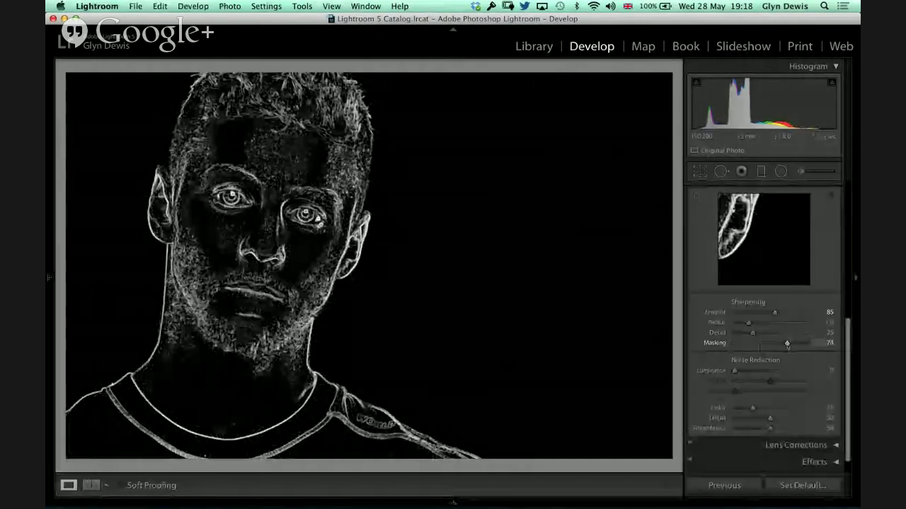
{"action": "left_click_drag", "start_coordinate": [786, 345], "coordinate": [788, 346]}
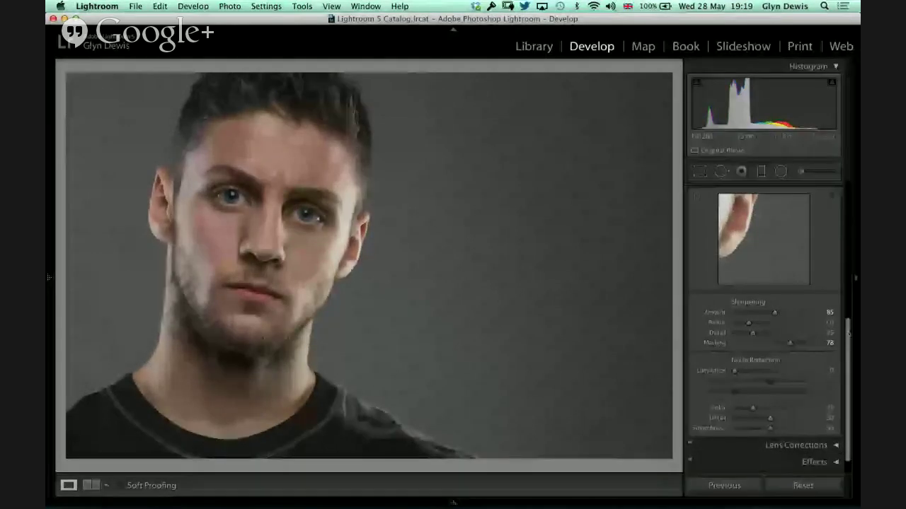
Set up the Adjustment Brush on the face with Exposure 0.41, Size 1.0 and Auto Mask enabled.
{"action": "scroll", "coordinate": [826, 253], "scroll_direction": "up", "scroll_amount": 10}
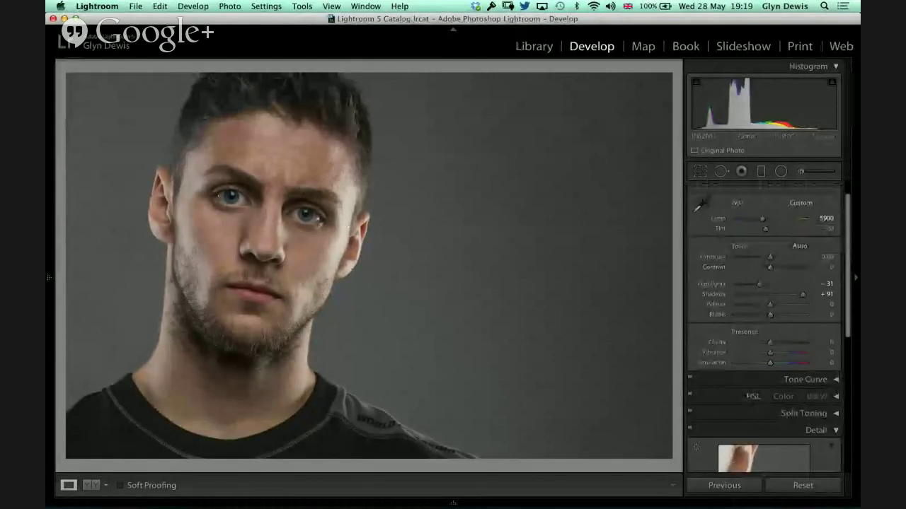
{"action": "key", "text": "k"}
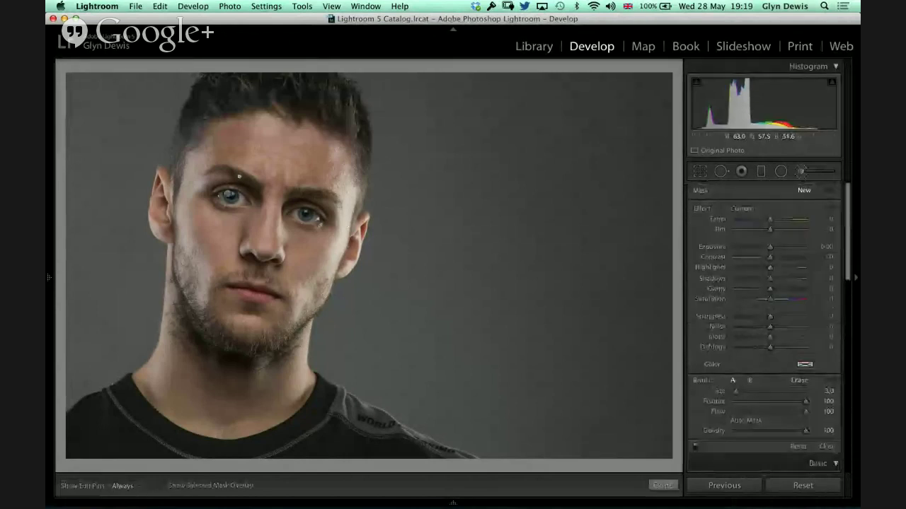
{"action": "key", "text": "k"}
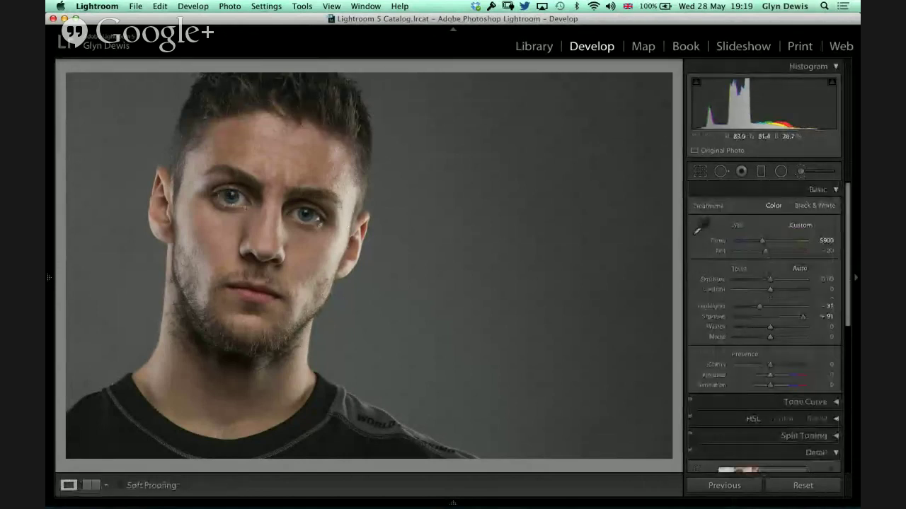
{"action": "left_click", "coordinate": [244, 223]}
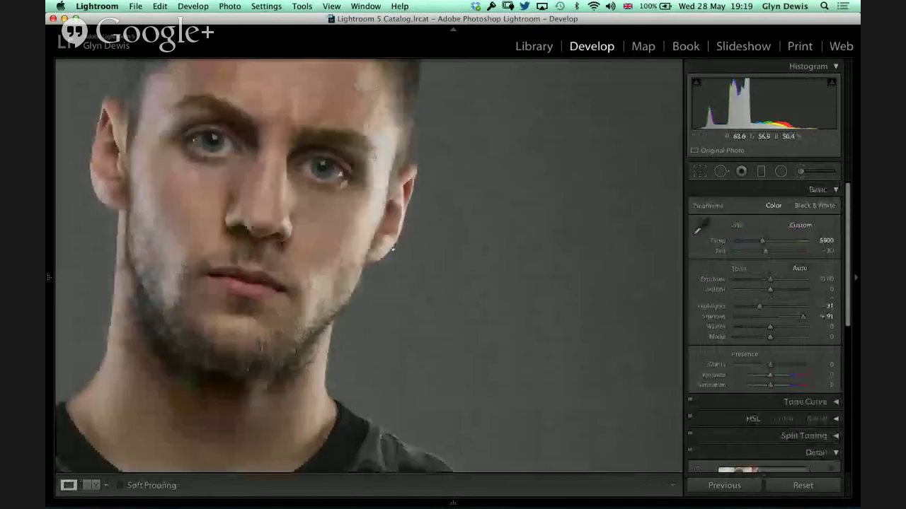
{"action": "left_click_drag", "start_coordinate": [385, 234], "coordinate": [380, 209]}
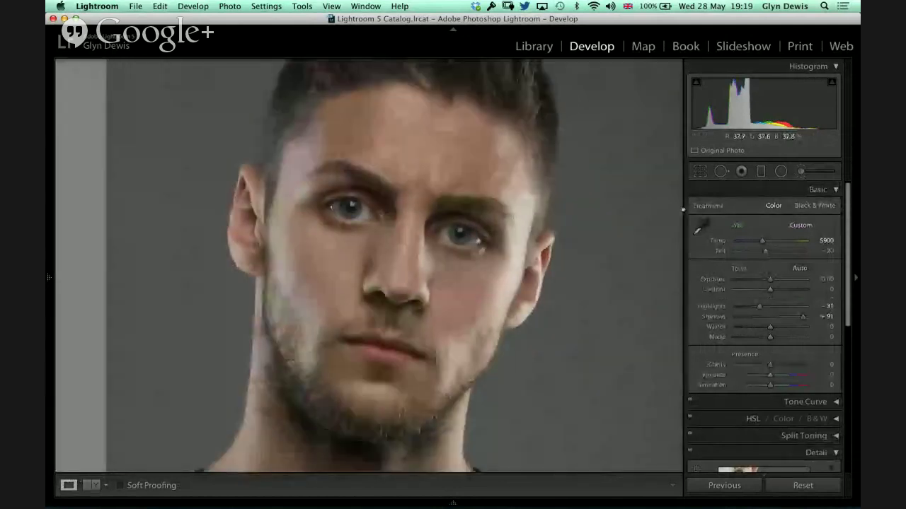
{"action": "key", "text": "k"}
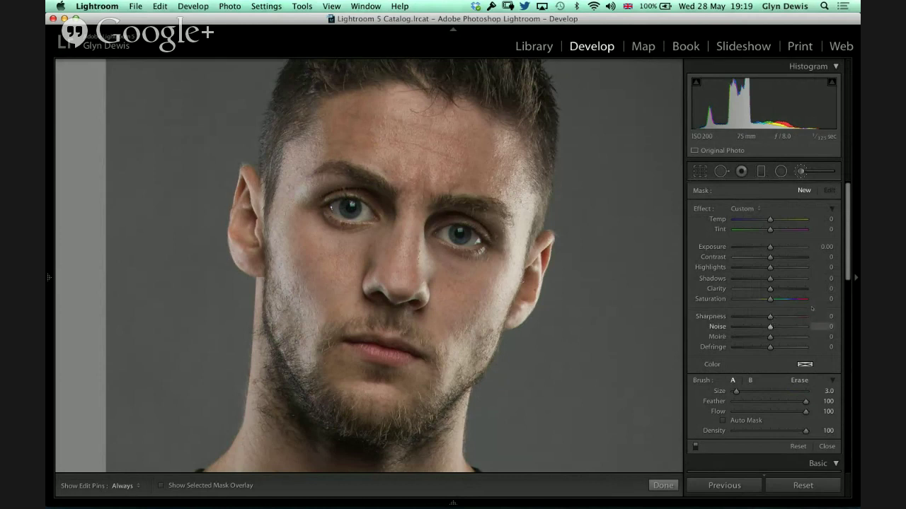
{"action": "scroll", "coordinate": [821, 304], "scroll_direction": "down", "scroll_amount": 2}
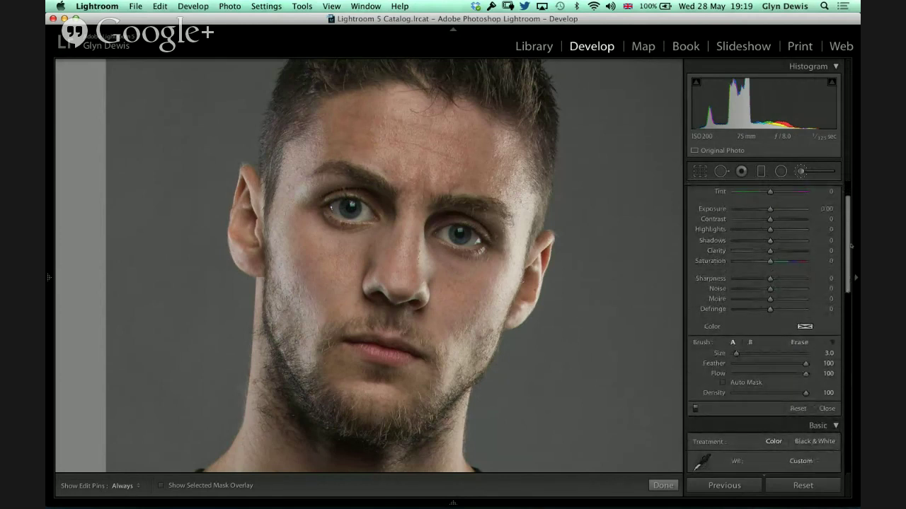
{"action": "scroll", "coordinate": [819, 246], "scroll_direction": "up", "scroll_amount": 2}
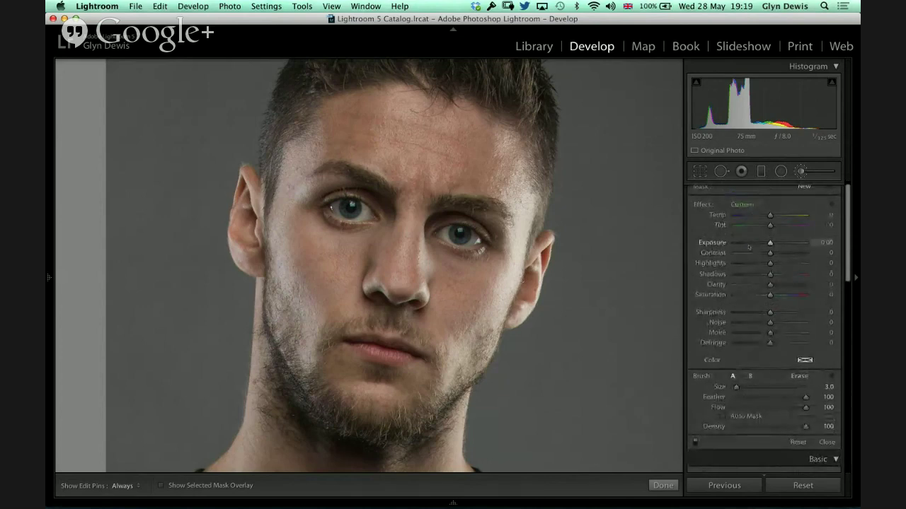
{"action": "left_click_drag", "start_coordinate": [770, 242], "coordinate": [773, 242]}
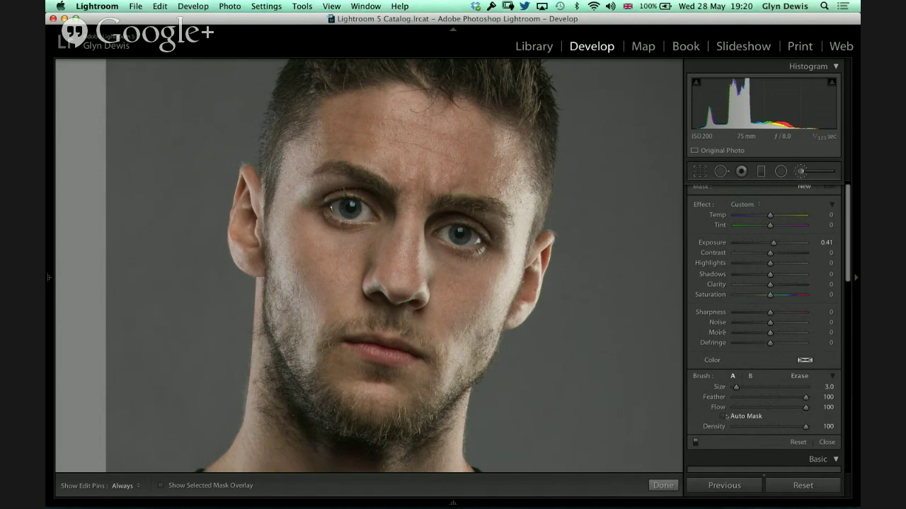
{"action": "left_click", "coordinate": [723, 416]}
{"action": "key", "text": "bracketleft"}
{"action": "key", "text": "bracketleft"}
Set the brush color to red at 96% saturation and paint over both irises with the edit pins hidden.
{"action": "left_click", "coordinate": [805, 360]}
{"action": "left_click_drag", "start_coordinate": [729, 363], "coordinate": [778, 357]}
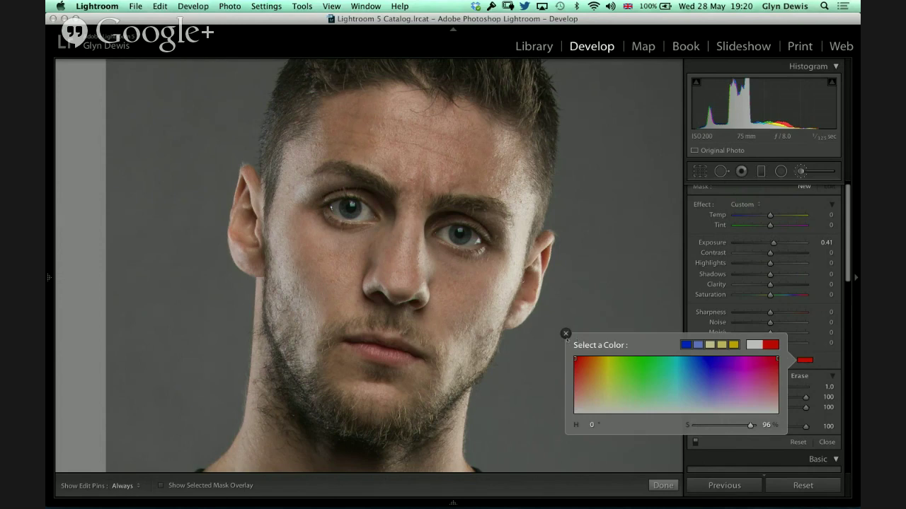
{"action": "left_click", "coordinate": [565, 334]}
{"action": "key", "text": "h"}
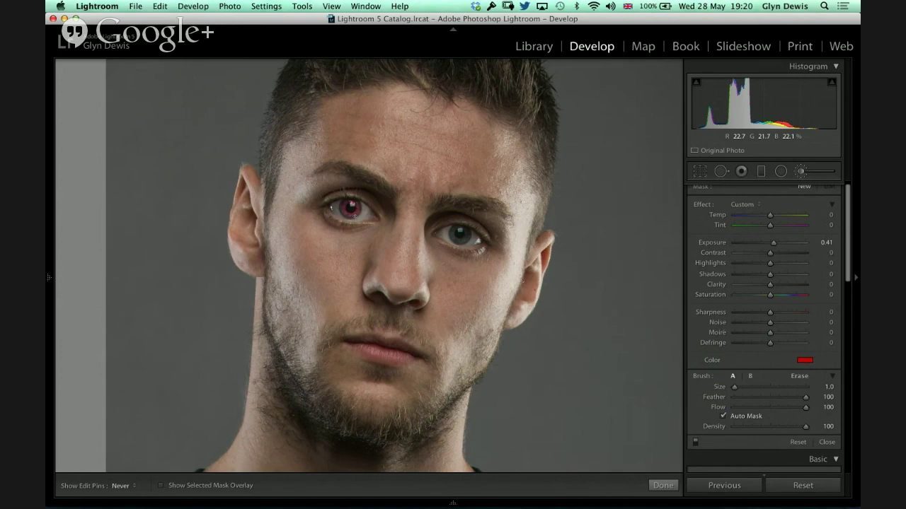
{"action": "key", "text": "h"}
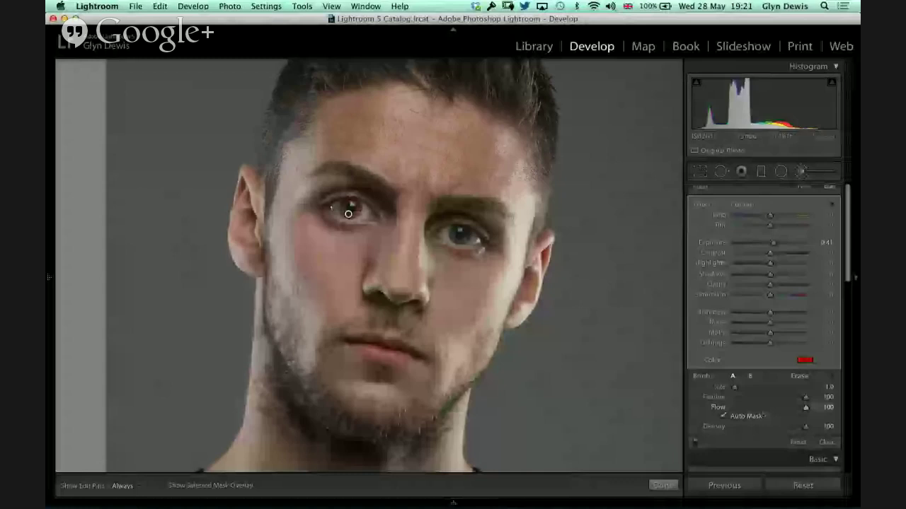
{"action": "key", "text": "h"}
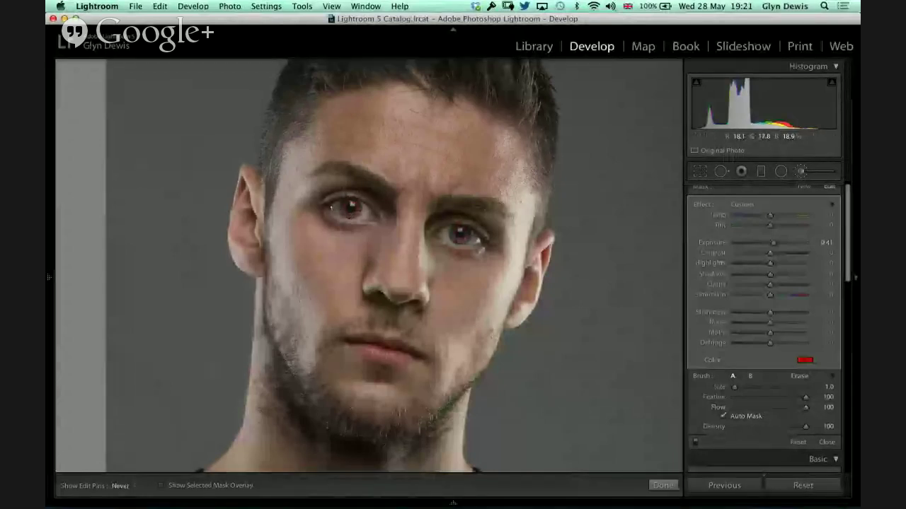
{"action": "key", "text": "h"}
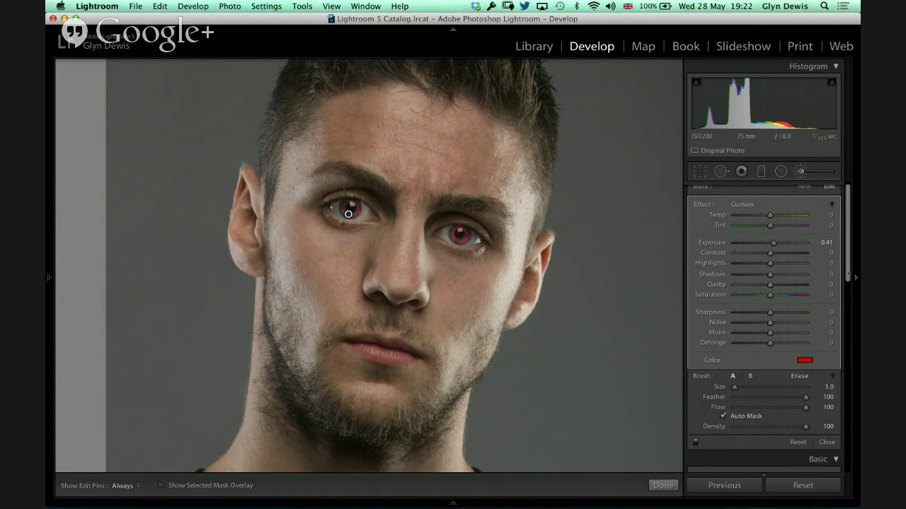
Preview the mask overlay on the red-tinted irises and delete that brush adjustment.
{"action": "scroll", "coordinate": [764, 319], "scroll_direction": "down", "scroll_amount": 3}
{"action": "key", "text": "alt"}
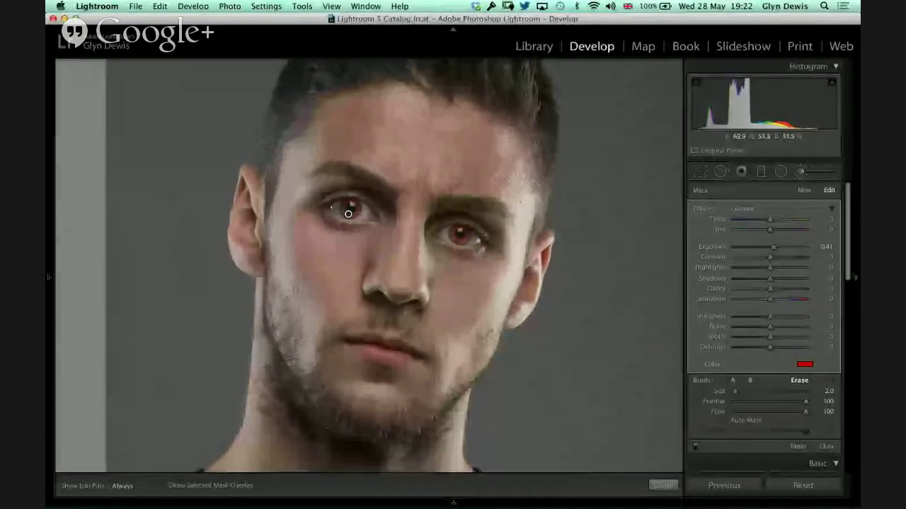
{"action": "key", "text": "o"}
{"action": "key", "text": "o"}
{"action": "key", "text": "o"}
{"action": "key", "text": "o"}
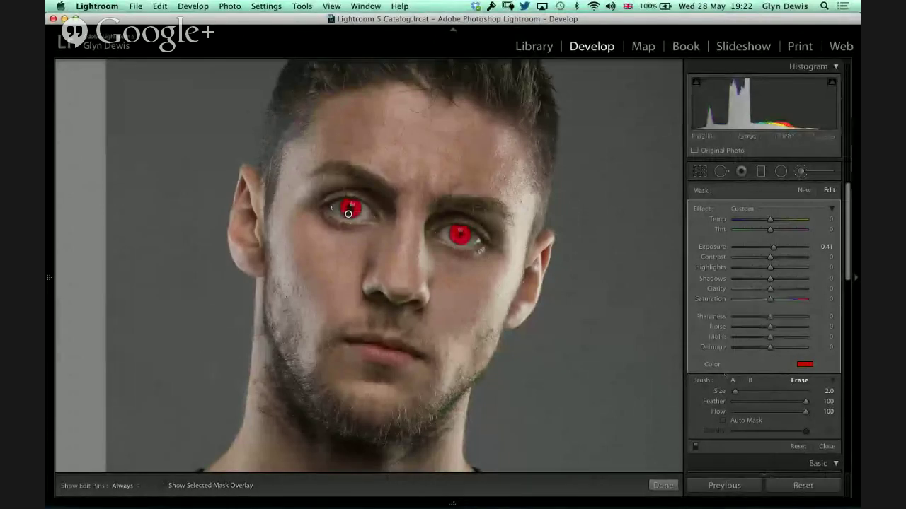
{"action": "key", "text": "Return"}
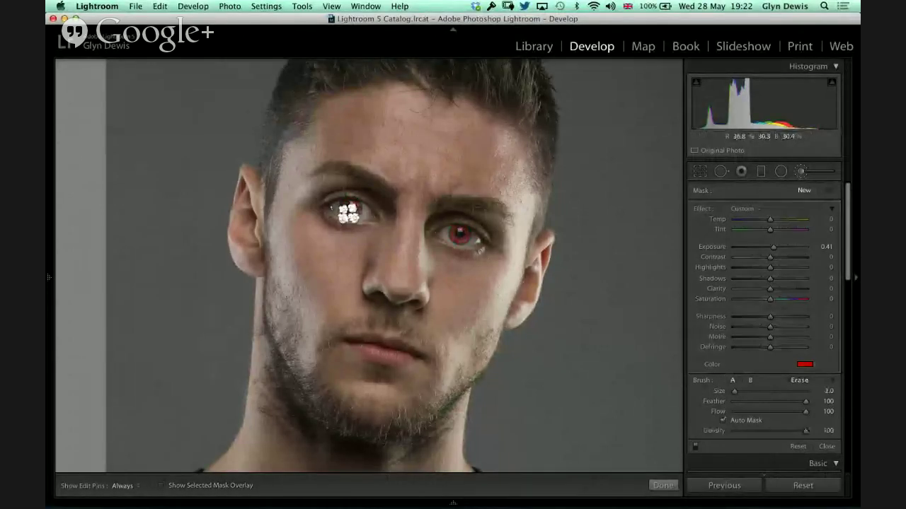
Reset the brush's tint to no color and turn on the selected mask overlay.
{"action": "left_click", "coordinate": [799, 366]}
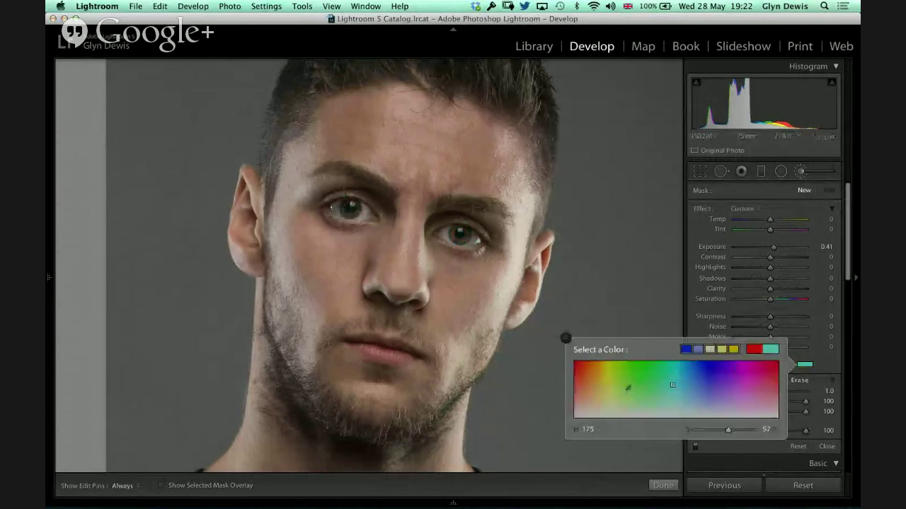
{"action": "left_click", "coordinate": [567, 339]}
{"action": "key", "text": "o"}
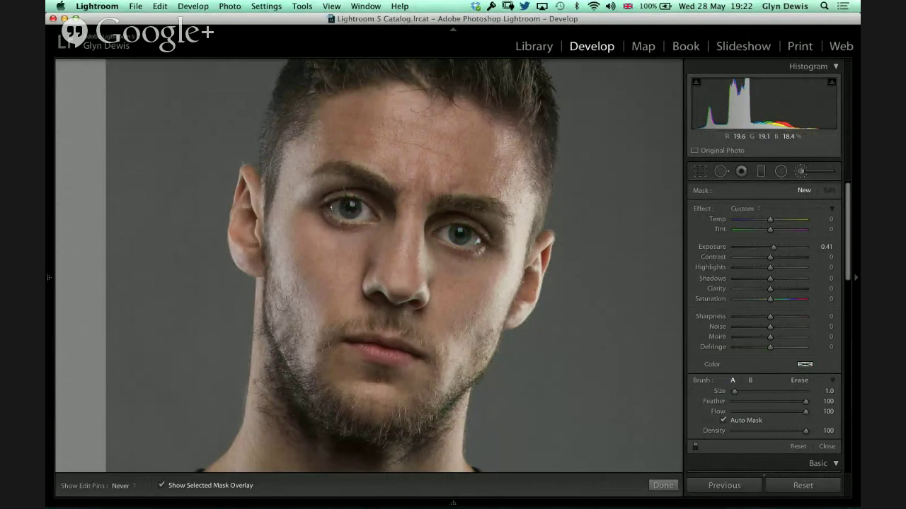
Paint a new Auto Mask brush adjustment over both irises, with Exposure at 0.32.
{"action": "left_click_drag", "start_coordinate": [348, 212], "coordinate": [355, 208]}
{"action": "key", "text": "o"}
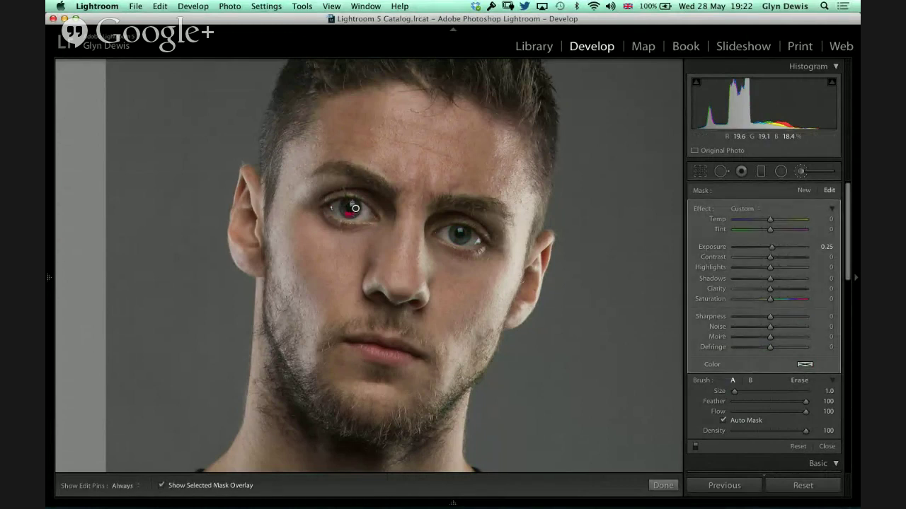
{"action": "key", "text": "o"}
{"action": "key", "text": "h"}
{"action": "left_click_drag", "start_coordinate": [456, 232], "coordinate": [465, 232]}
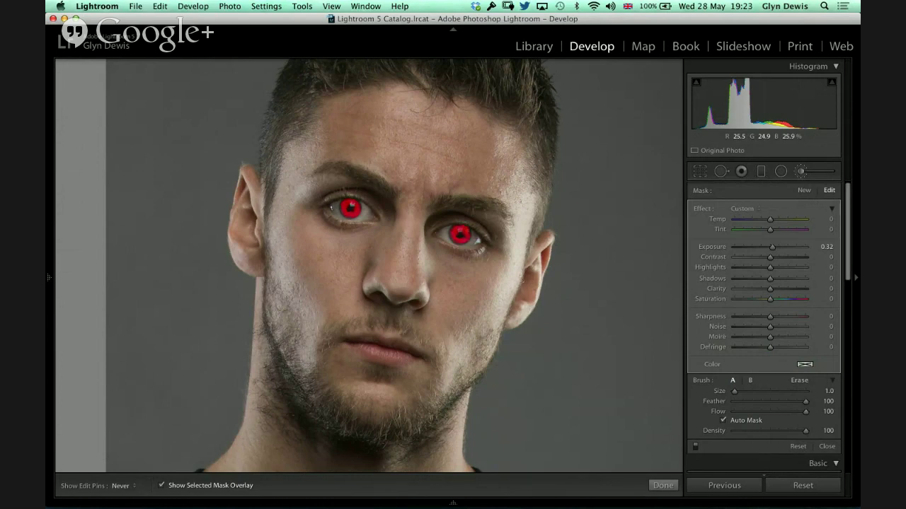
{"action": "key", "text": "h"}
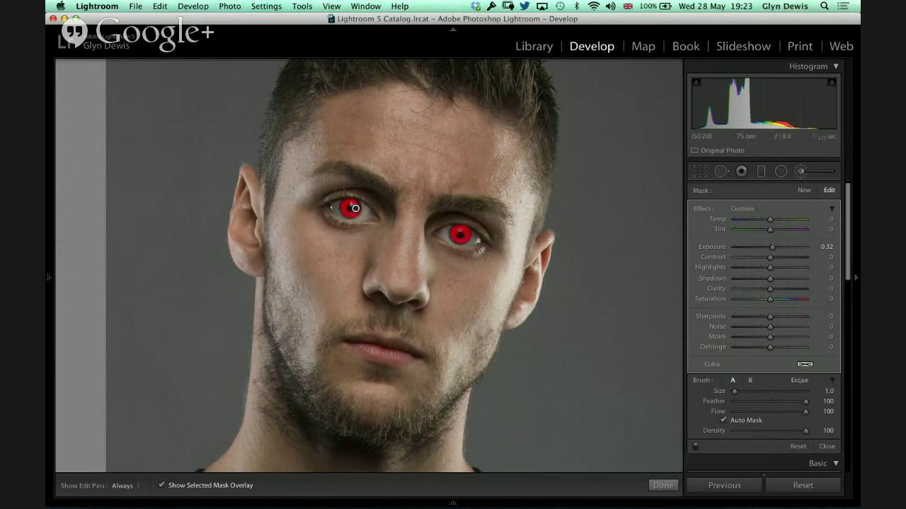
Erase the mask from the pupils of both eyes with a size 2.0 Erase brush.
{"action": "key", "text": "alt"}
{"action": "key", "text": "h"}
{"action": "left_click_drag", "start_coordinate": [459, 234], "coordinate": [460, 235]}
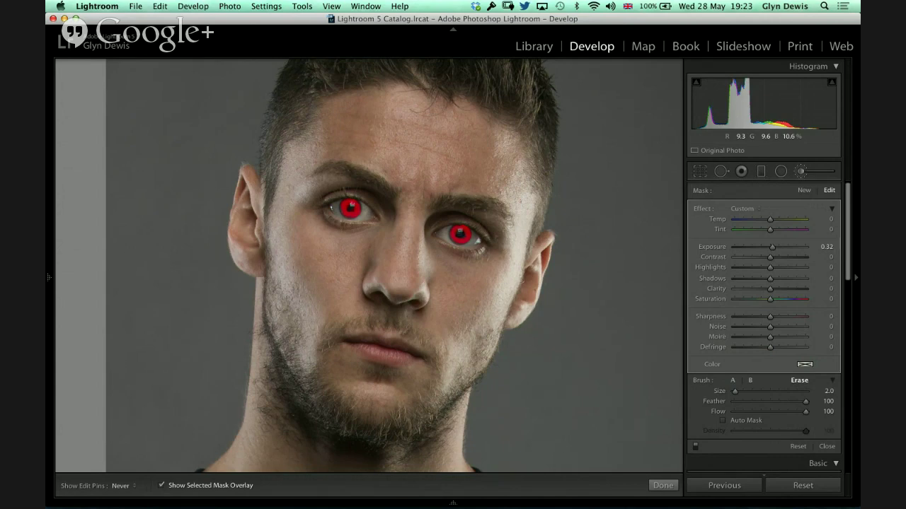
{"action": "key", "text": "h"}
{"action": "left_click_drag", "start_coordinate": [355, 208], "coordinate": [349, 210]}
{"action": "key", "text": "h"}
{"action": "key", "text": "h"}
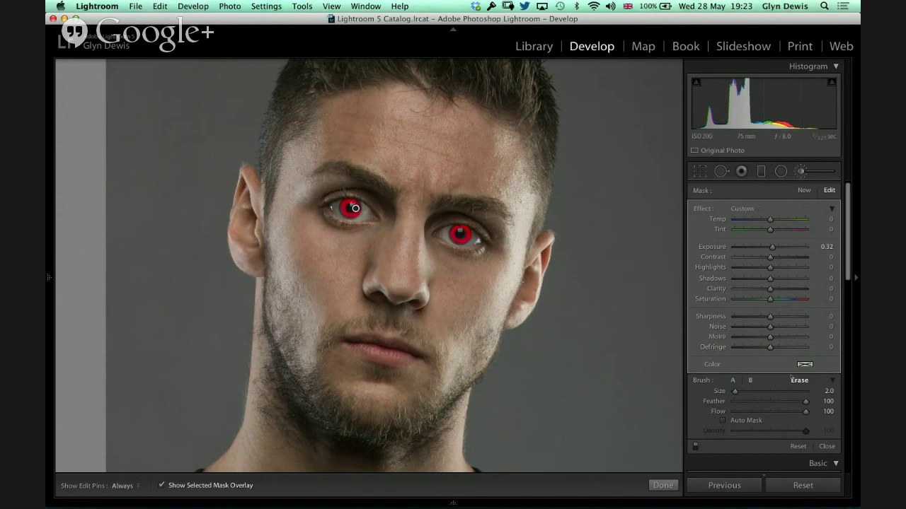
{"action": "key", "text": "h"}
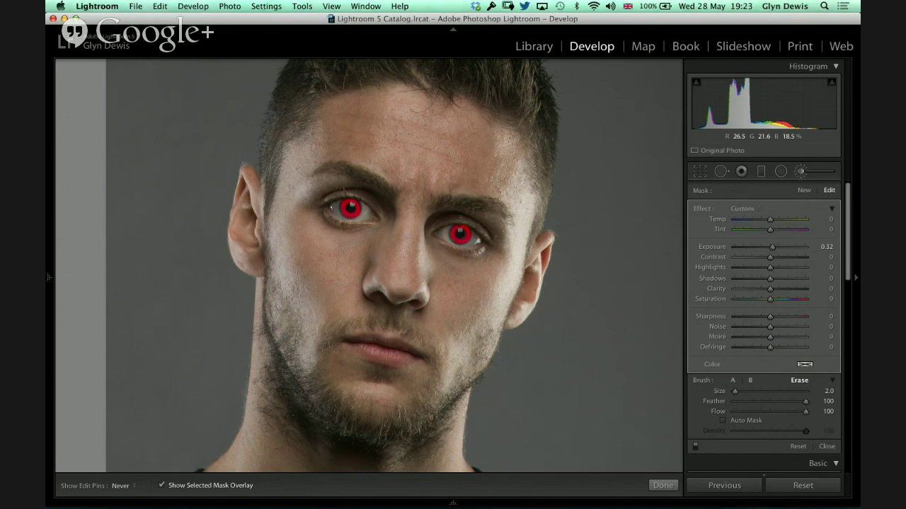
Hide the mask overlay and set the edit pins to show on Auto.
{"action": "key", "text": "h"}
{"action": "key", "text": "o"}
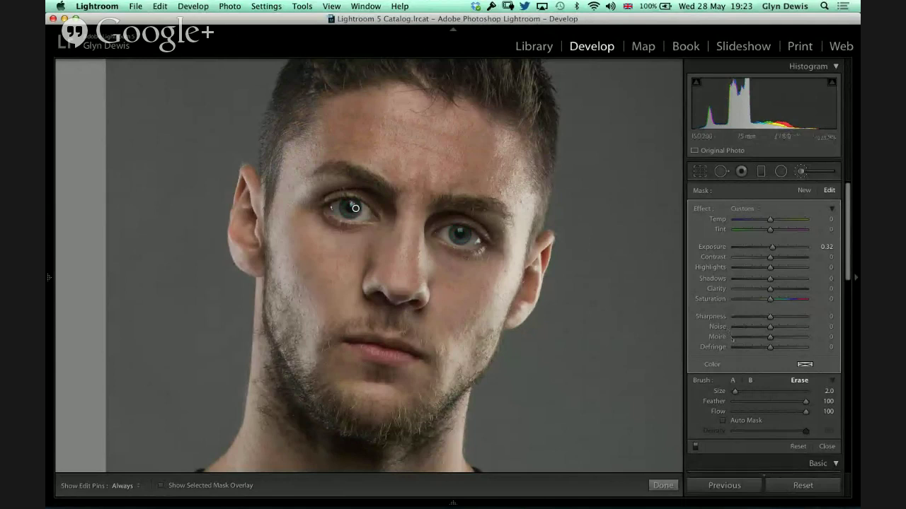
{"action": "left_click", "coordinate": [126, 485]}
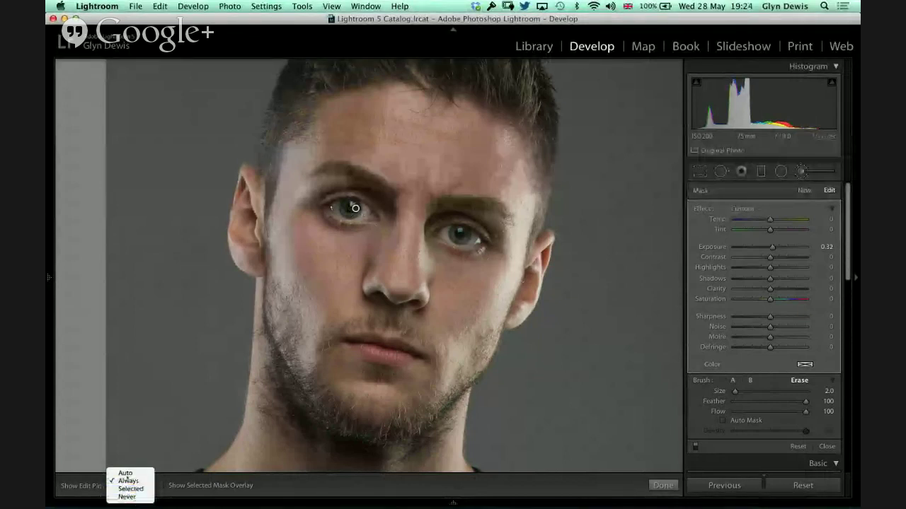
{"action": "left_click", "coordinate": [125, 473]}
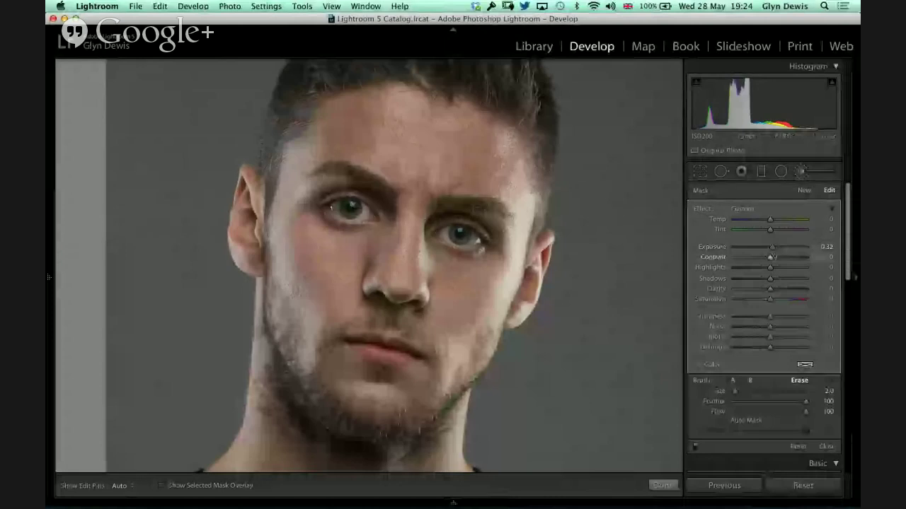
Set the iris adjustment's Exposure to 1.03, Shadows to 6, Clarity to 90 and Temp to −37.
{"action": "left_click_drag", "start_coordinate": [773, 250], "coordinate": [779, 247]}
{"action": "mouse_move", "coordinate": [770, 278]}
{"action": "left_mouse_down"}
{"action": "mouse_move", "coordinate": [774, 289]}
{"action": "mouse_move", "coordinate": [802, 289]}
{"action": "left_mouse_up"}
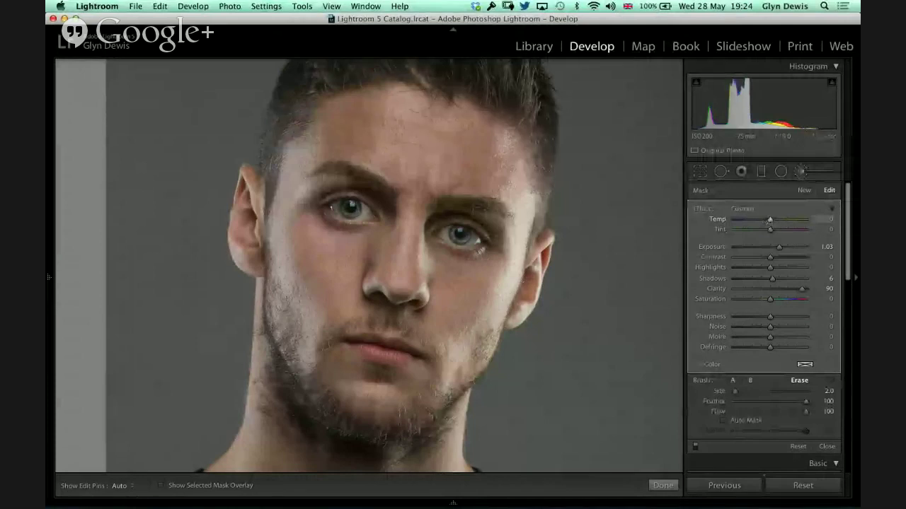
{"action": "left_click_drag", "start_coordinate": [770, 220], "coordinate": [756, 219]}
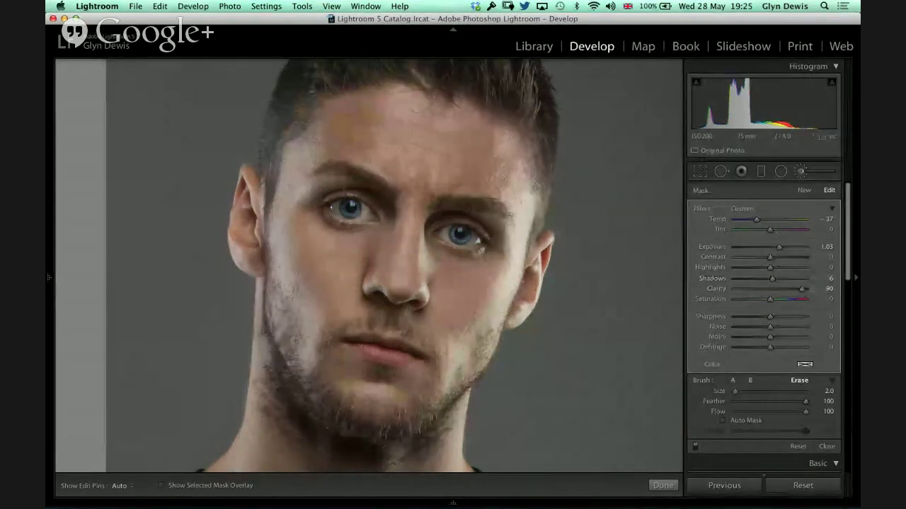
Look through the Adjustment Brush effect presets, leaving the iris adjustment on Custom.
{"action": "key", "text": "k"}
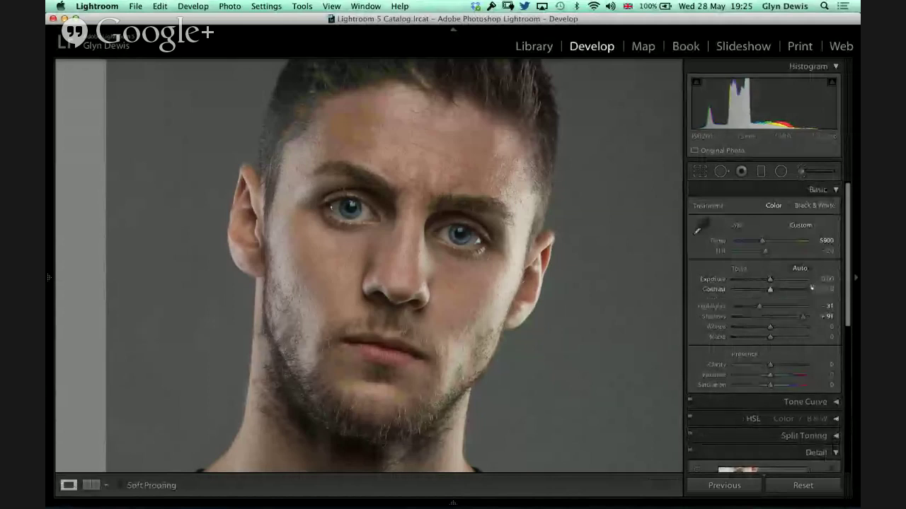
{"action": "left_click", "coordinate": [802, 172]}
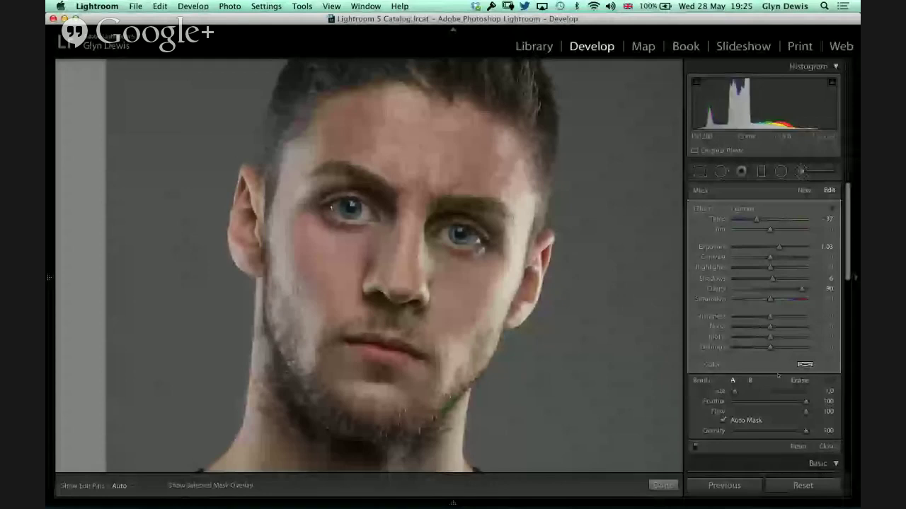
{"action": "left_click", "coordinate": [748, 209]}
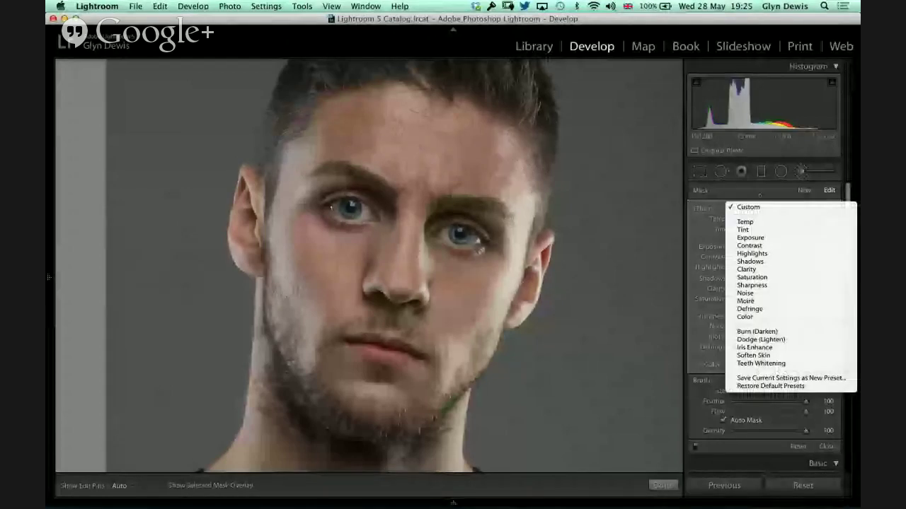
{"action": "key", "text": "Escape"}
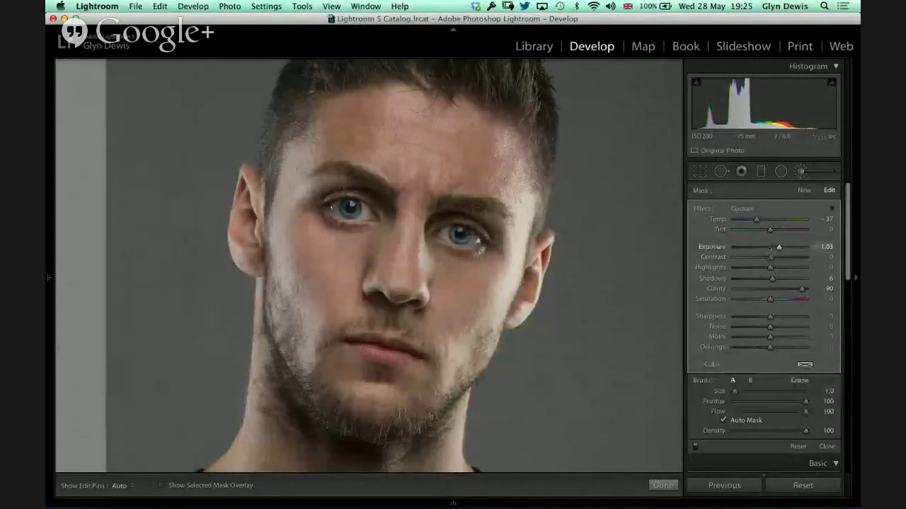
{"action": "left_click", "coordinate": [772, 208]}
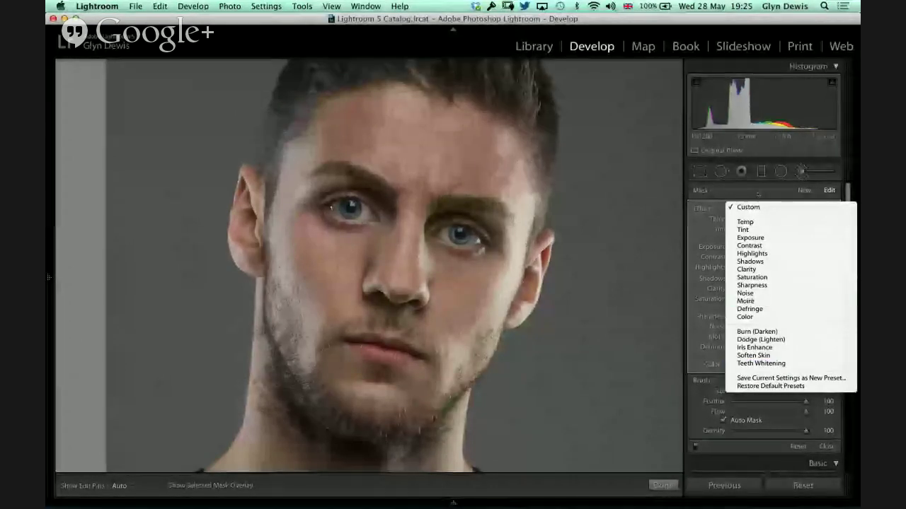
{"action": "left_click", "coordinate": [707, 226]}
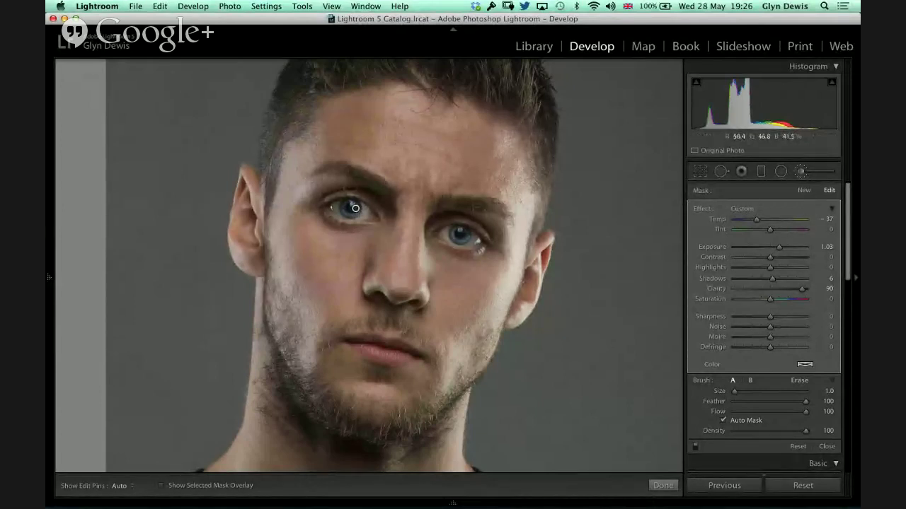
Close the Adjustment Brush and open the whole portrait in Photoshop as a Smart Object.
{"action": "key", "text": "k"}
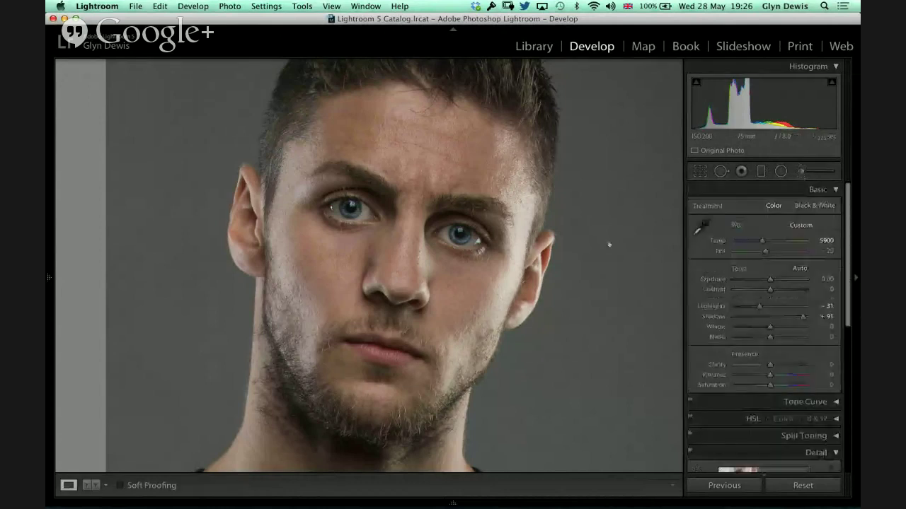
{"action": "left_click", "coordinate": [587, 255]}
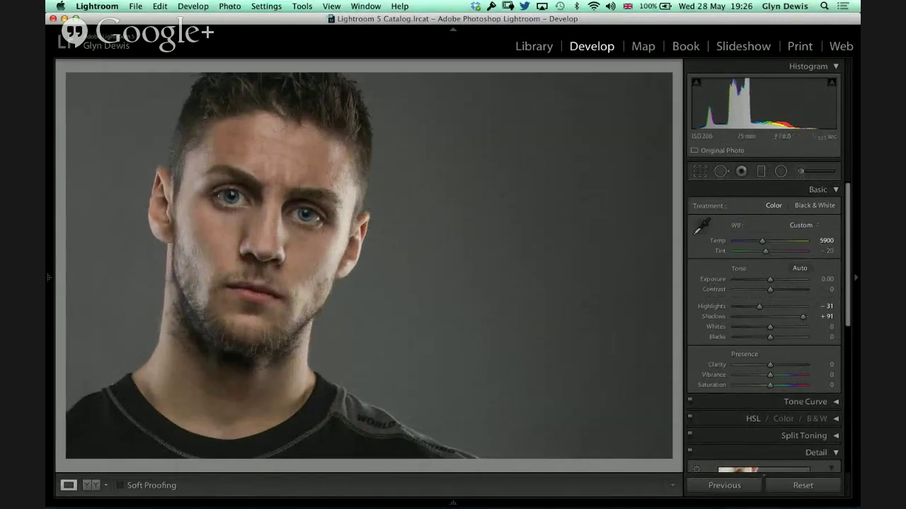
{"action": "left_click", "coordinate": [233, 7]}
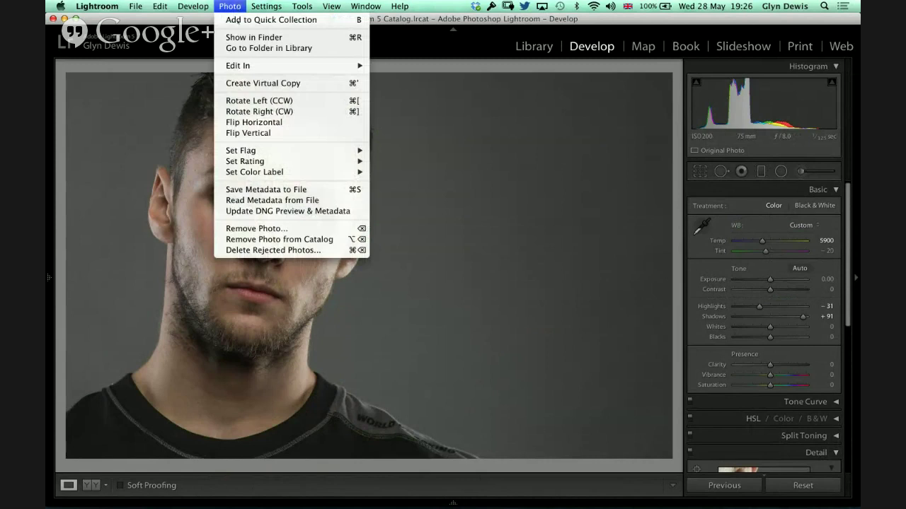
{"action": "mouse_move", "coordinate": [241, 66]}
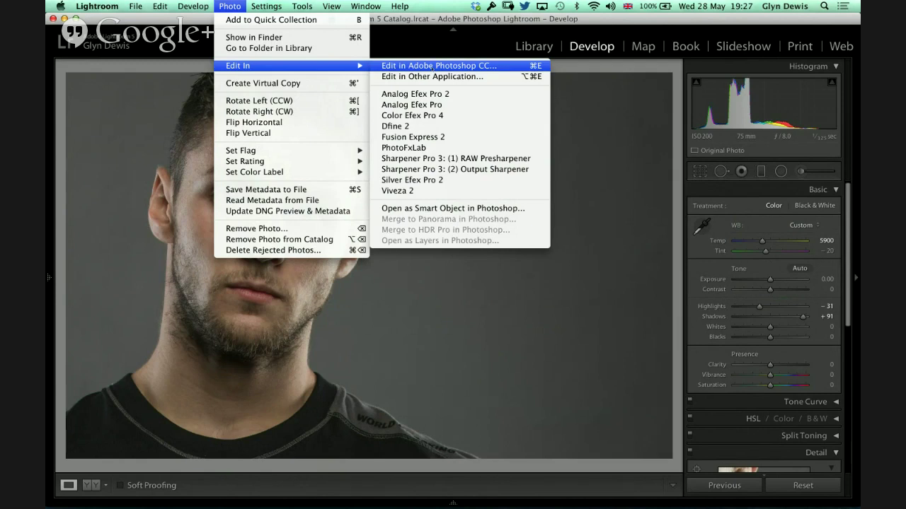
{"action": "left_click", "coordinate": [449, 208]}
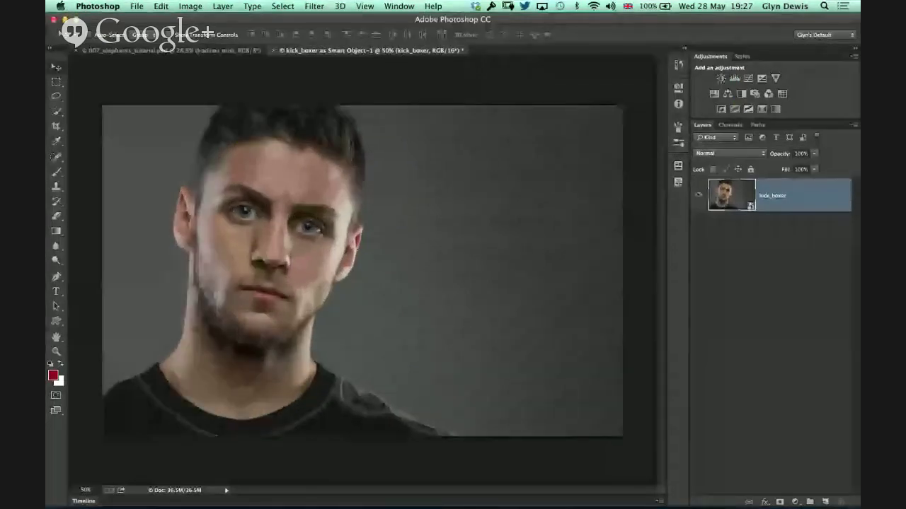
{"action": "scroll", "coordinate": [364, 256], "scroll_direction": "up", "scroll_amount": 1}
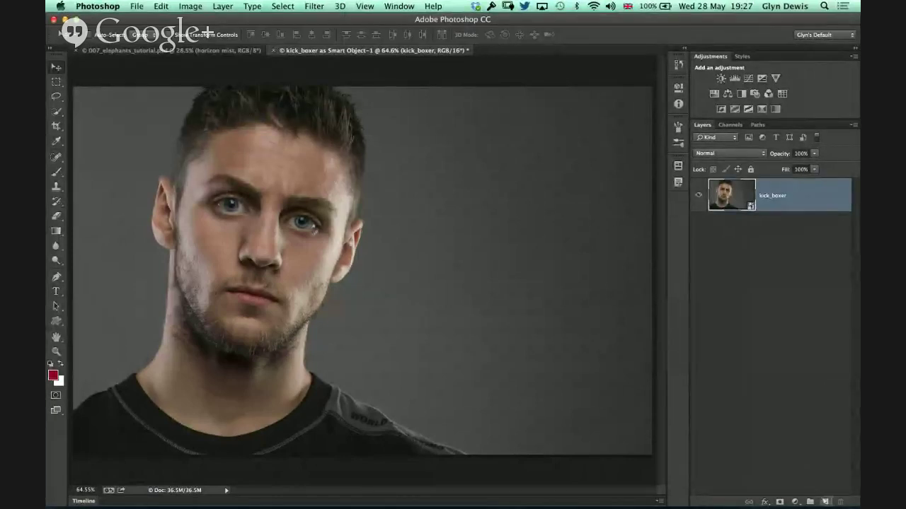
Add a new layer above the portrait, fill it with 50% Gray and set its blend mode to Soft Light.
{"action": "key", "text": "alt+shift+super+n"}
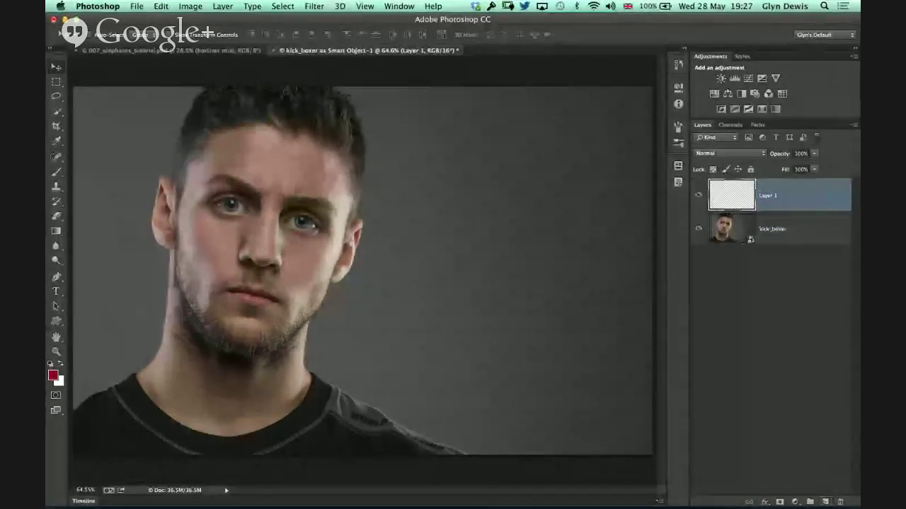
{"action": "key", "text": "shift+F5"}
{"action": "left_click", "coordinate": [531, 118]}
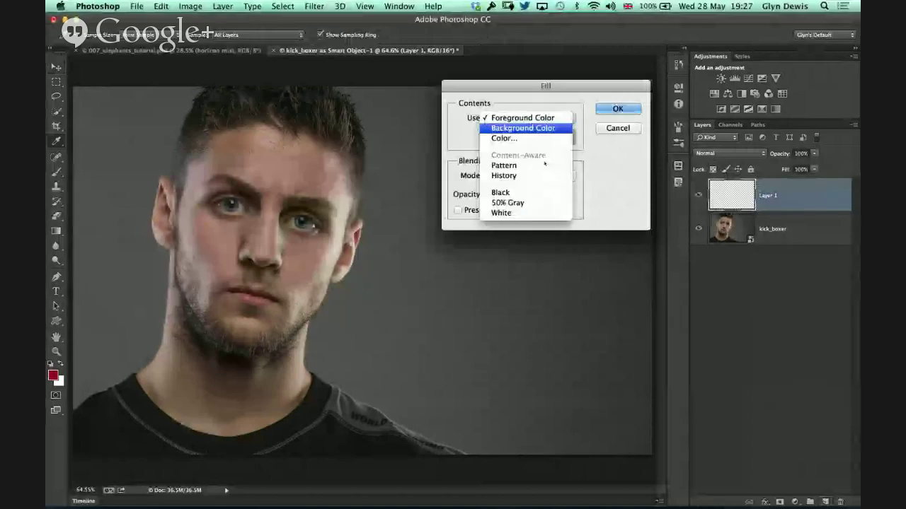
{"action": "left_click", "coordinate": [534, 203]}
{"action": "left_click", "coordinate": [618, 109]}
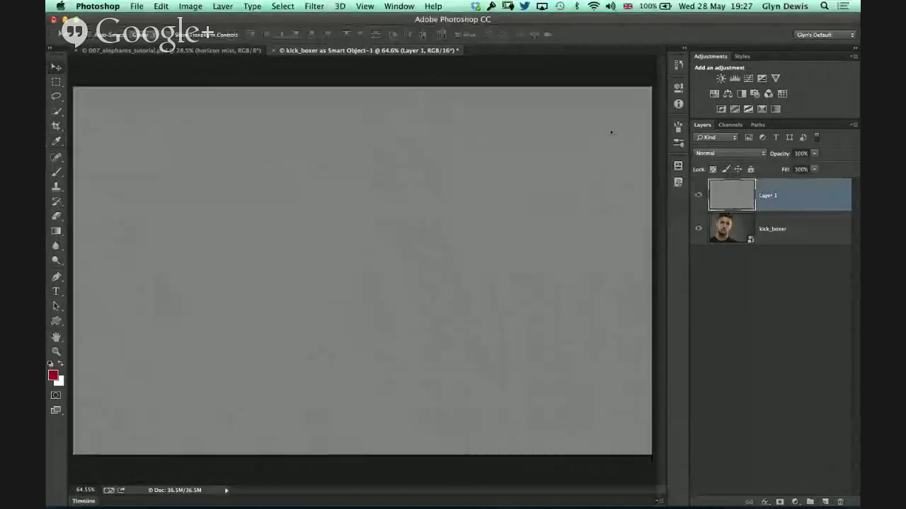
{"action": "left_click", "coordinate": [708, 153]}
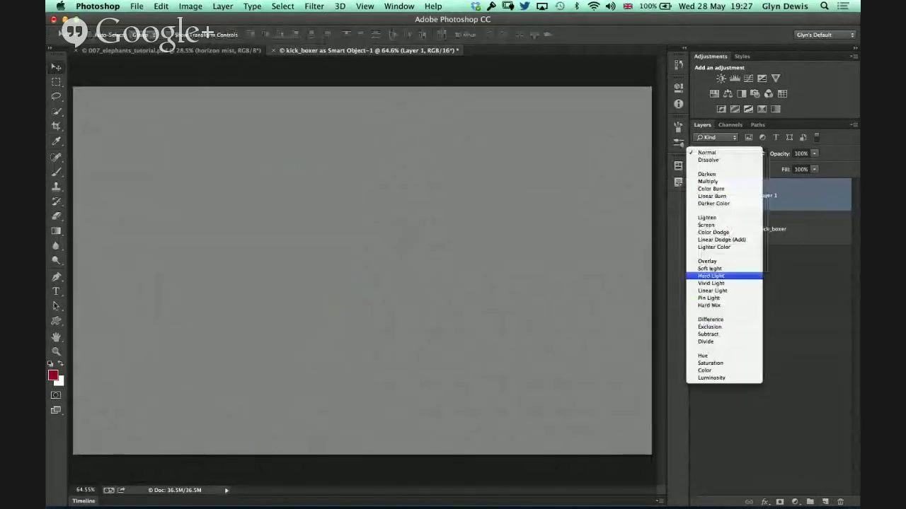
{"action": "left_click", "coordinate": [710, 269]}
Reset the colours to default and lightly dodge the face on the gray layer using the Dodge tool at 10% Exposure.
{"action": "key", "text": "o"}
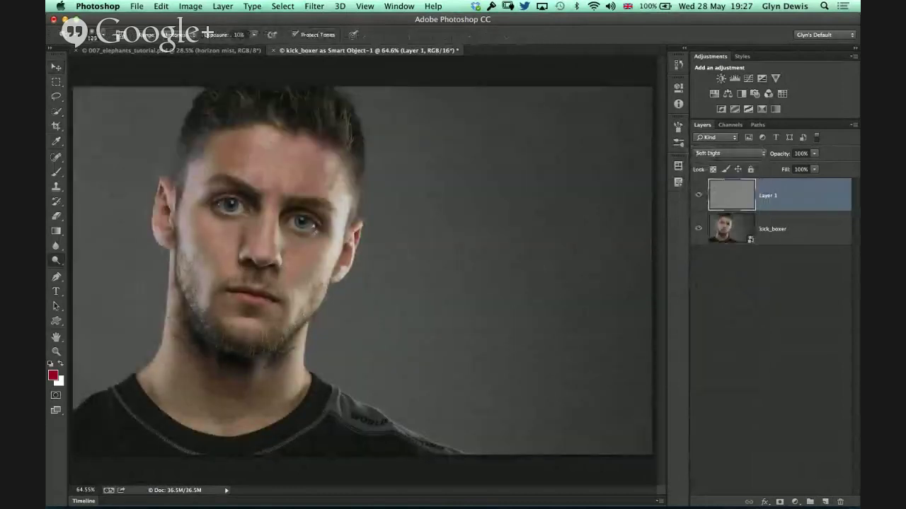
{"action": "key", "text": "bracketright"}
{"action": "key", "text": "d"}
{"action": "key", "text": "bracketright"}
{"action": "key", "text": "bracketright"}
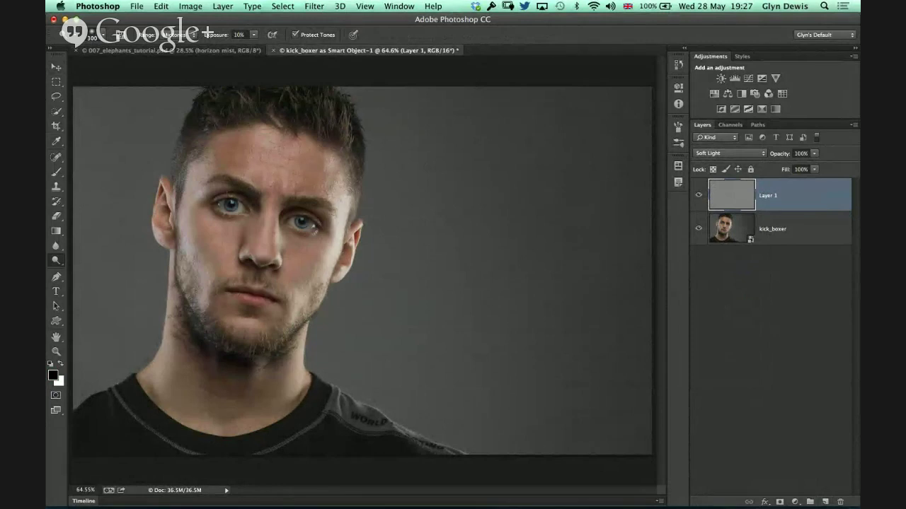
{"action": "key", "text": "bracketleft"}
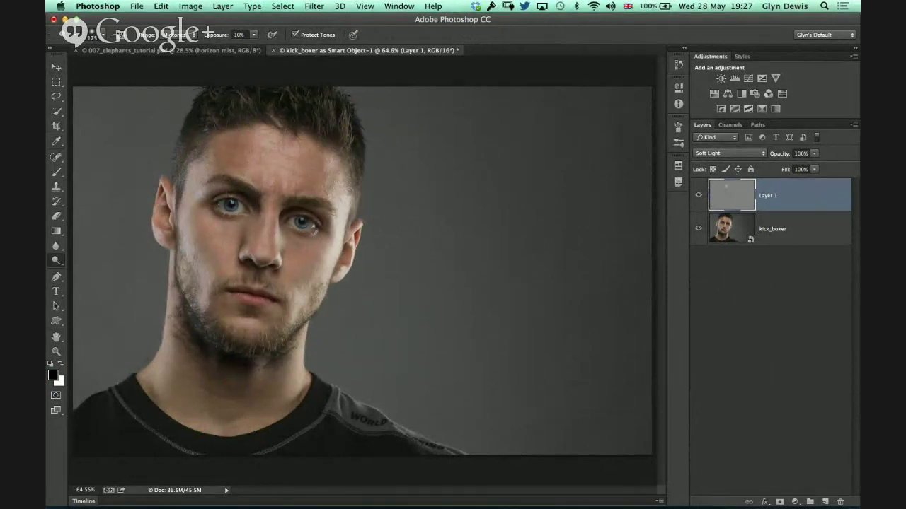
{"action": "key", "text": "bracketleft"}
{"action": "key", "text": "v"}
Open the kick_boxer Smart Object in Camera Raw to review its Basic settings, and cancel without changing anything.
{"action": "left_click", "coordinate": [734, 228]}
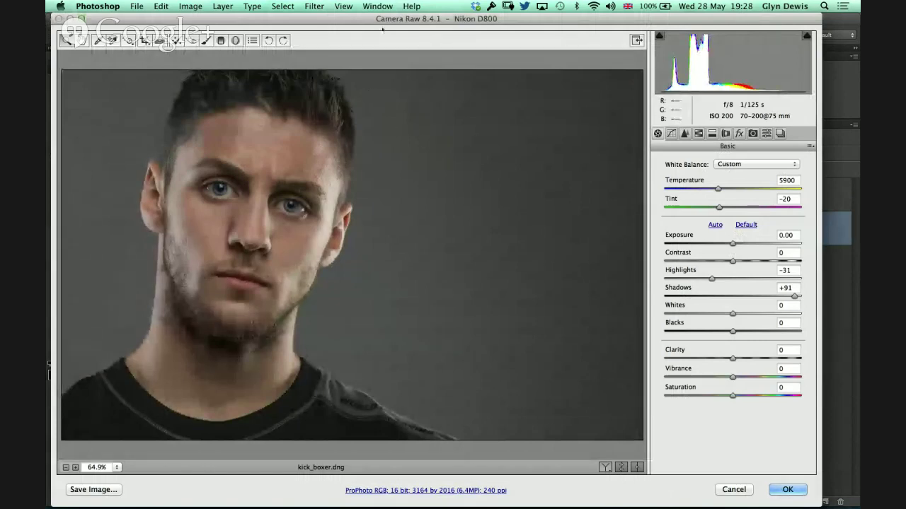
{"action": "left_click_drag", "start_coordinate": [380, 21], "coordinate": [386, 23]}
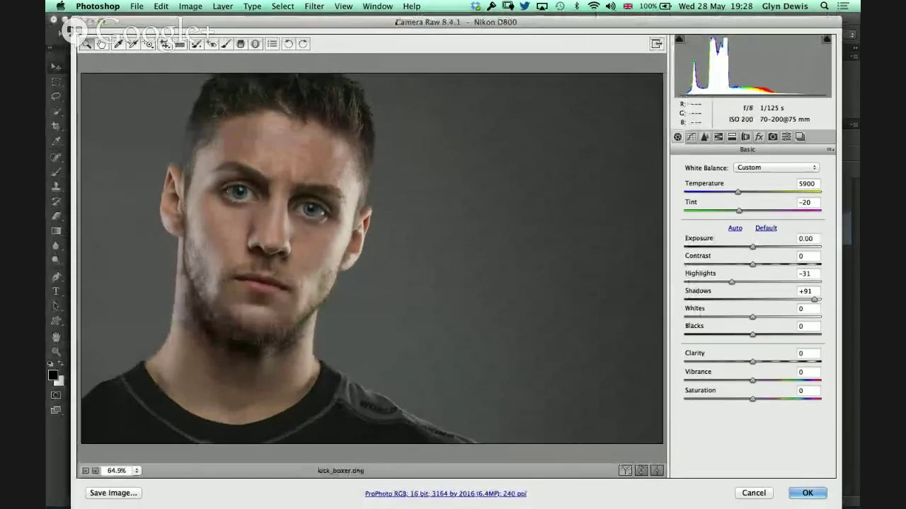
{"action": "left_click_drag", "start_coordinate": [495, 25], "coordinate": [478, 19]}
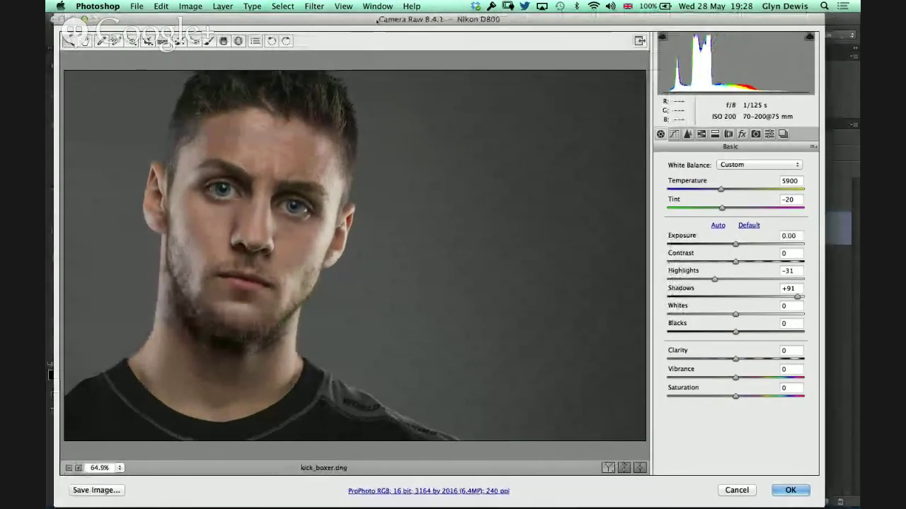
{"action": "left_click_drag", "start_coordinate": [377, 19], "coordinate": [375, 20]}
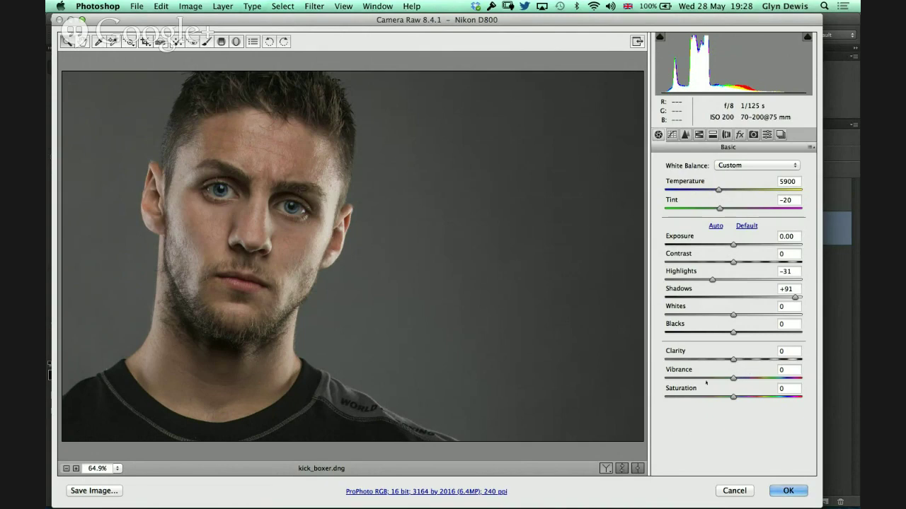
{"action": "left_click", "coordinate": [733, 490]}
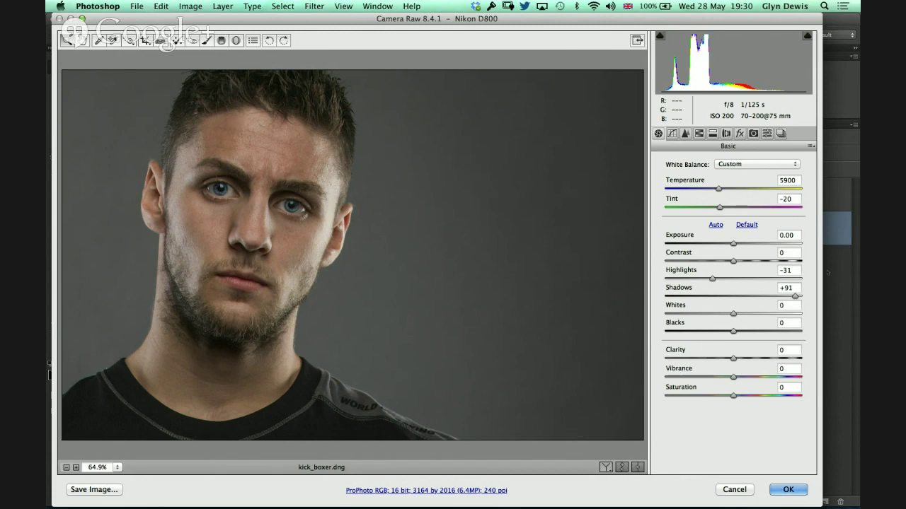
{"action": "left_click", "coordinate": [735, 490]}
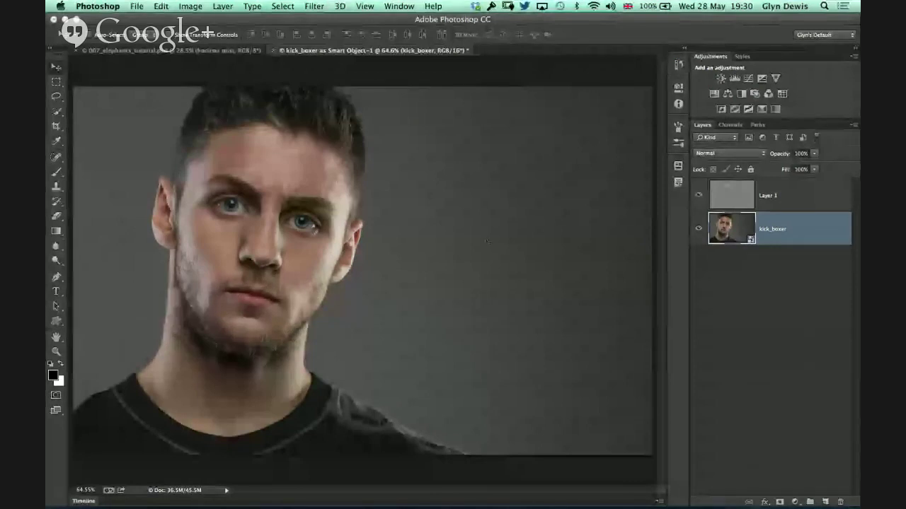
Reopen the kick_boxer Smart Object in Camera Raw and set the iris brush adjustment's Exposure to +0.75.
{"action": "left_click", "coordinate": [723, 203]}
{"action": "left_click", "coordinate": [731, 234]}
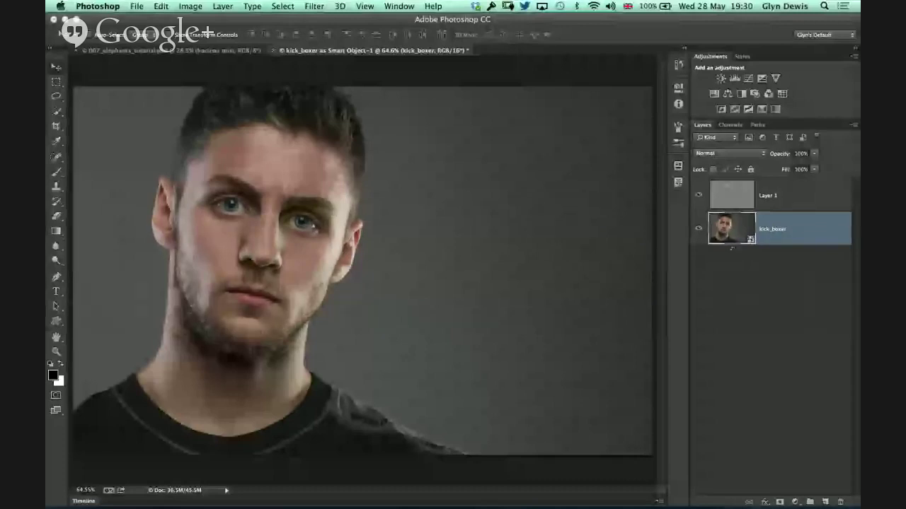
{"action": "double_click", "coordinate": [732, 241]}
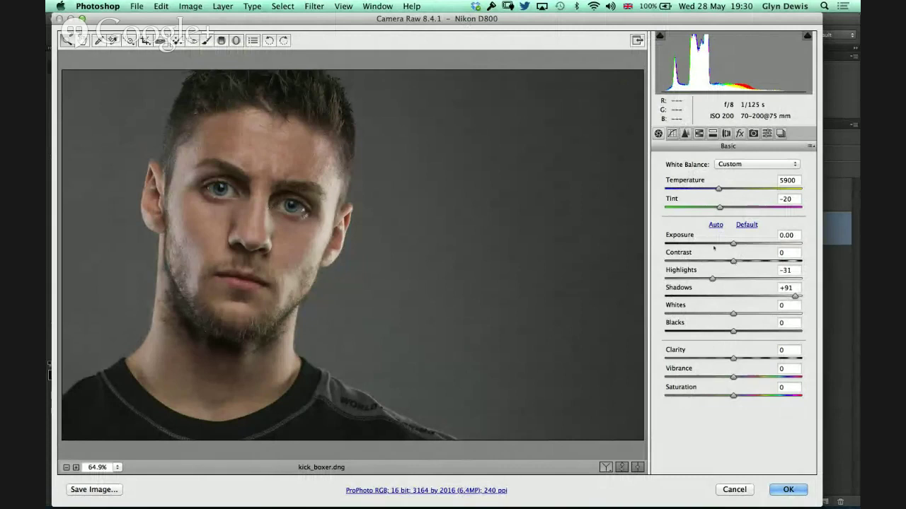
{"action": "left_click", "coordinate": [206, 40]}
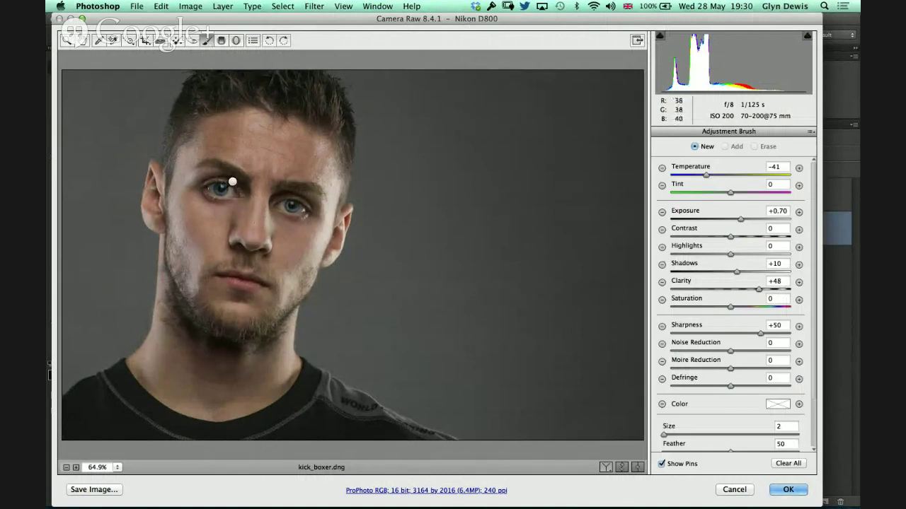
{"action": "mouse_move", "coordinate": [232, 182]}
{"action": "left_click", "coordinate": [232, 182]}
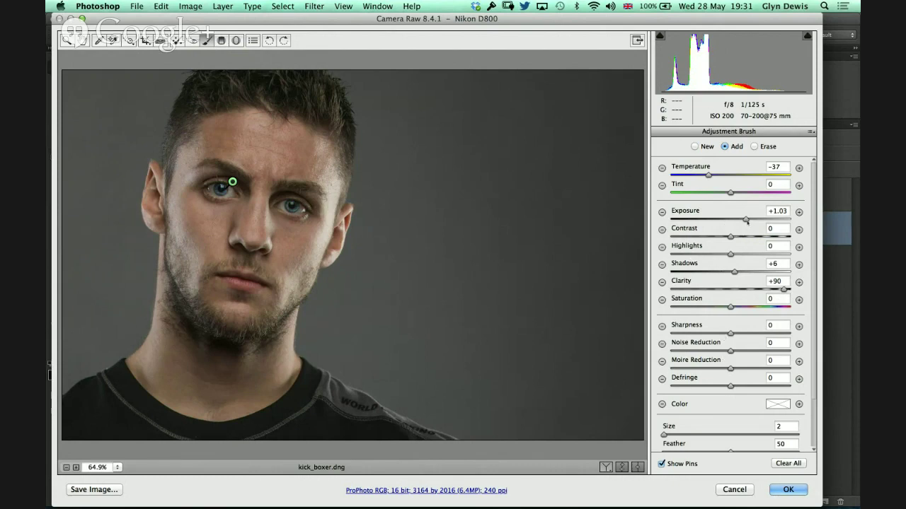
{"action": "left_click_drag", "start_coordinate": [745, 219], "coordinate": [740, 220]}
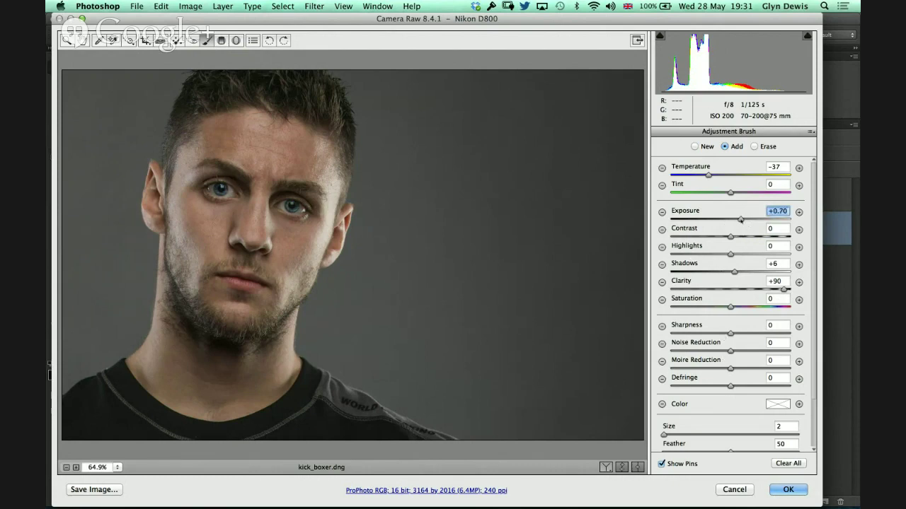
{"action": "key", "text": "Up"}
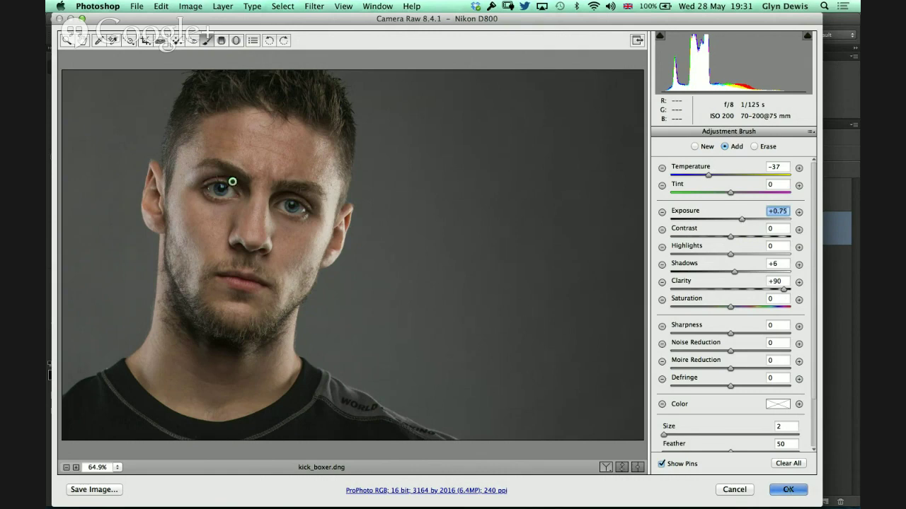
{"action": "key", "text": "Return"}
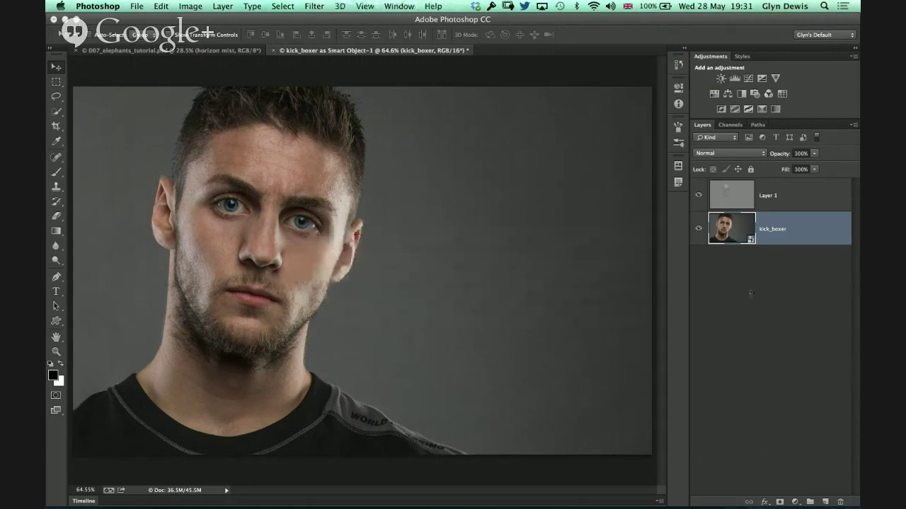
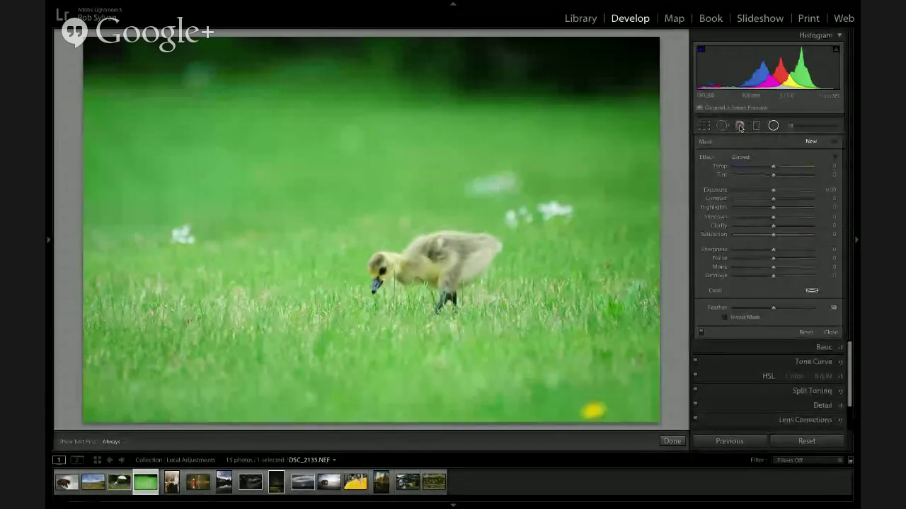
Try a freehand portrait crop around the gosling with the Crop tool, and undo it.
{"action": "left_click", "coordinate": [703, 126]}
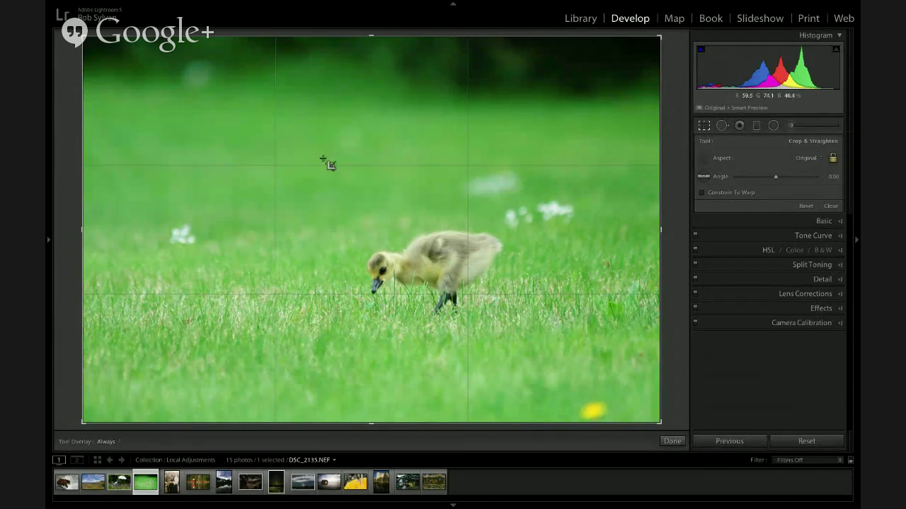
{"action": "left_click_drag", "start_coordinate": [323, 157], "coordinate": [546, 410]}
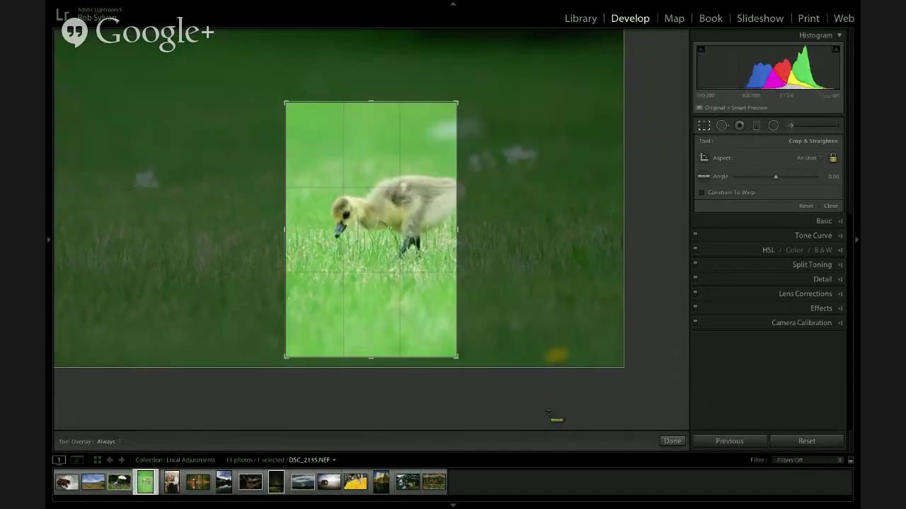
{"action": "key", "text": "ctrl+z"}
{"action": "key", "text": "ctrl+z"}
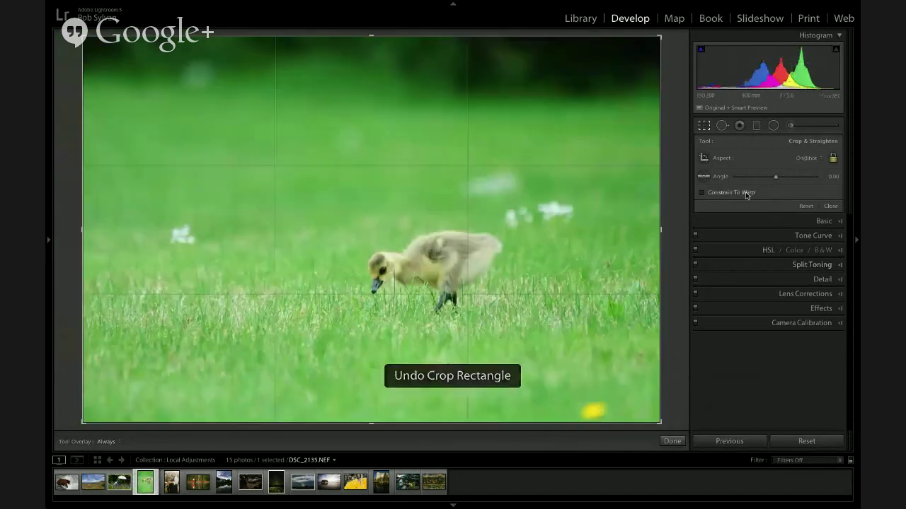
Set the gosling crop's aspect ratio to 5 x 7, flip it to portrait orientation and reposition the photo to centre the bird.
{"action": "left_click", "coordinate": [806, 161]}
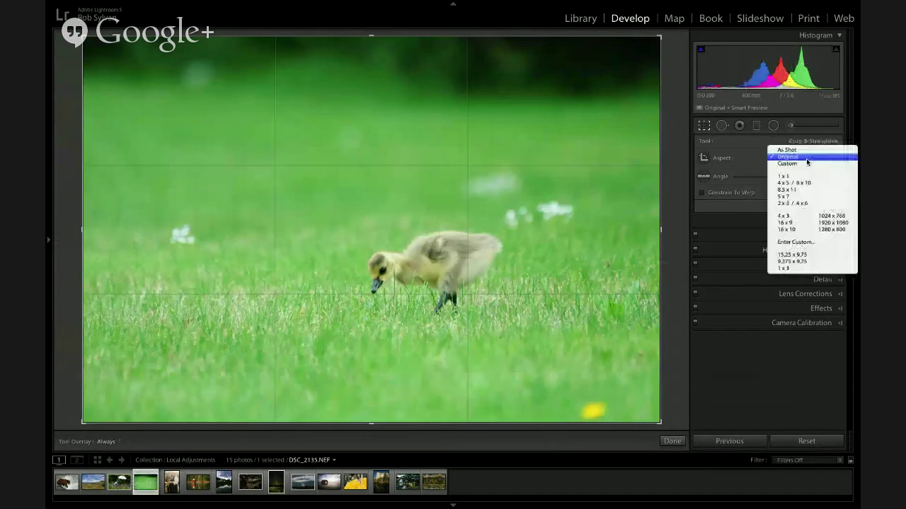
{"action": "left_click", "coordinate": [798, 197]}
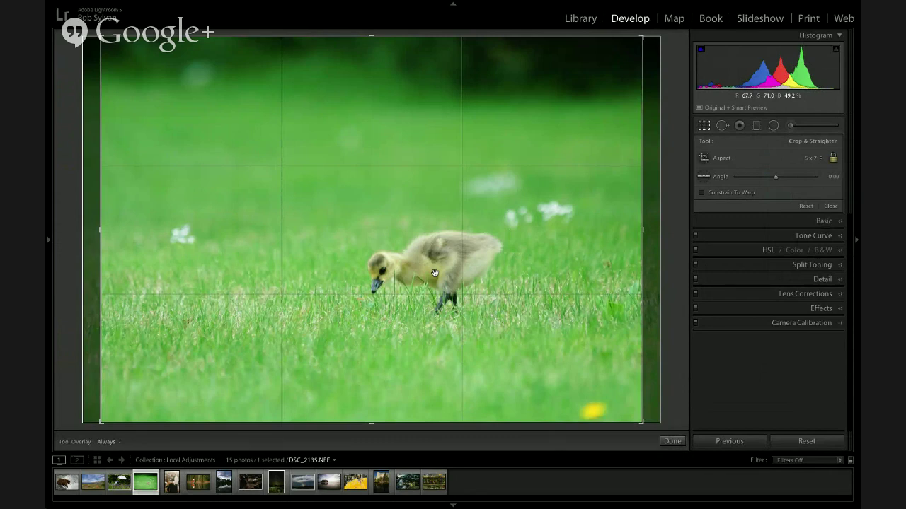
{"action": "key", "text": "x"}
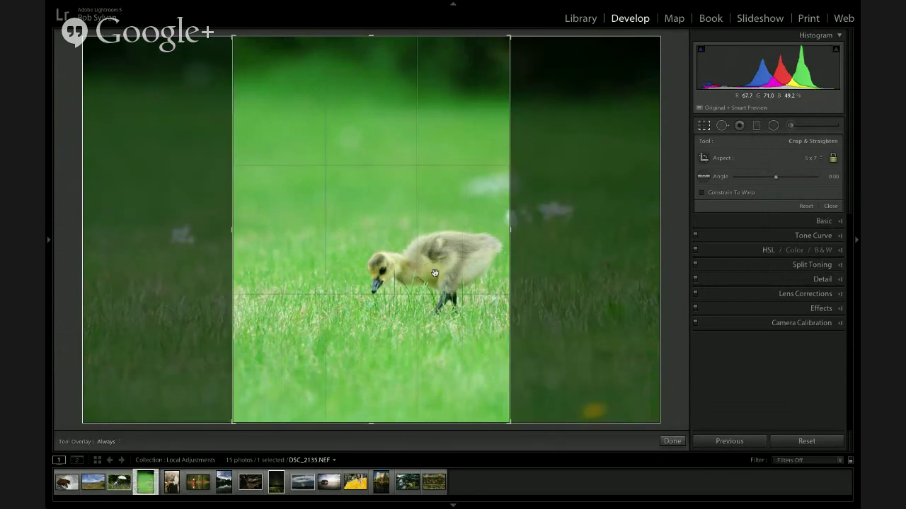
{"action": "left_click_drag", "start_coordinate": [405, 272], "coordinate": [379, 278]}
Flip the 5 x 7 crop repeatedly between landscape and portrait orientation, leaving it in landscape.
{"action": "key", "text": "x"}
{"action": "key", "text": "x"}
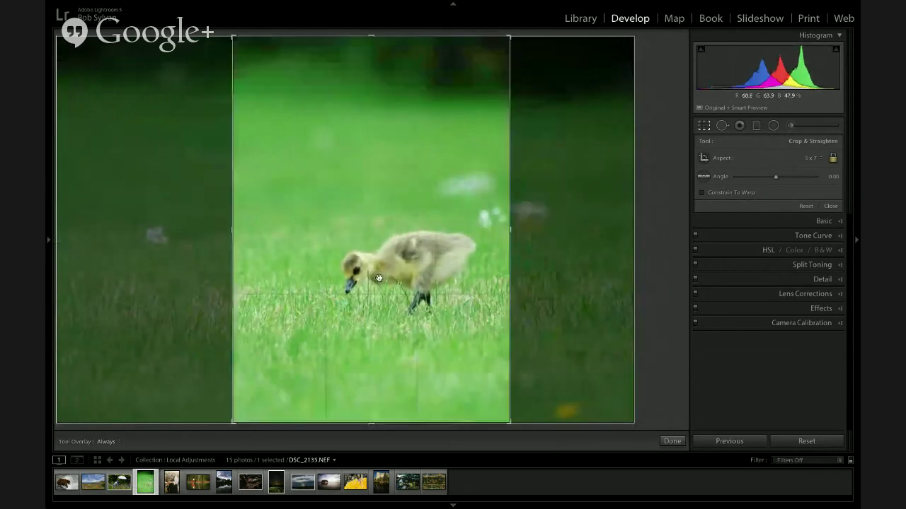
{"action": "key", "text": "x"}
{"action": "key", "text": "x"}
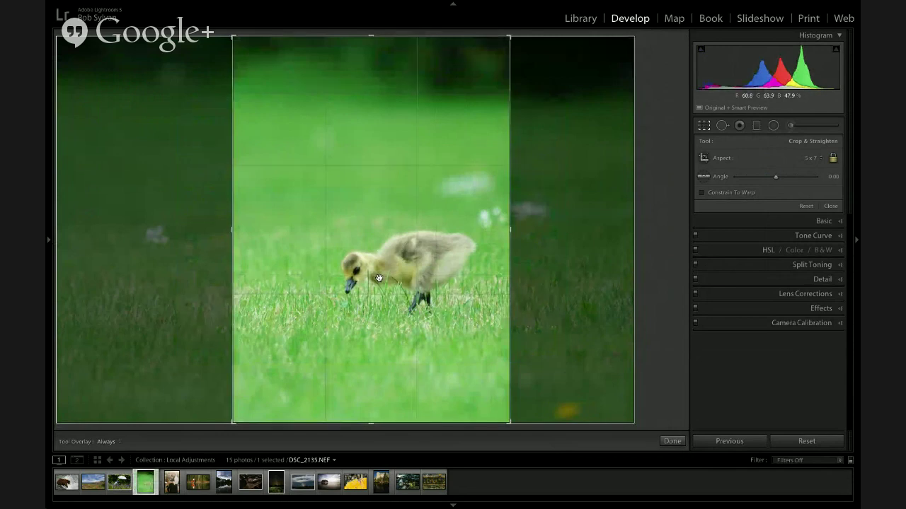
{"action": "key", "text": "x"}
{"action": "key", "text": "x"}
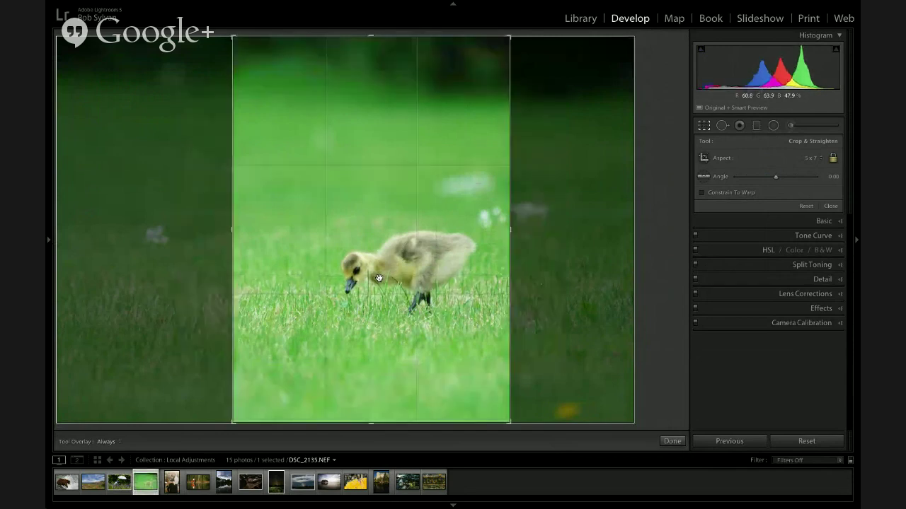
{"action": "key", "text": "x"}
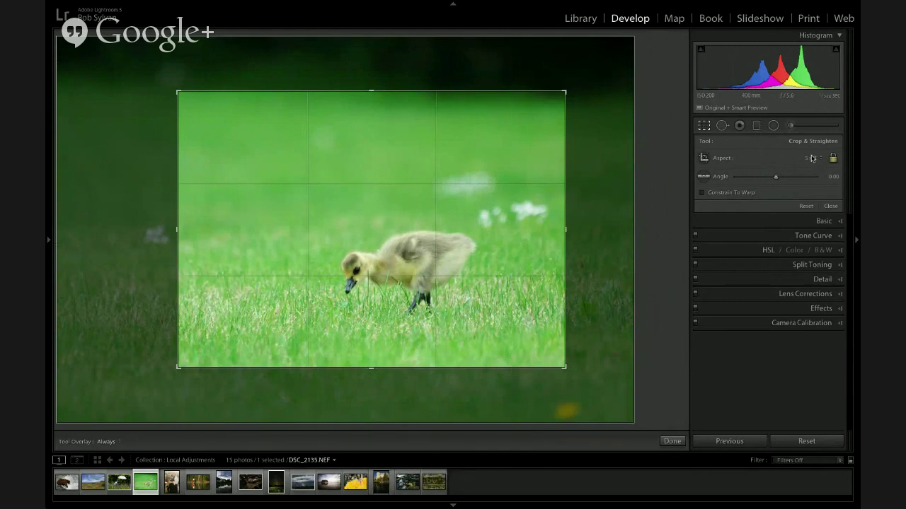
Select the SCHOOLS photo, show the collection as a Library grid and expand Quick Develop to reveal its Crop Ratio option.
{"action": "left_click", "coordinate": [433, 481]}
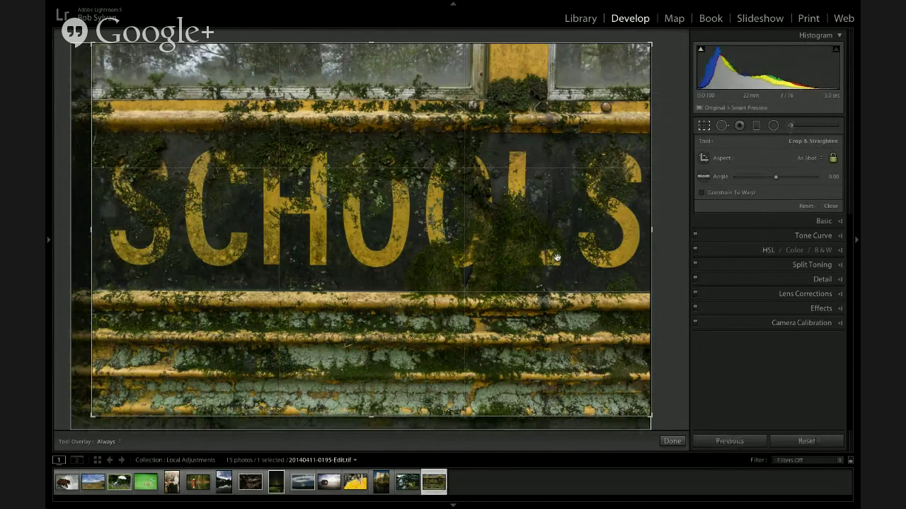
{"action": "key", "text": "g"}
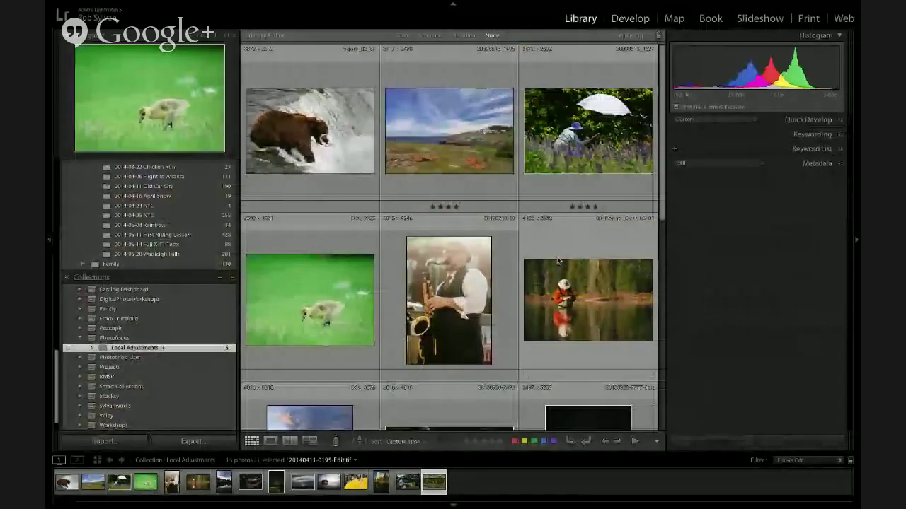
{"action": "scroll", "coordinate": [422, 236], "scroll_direction": "up", "scroll_amount": 5}
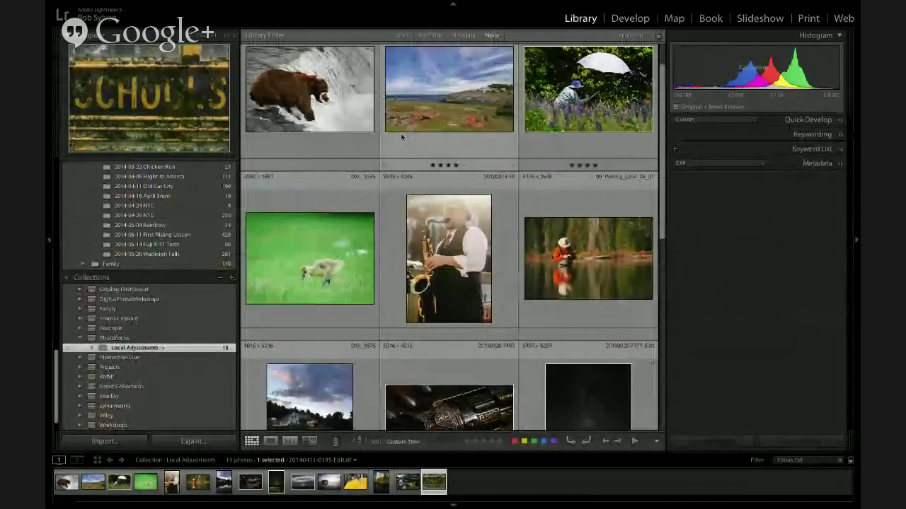
{"action": "scroll", "coordinate": [438, 212], "scroll_direction": "down", "scroll_amount": 5}
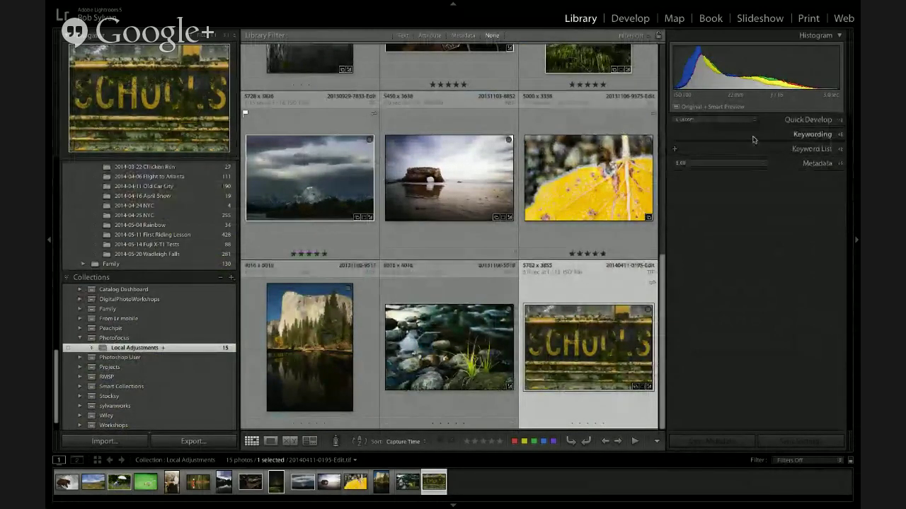
{"action": "left_click", "coordinate": [788, 121]}
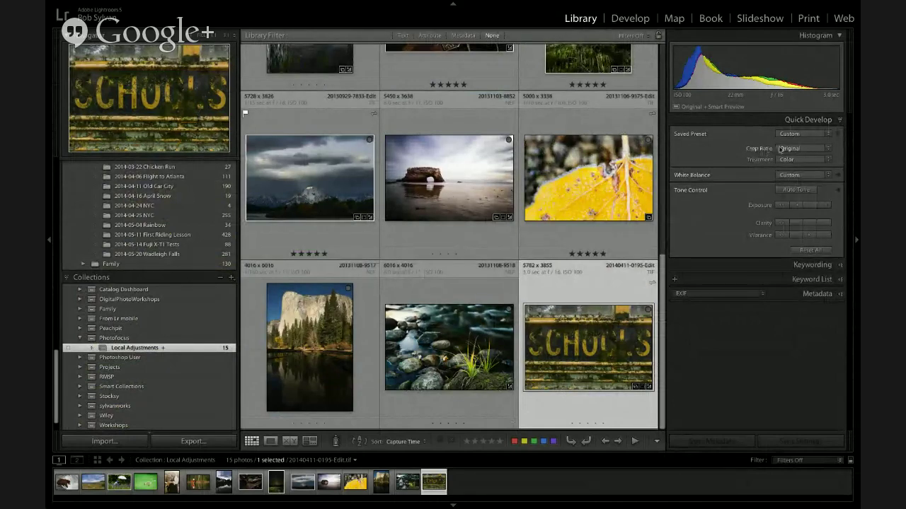
{"action": "left_click", "coordinate": [838, 136]}
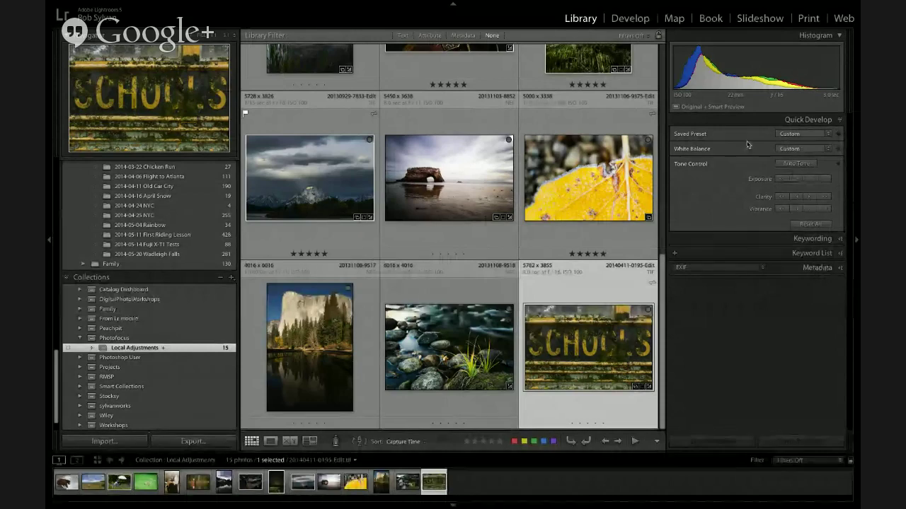
{"action": "left_click", "coordinate": [838, 136]}
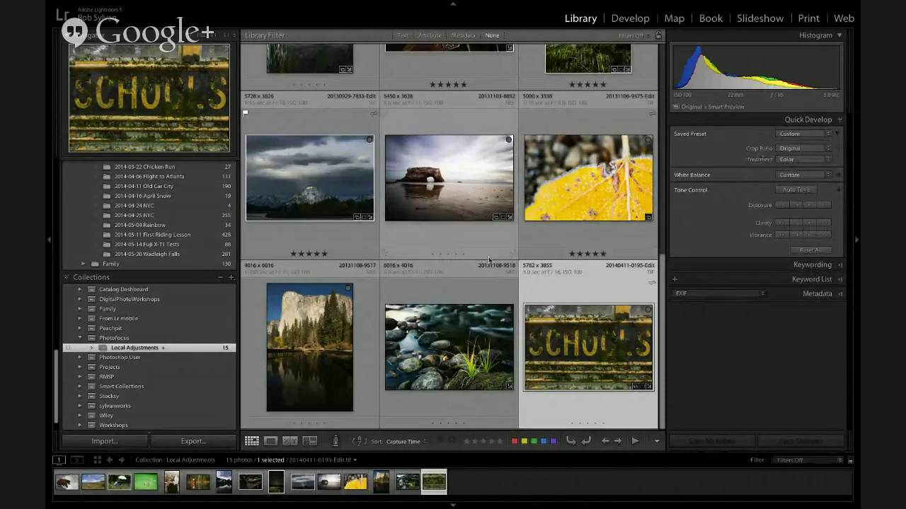
Select all photos in the Local Adjustments collection and set their Crop Ratio to 1 x 1.
{"action": "key", "text": "ctrl+a"}
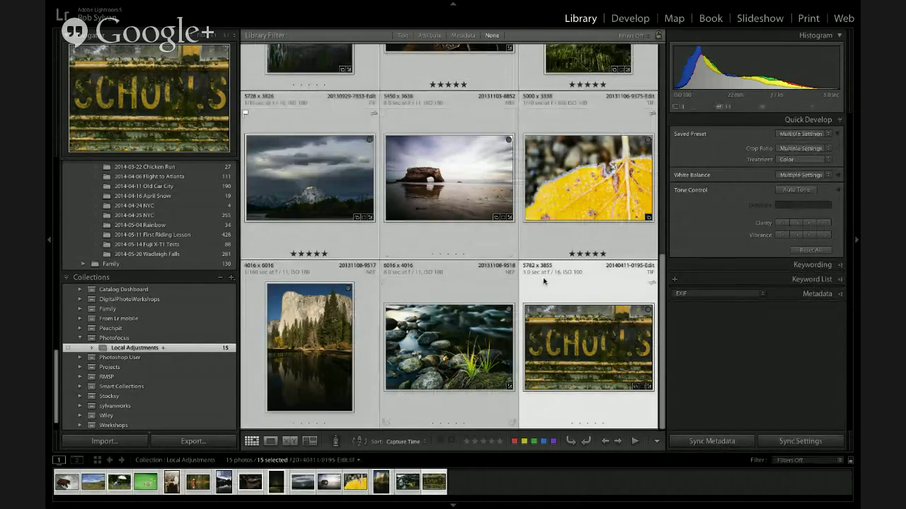
{"action": "left_click", "coordinate": [781, 150]}
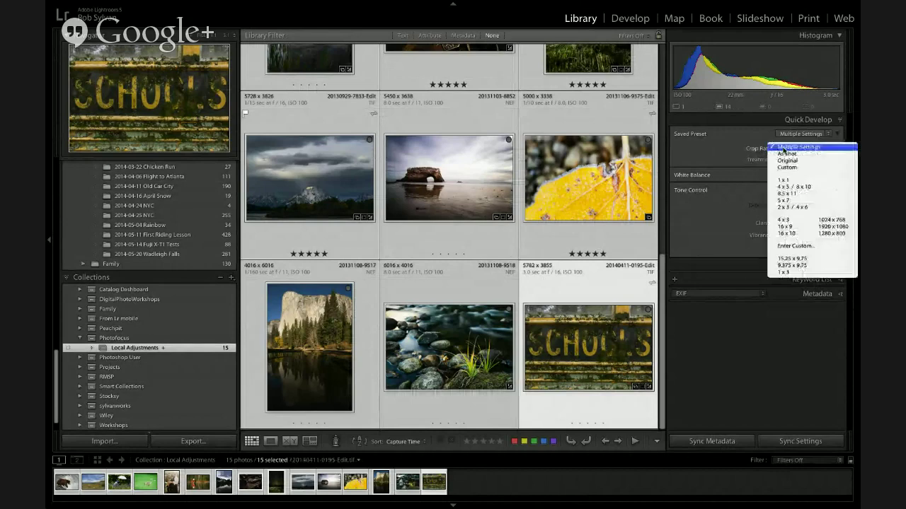
{"action": "left_click", "coordinate": [783, 180]}
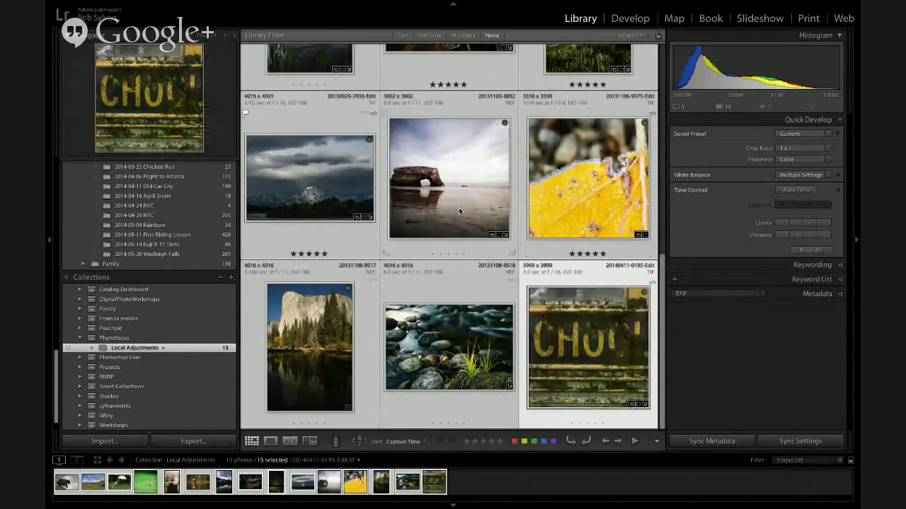
{"action": "scroll", "coordinate": [418, 227], "scroll_direction": "up", "scroll_amount": 5}
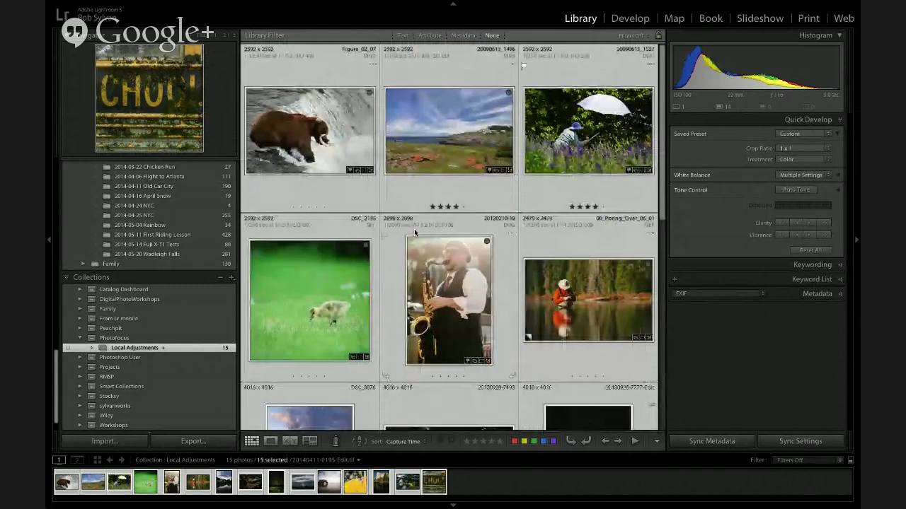
Open the bear photo in the Crop tool and reposition the image so the whole bear fits inside the square crop.
{"action": "left_click", "coordinate": [335, 136]}
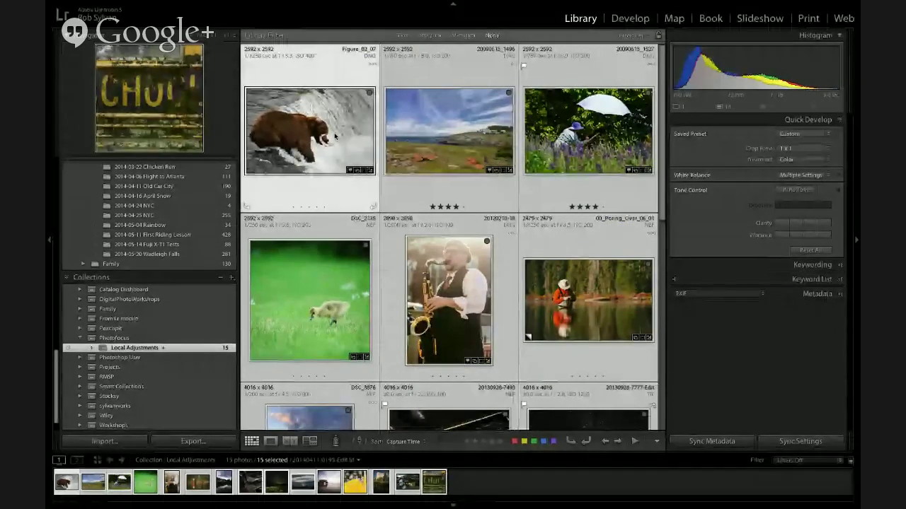
{"action": "key", "text": "r"}
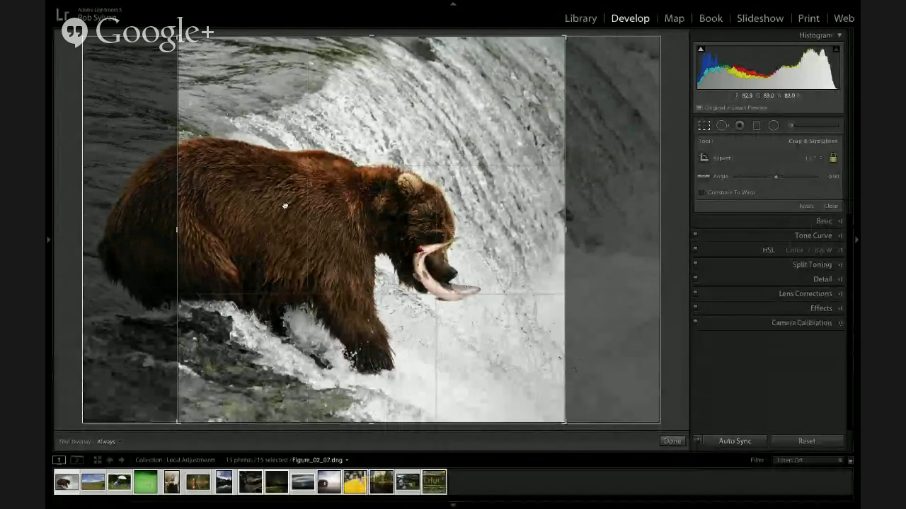
{"action": "left_click_drag", "start_coordinate": [290, 205], "coordinate": [380, 220]}
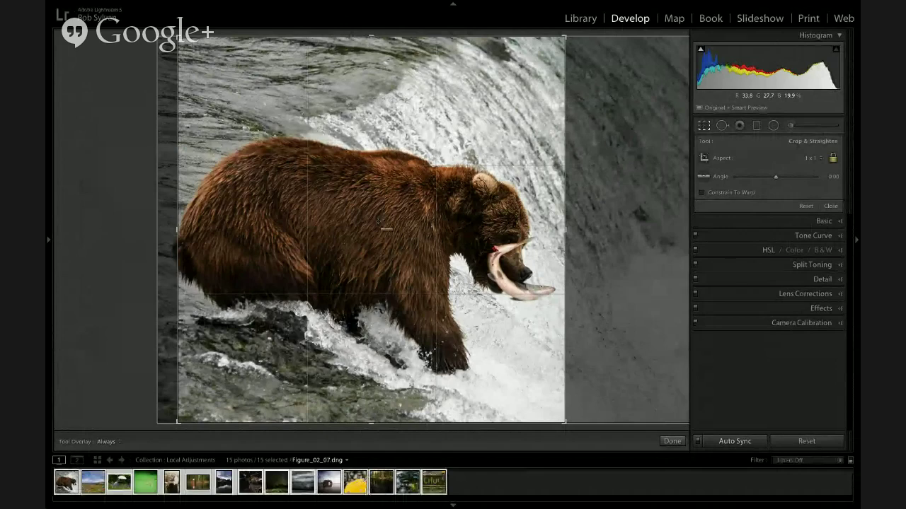
Undo the bear's crop repositioning, the module and selection changes, and the 1 x 1 crop ratio on all photos.
{"action": "key", "text": "ctrl+z"}
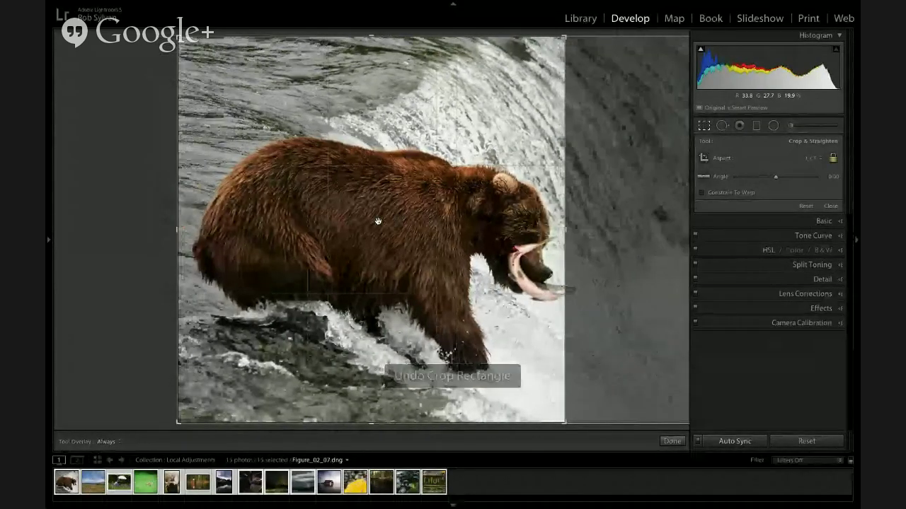
{"action": "key", "text": "ctrl+z"}
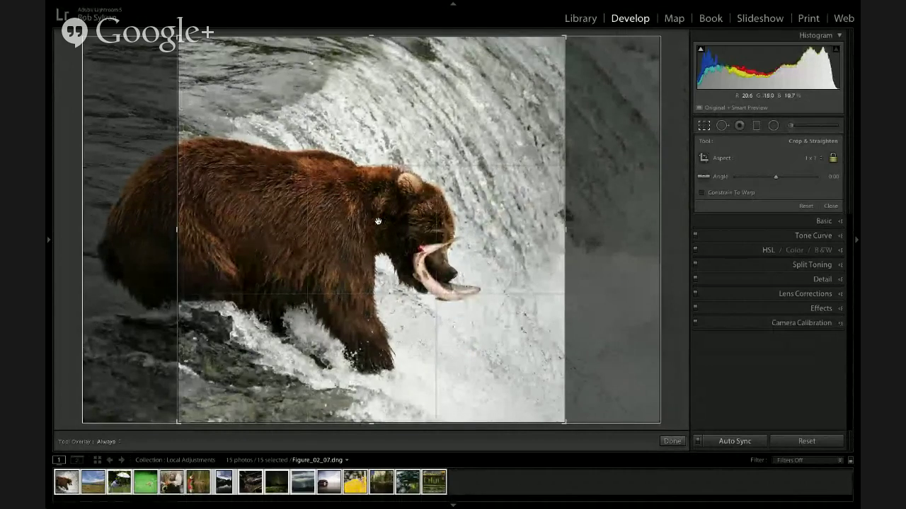
{"action": "key", "text": "ctrl+z"}
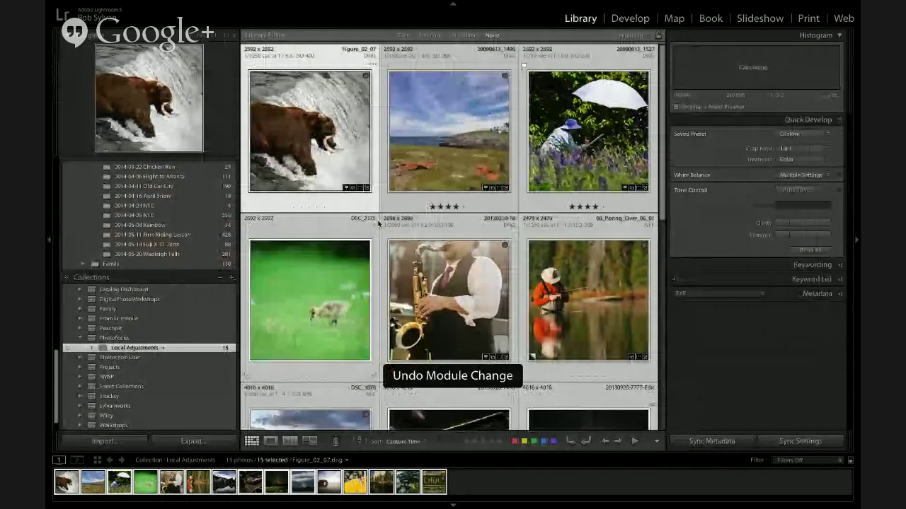
{"action": "key", "text": "ctrl+z"}
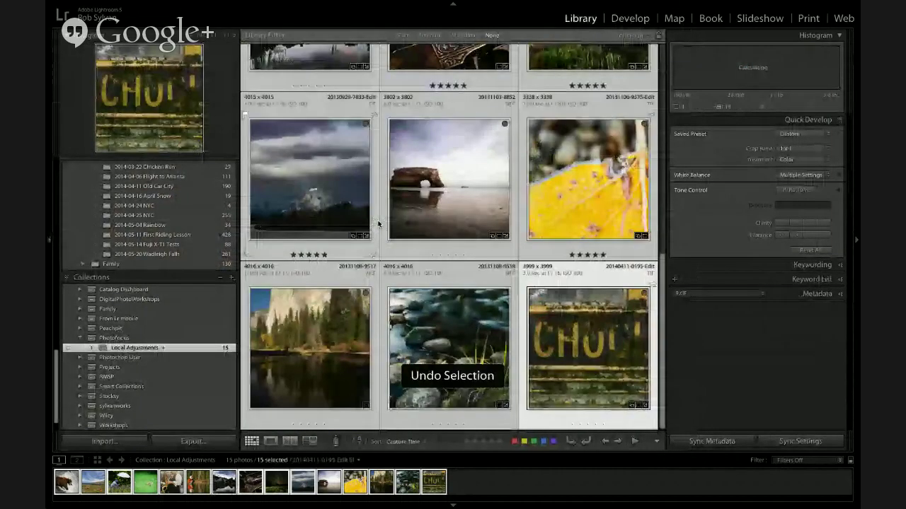
{"action": "key", "text": "ctrl+z"}
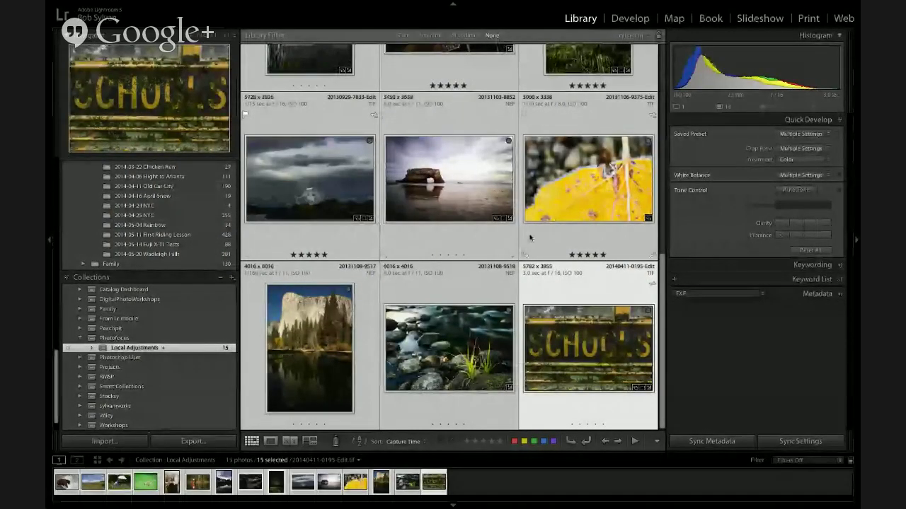
Deselect all photos, select only the bear photo and open it in Develop with the Crop tool.
{"action": "scroll", "coordinate": [529, 238], "scroll_direction": "up", "scroll_amount": 3}
{"action": "scroll", "coordinate": [529, 238], "scroll_direction": "up", "scroll_amount": 3}
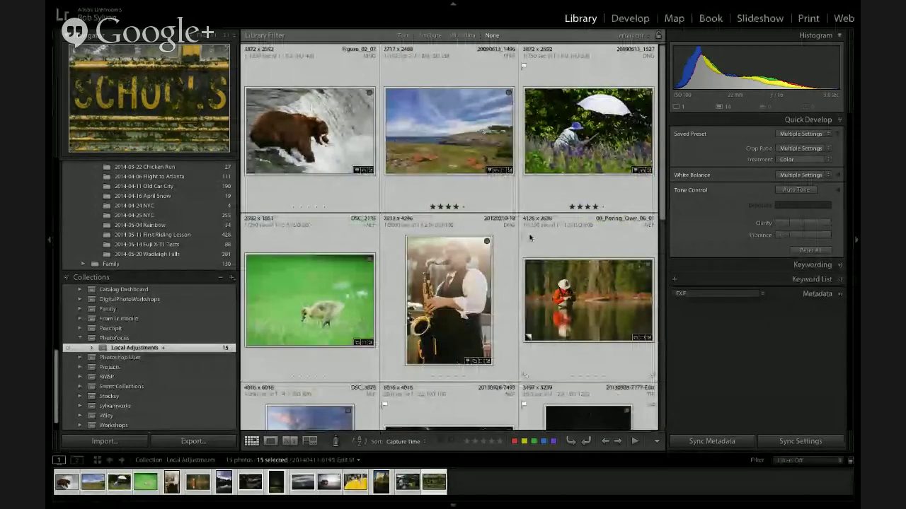
{"action": "key", "text": "ctrl+d"}
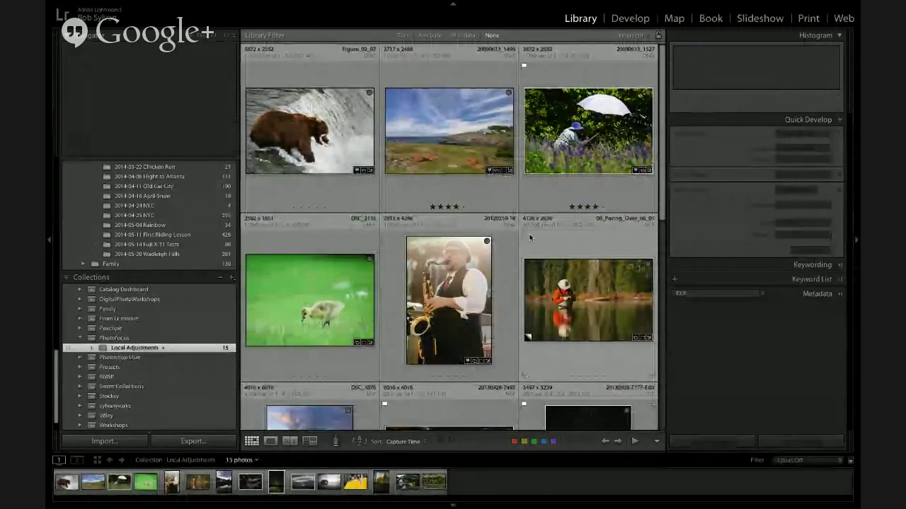
{"action": "left_click", "coordinate": [327, 113]}
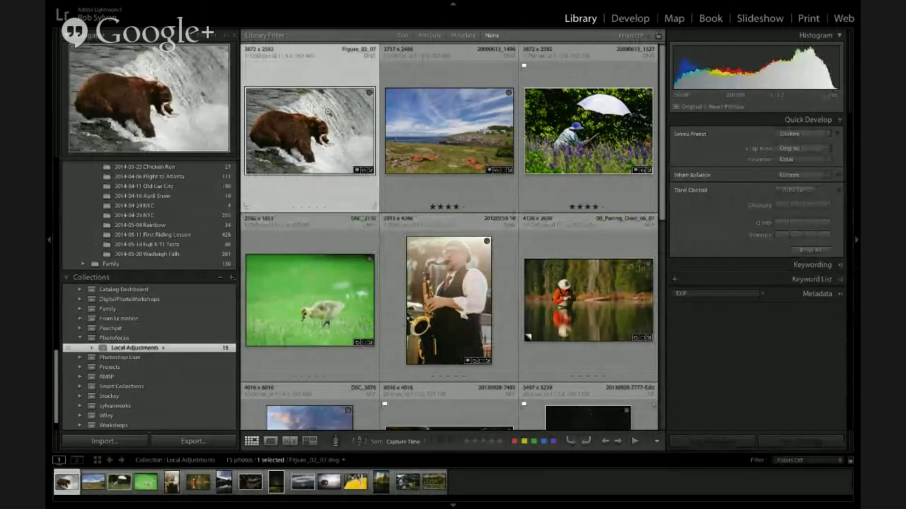
{"action": "key", "text": "d"}
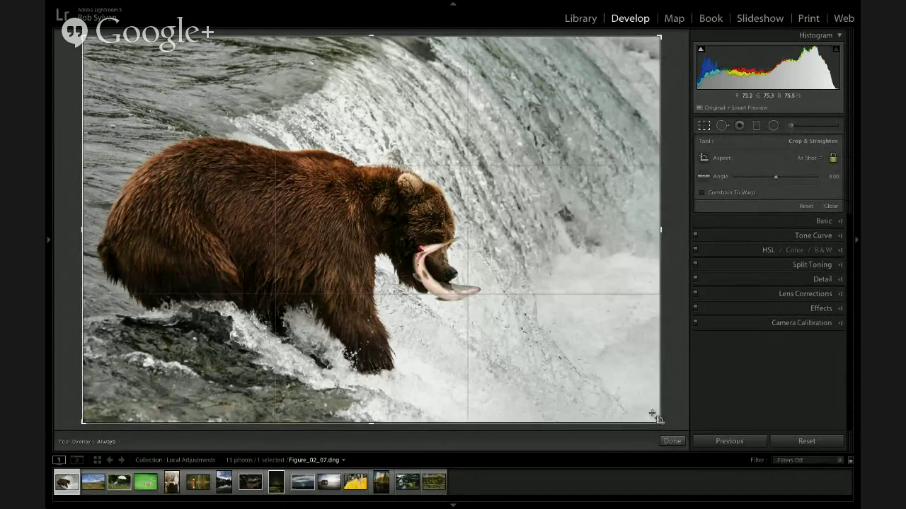
Draw a small portrait crop over the white water beyond the bear, try rotating the frame, and undo that last change.
{"action": "left_click_drag", "start_coordinate": [544, 306], "coordinate": [639, 403]}
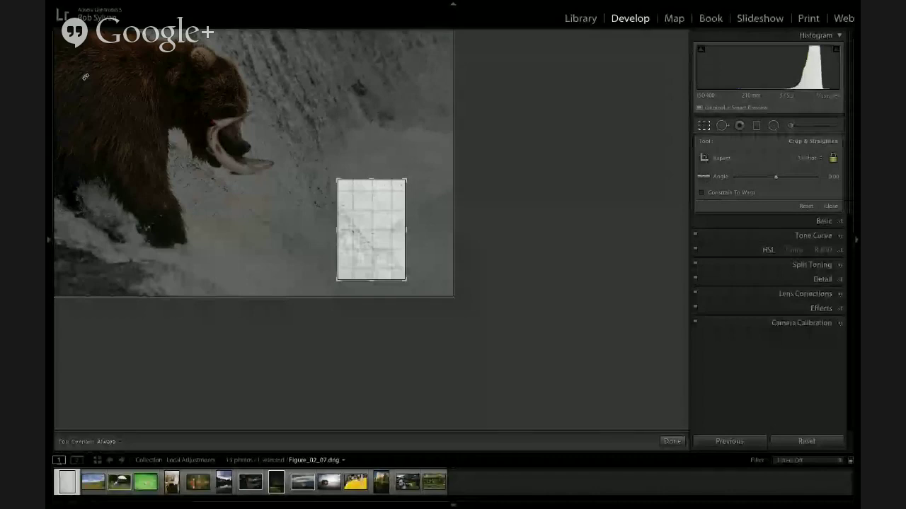
{"action": "left_click_drag", "start_coordinate": [85, 76], "coordinate": [279, 202]}
{"action": "key", "text": "ctrl+z"}
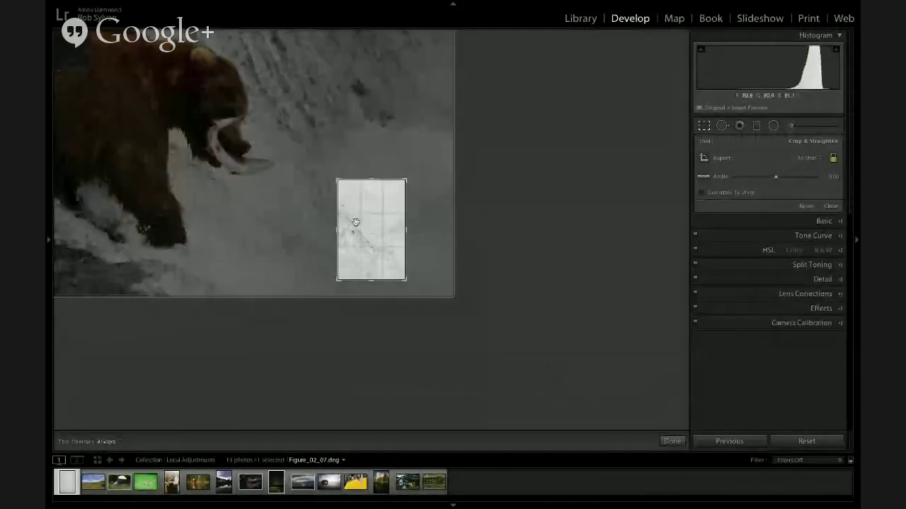
Reset the bear photo's crop, crop in from the corner, and reposition the photo so the whole bear fits inside the frame.
{"action": "left_click_drag", "start_coordinate": [355, 222], "coordinate": [629, 354]}
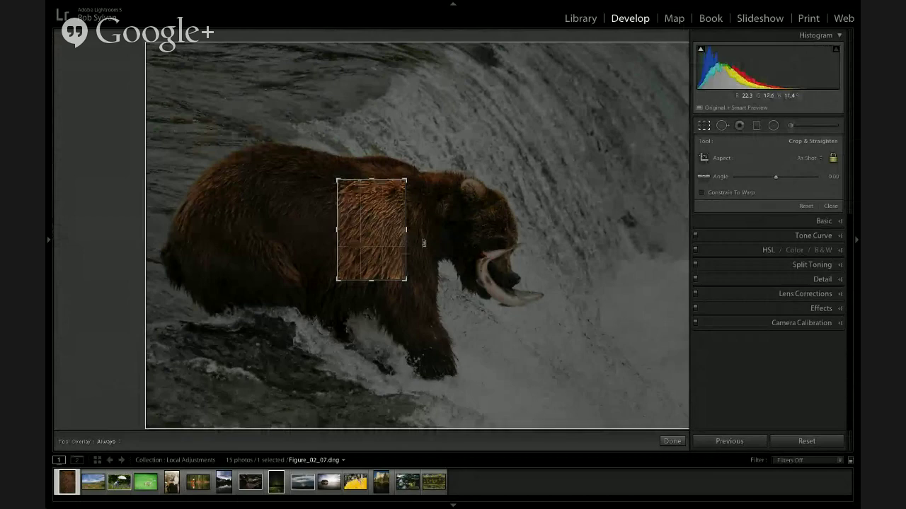
{"action": "left_click", "coordinate": [805, 207]}
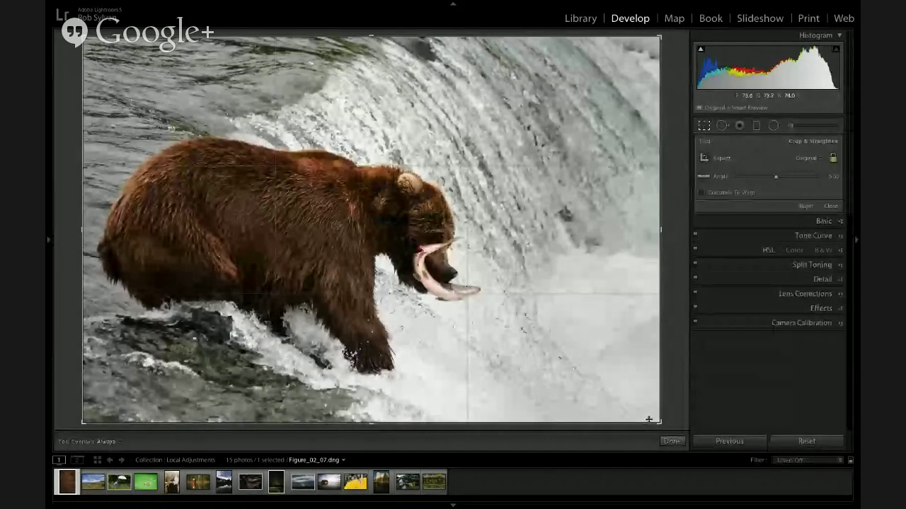
{"action": "left_click_drag", "start_coordinate": [648, 419], "coordinate": [522, 336]}
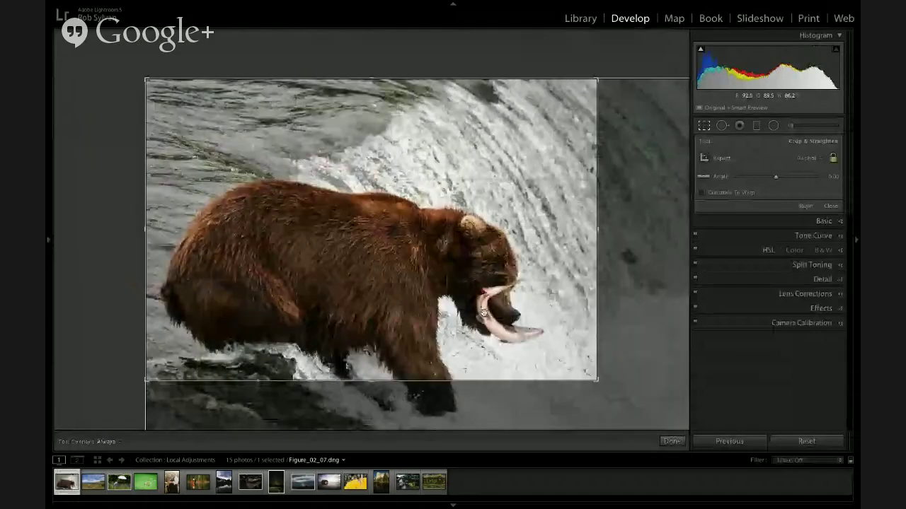
{"action": "left_click_drag", "start_coordinate": [482, 312], "coordinate": [481, 267]}
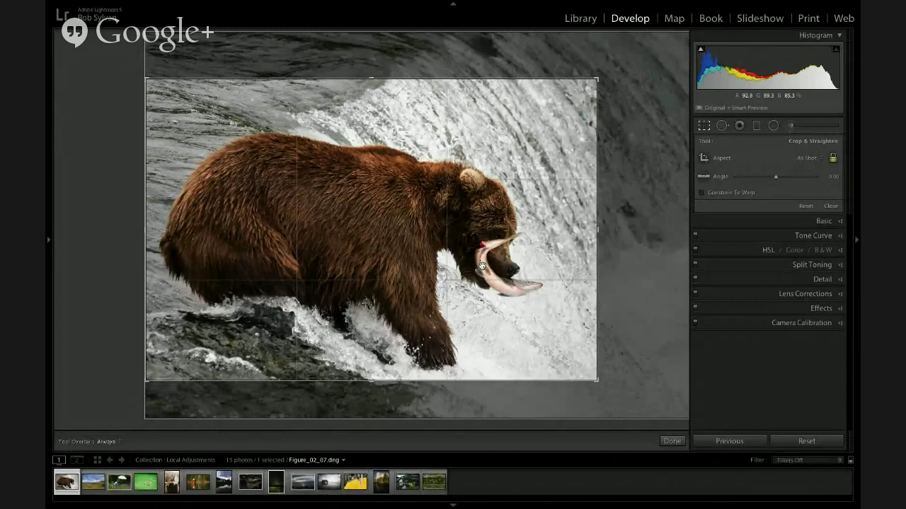
{"action": "key", "text": "g"}
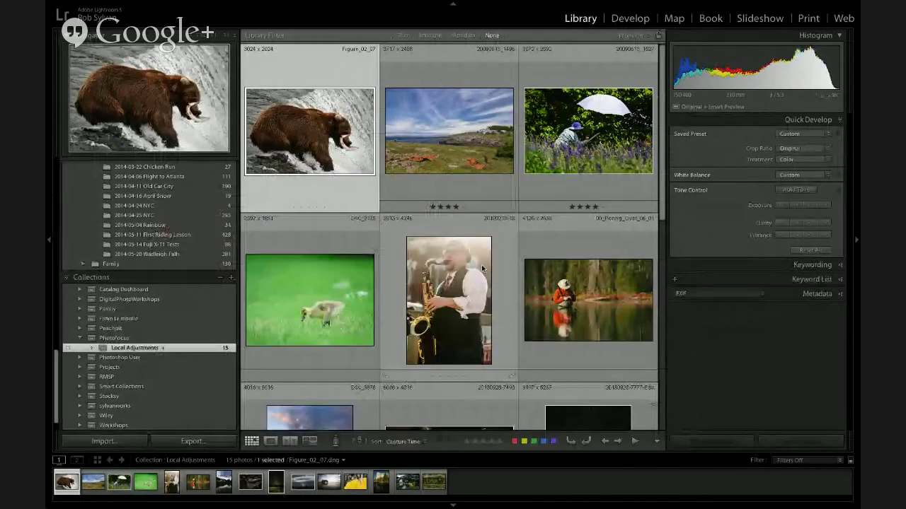
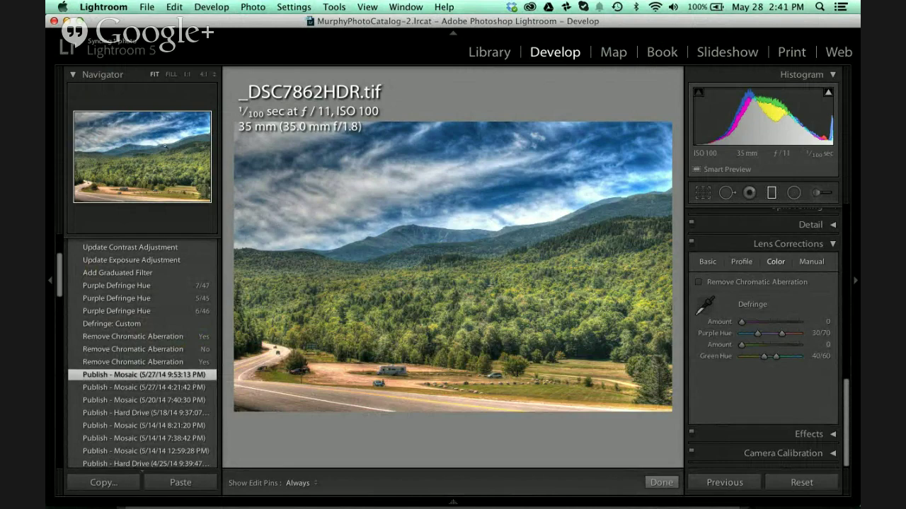
Enable Remove Chromatic Aberration for the mountain landscape while viewing the ridge up close, and activate the Defringe color selector.
{"action": "left_click", "coordinate": [160, 143]}
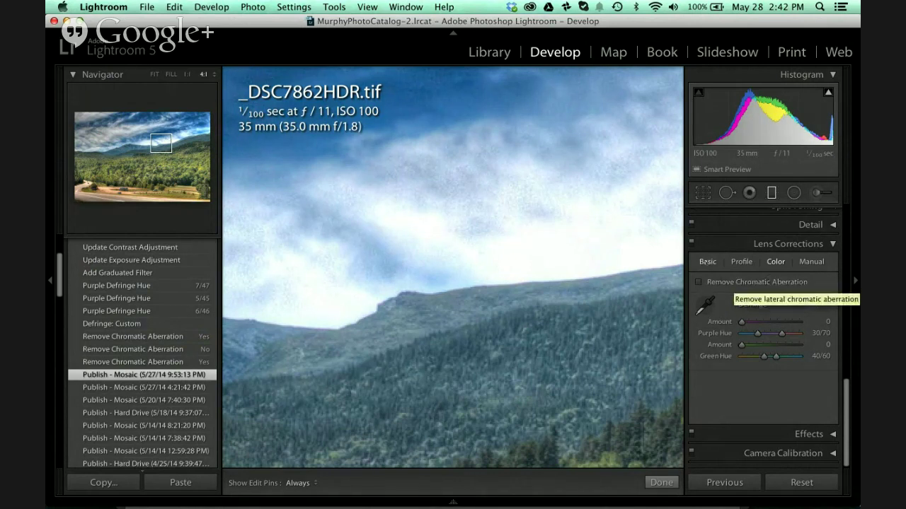
{"action": "left_click", "coordinate": [707, 262]}
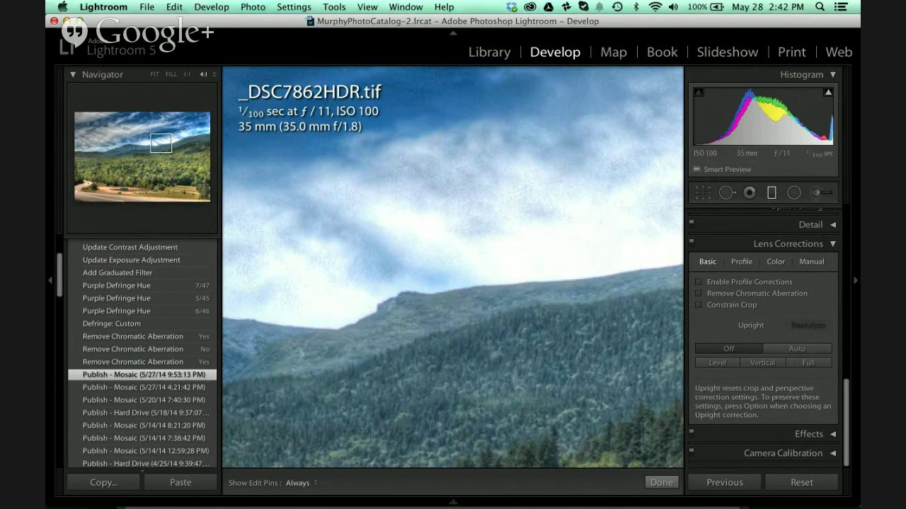
{"action": "left_click_drag", "start_coordinate": [160, 146], "coordinate": [156, 150]}
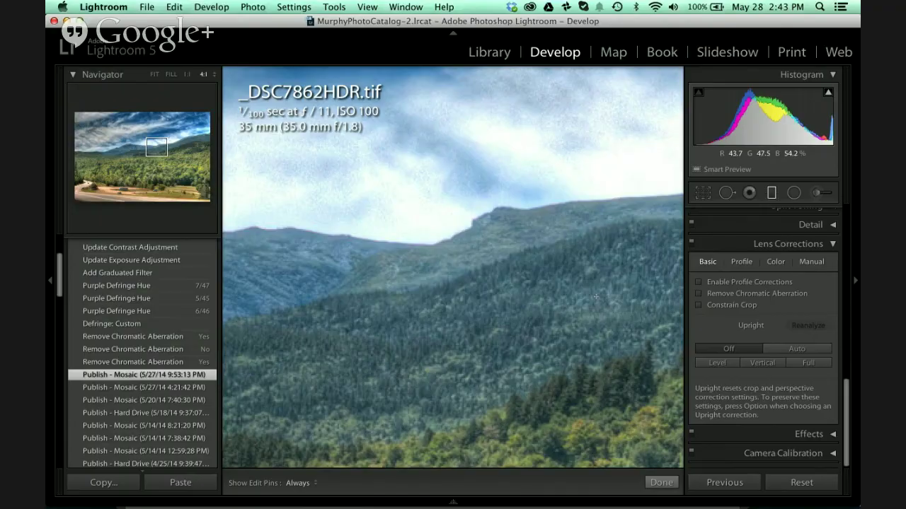
{"action": "left_click", "coordinate": [697, 295]}
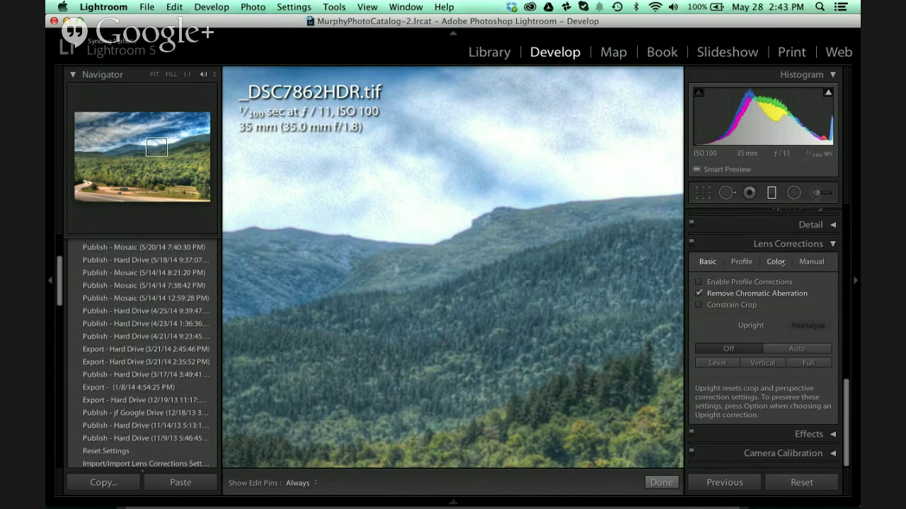
{"action": "left_click", "coordinate": [775, 262]}
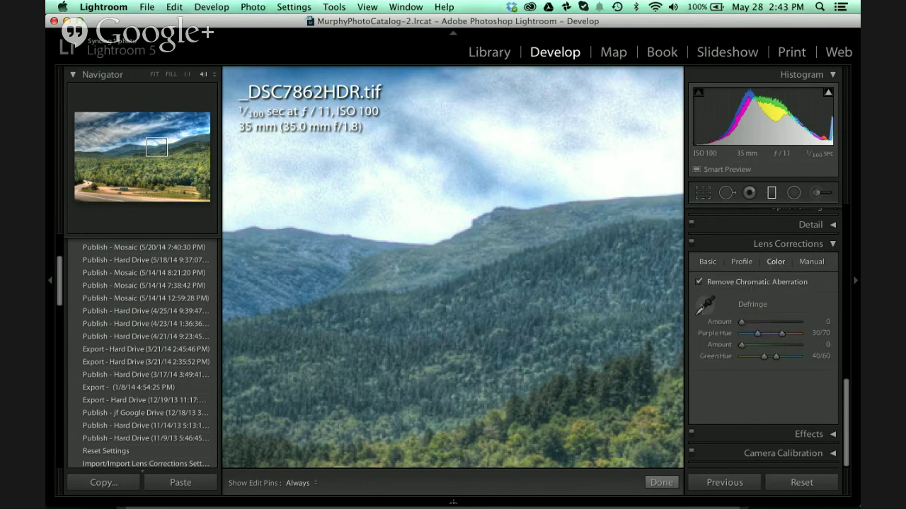
{"action": "left_click", "coordinate": [705, 305]}
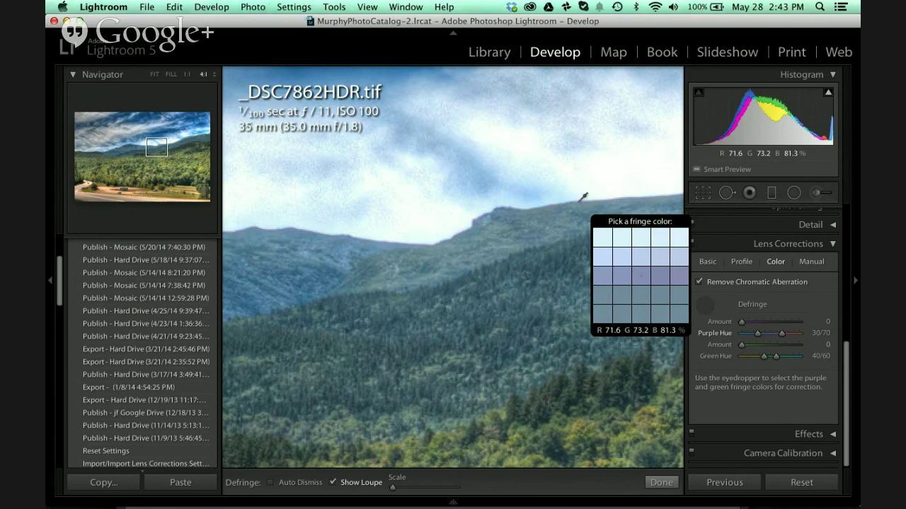
{"action": "left_click", "coordinate": [584, 197]}
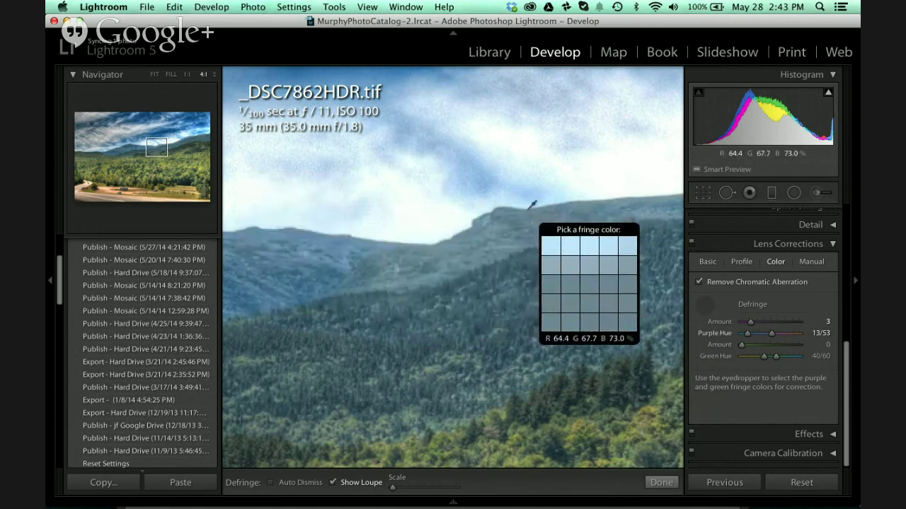
{"action": "key", "text": "super+z"}
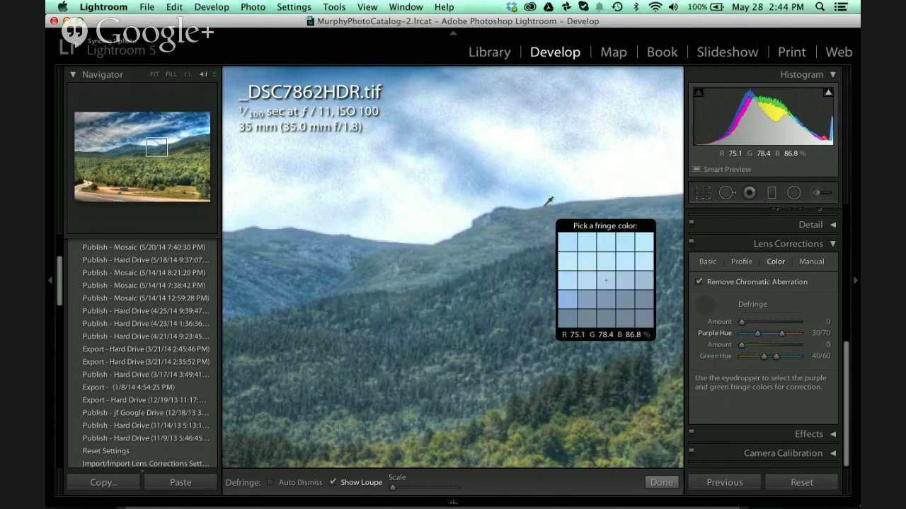
{"action": "left_click", "coordinate": [545, 206]}
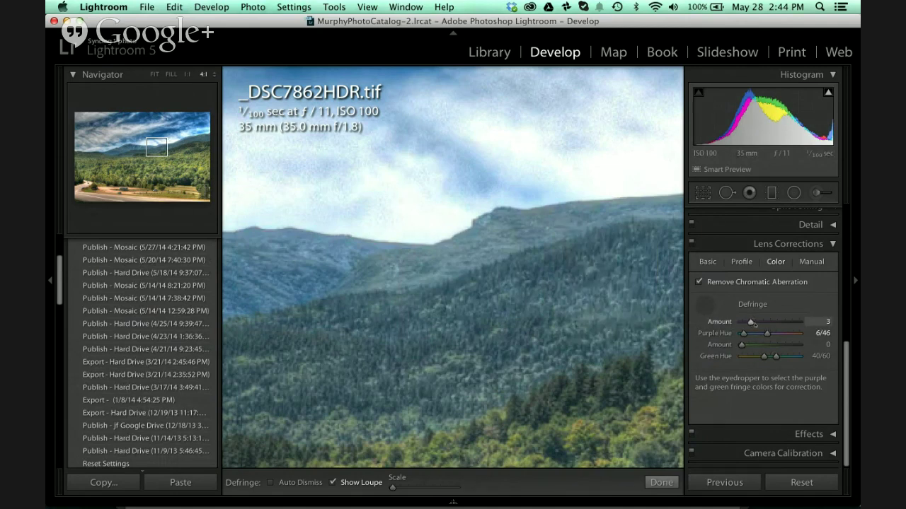
{"action": "key", "text": "super+z"}
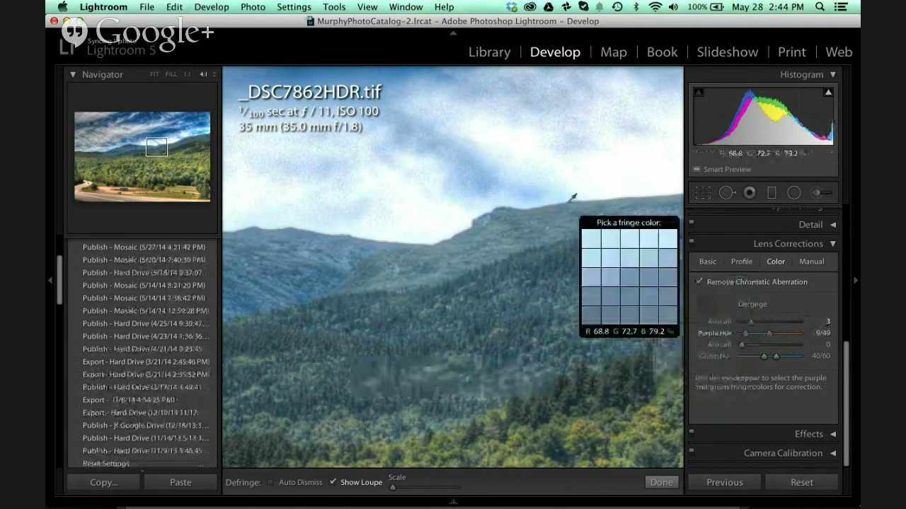
Sample the fringe color along the mountain ridge to defringe it with Amount 3 and Purple Hue 9/49, and review the photo.
{"action": "left_click", "coordinate": [571, 200]}
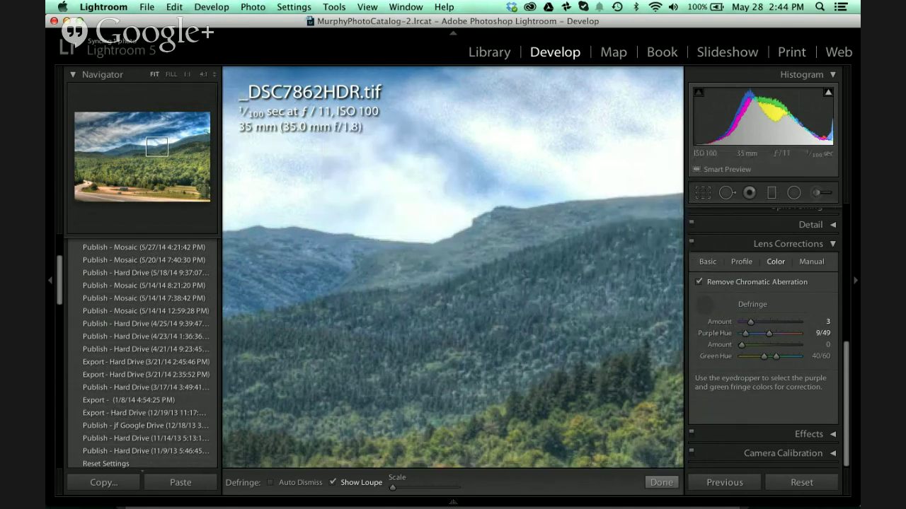
{"action": "key", "text": "z"}
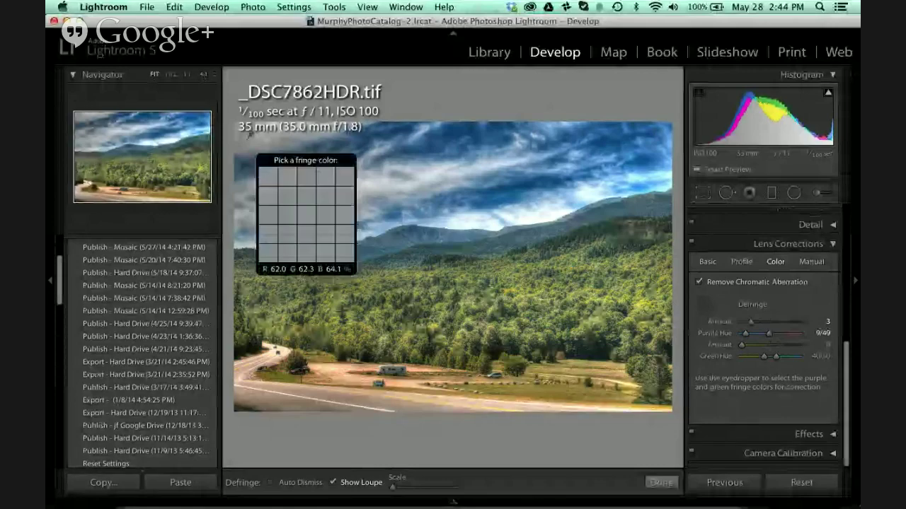
{"action": "key", "text": "z"}
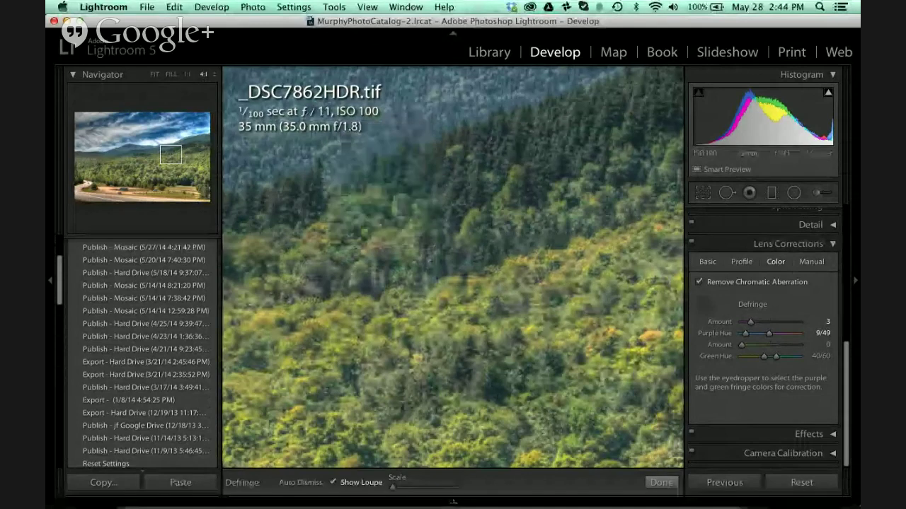
Add a Graduated Filter over the sky, tilted to follow the slope and centered on the mountain ridge.
{"action": "left_click", "coordinate": [783, 244]}
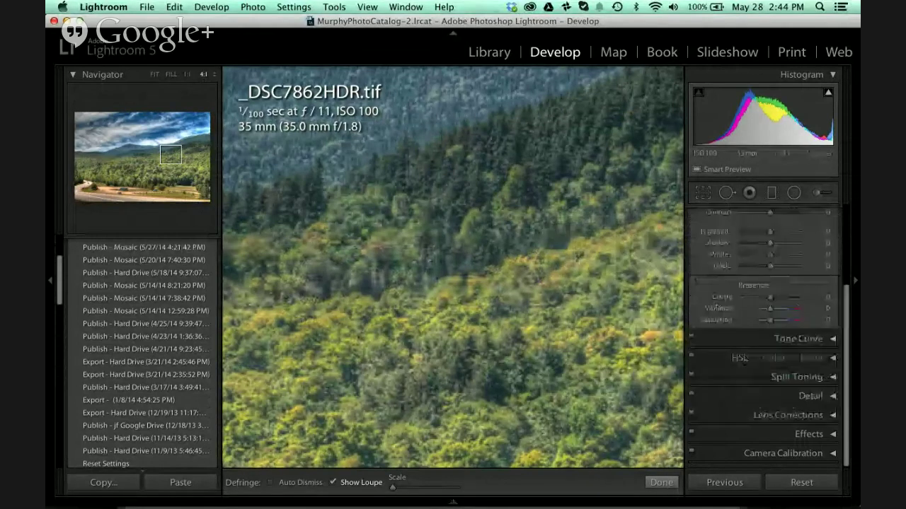
{"action": "scroll", "coordinate": [780, 248], "scroll_direction": "up", "scroll_amount": 5}
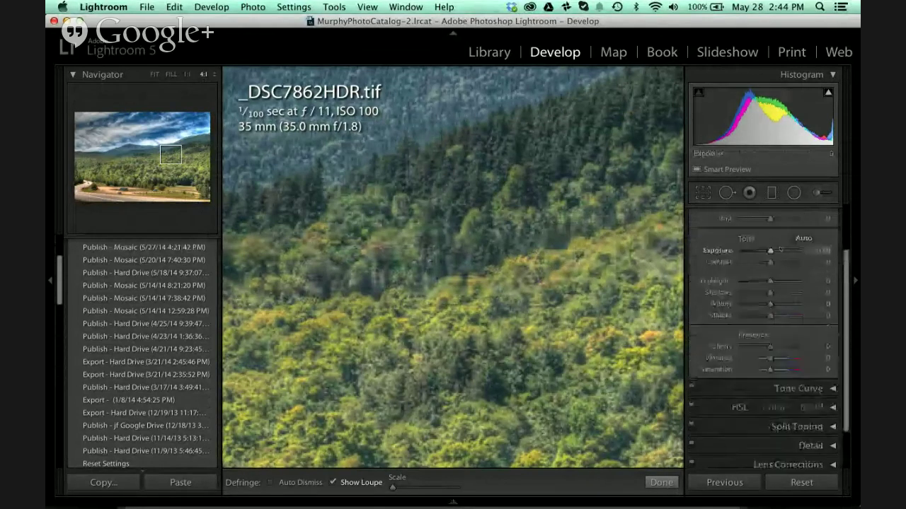
{"action": "left_click", "coordinate": [703, 195]}
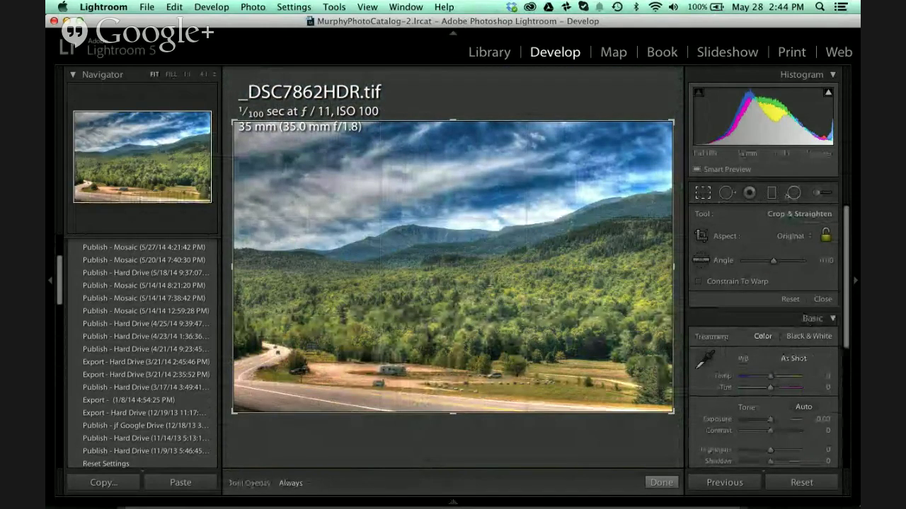
{"action": "key", "text": "m"}
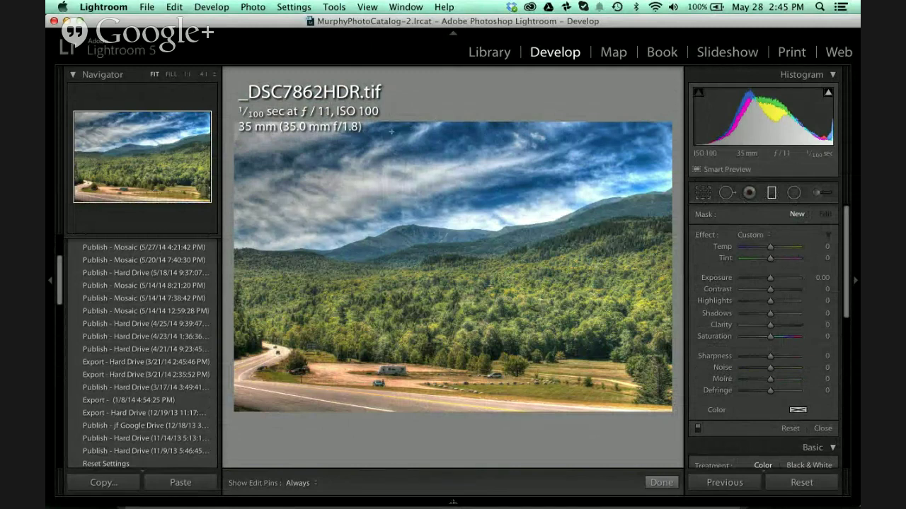
{"action": "left_click_drag", "start_coordinate": [391, 131], "coordinate": [409, 188]}
{"action": "left_click_drag", "start_coordinate": [392, 140], "coordinate": [398, 228]}
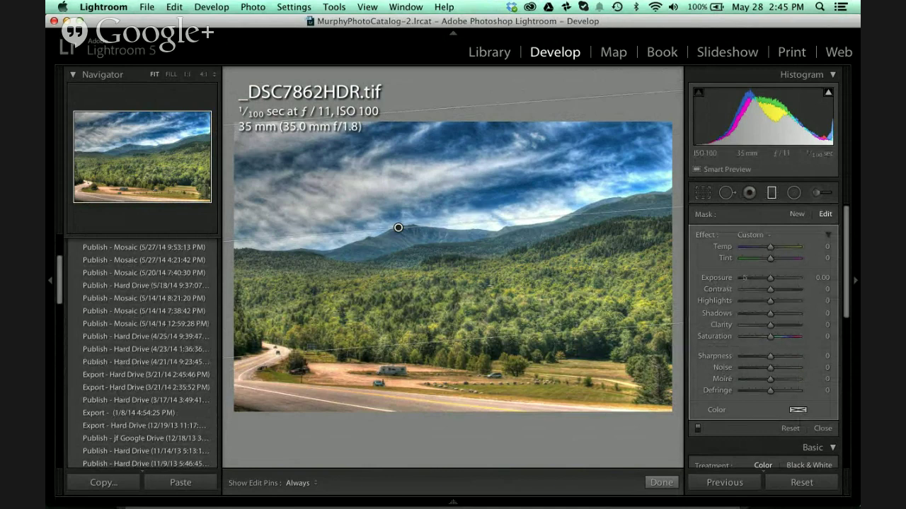
Set the graduated filter's Contrast to 22 and Exposure to -0.32 after trying Contrast at 100.
{"action": "left_click_drag", "start_coordinate": [770, 290], "coordinate": [802, 290]}
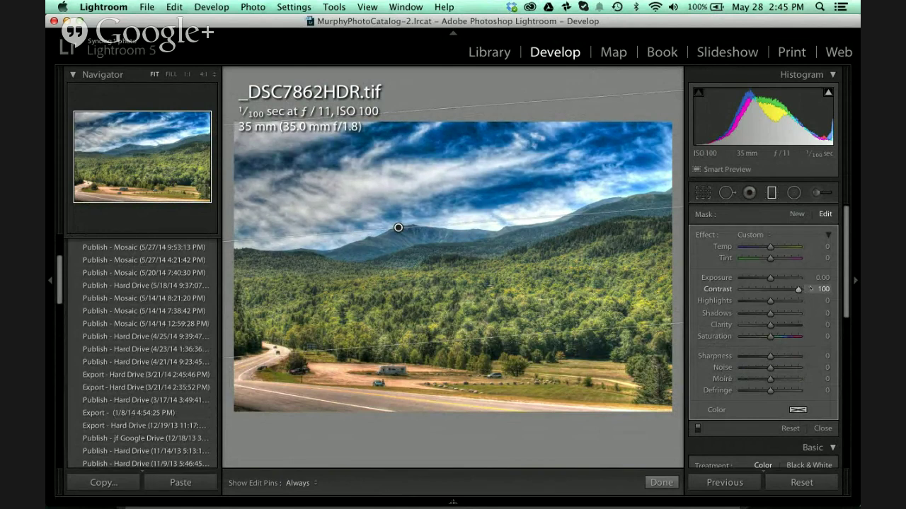
{"action": "left_click_drag", "start_coordinate": [788, 293], "coordinate": [768, 278]}
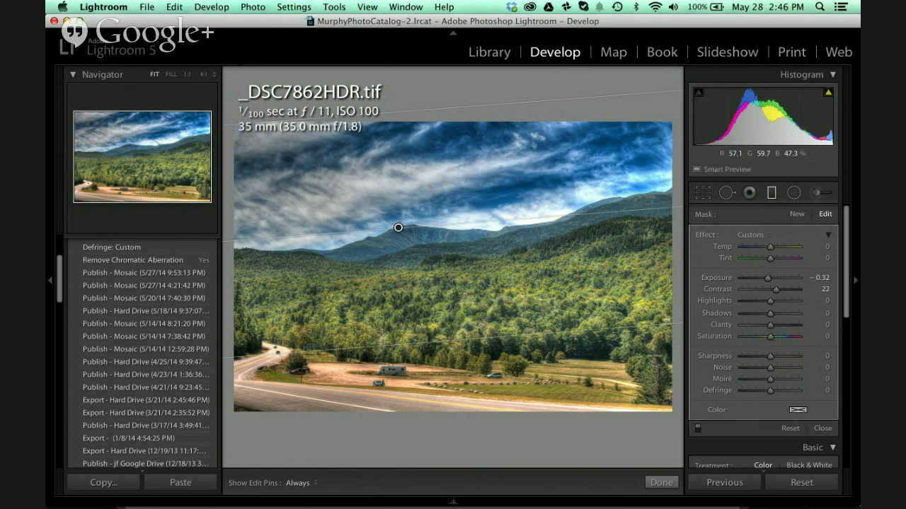
{"action": "key", "text": "super+equal"}
Open the portrait of the girl with the flowers in Develop and delete its existing Radial Filter adjustments.
{"action": "key", "text": "g"}
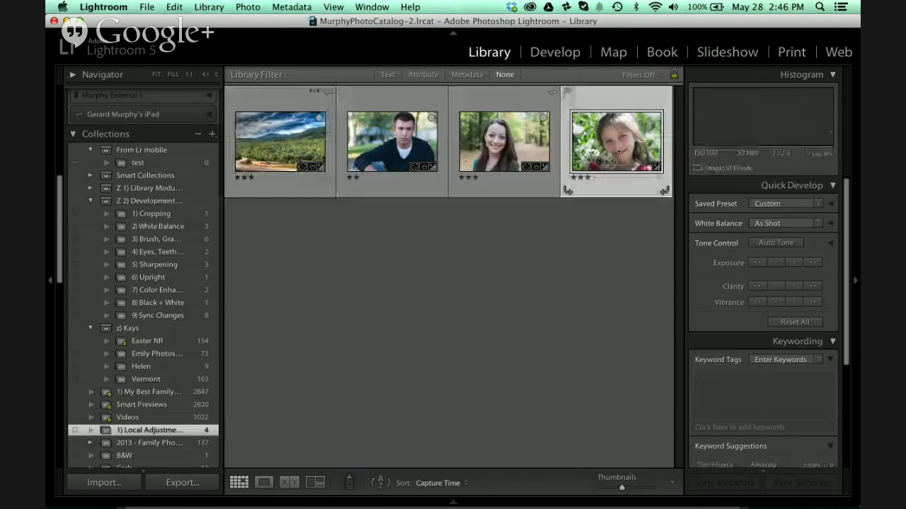
{"action": "key", "text": "d"}
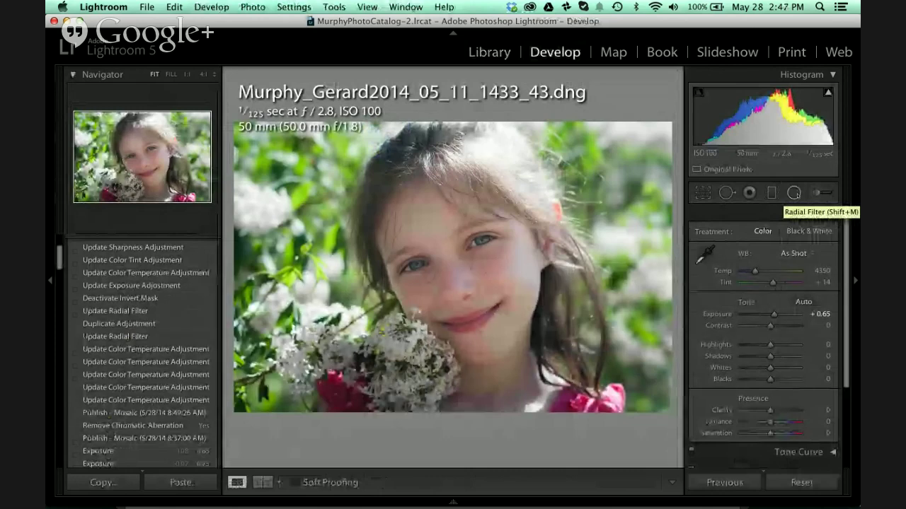
{"action": "left_click", "coordinate": [793, 193]}
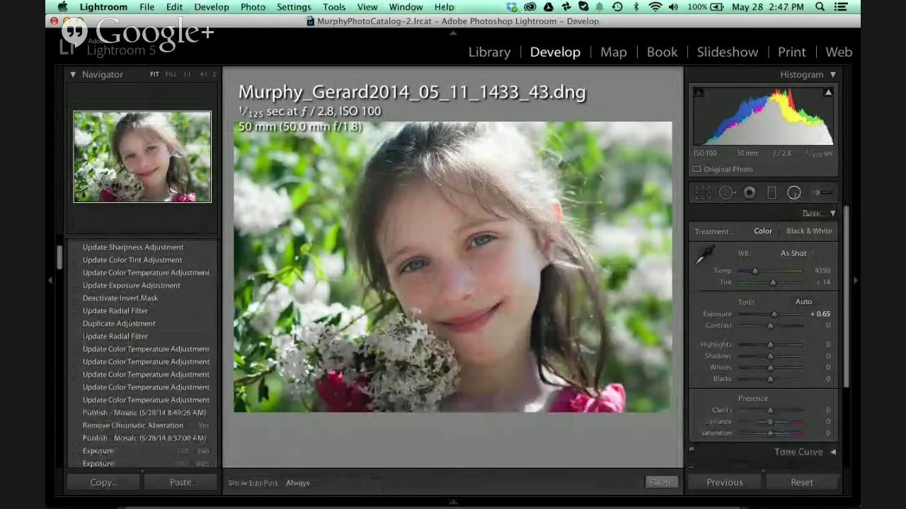
{"action": "left_click", "coordinate": [455, 252]}
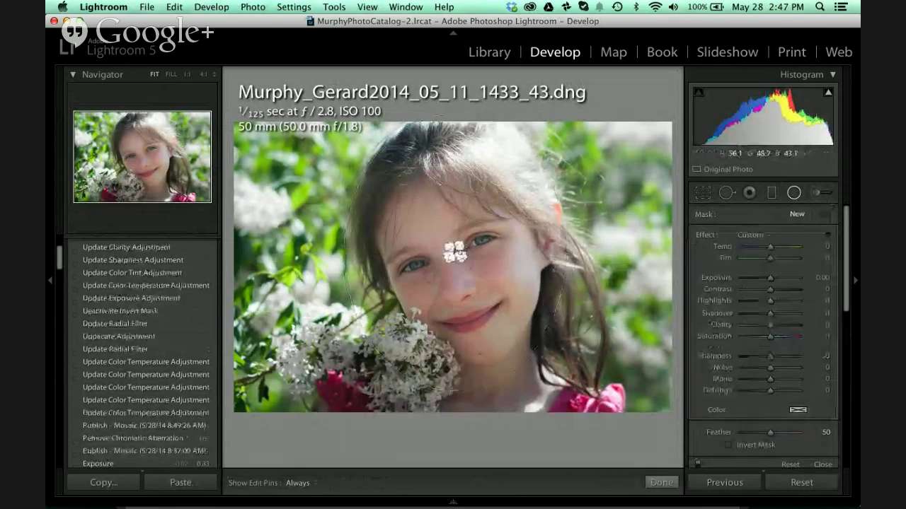
{"action": "left_click_drag", "start_coordinate": [455, 252], "coordinate": [459, 252]}
{"action": "key", "text": "Delete"}
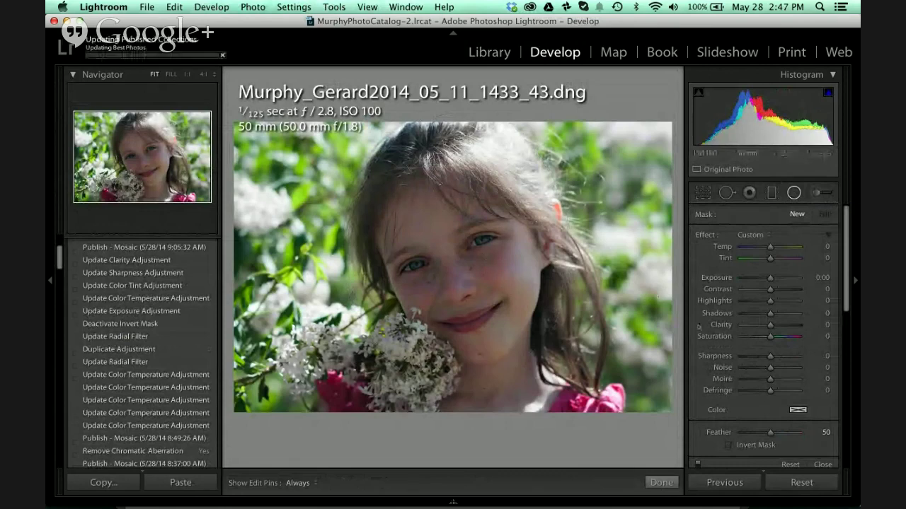
Draw a Radial Filter centered on the girl's face and set its Exposure to 0.55 and Shadows to 44.
{"action": "left_click_drag", "start_coordinate": [771, 278], "coordinate": [779, 278]}
{"action": "double_click", "coordinate": [716, 279]}
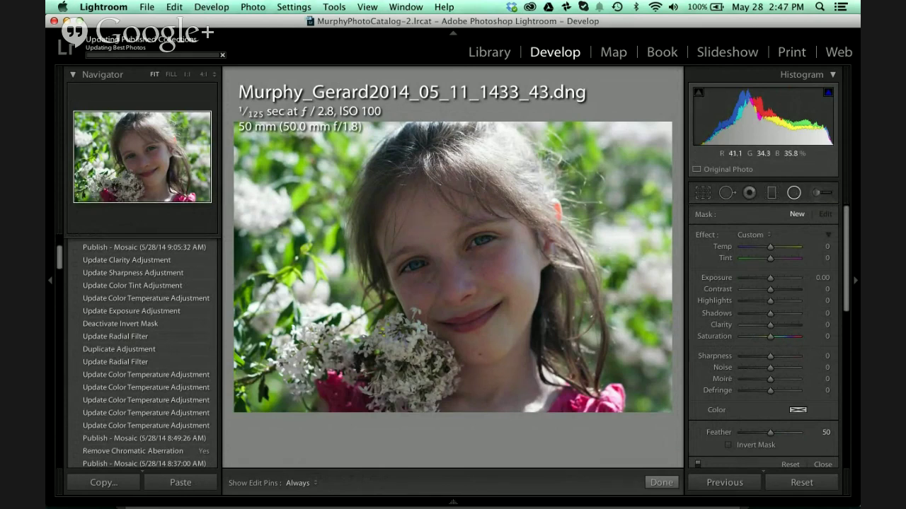
{"action": "left_click_drag", "start_coordinate": [447, 286], "coordinate": [601, 82]}
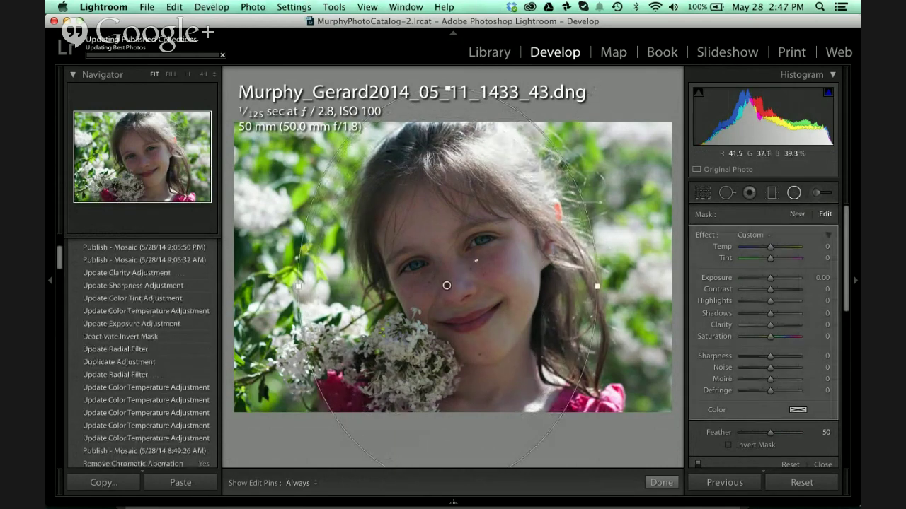
{"action": "left_click_drag", "start_coordinate": [455, 280], "coordinate": [456, 279]}
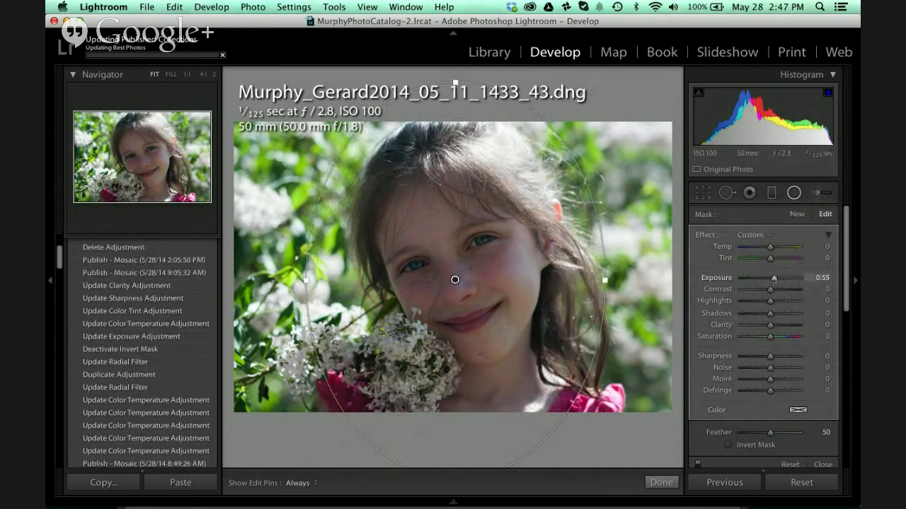
{"action": "left_click_drag", "start_coordinate": [771, 314], "coordinate": [781, 314]}
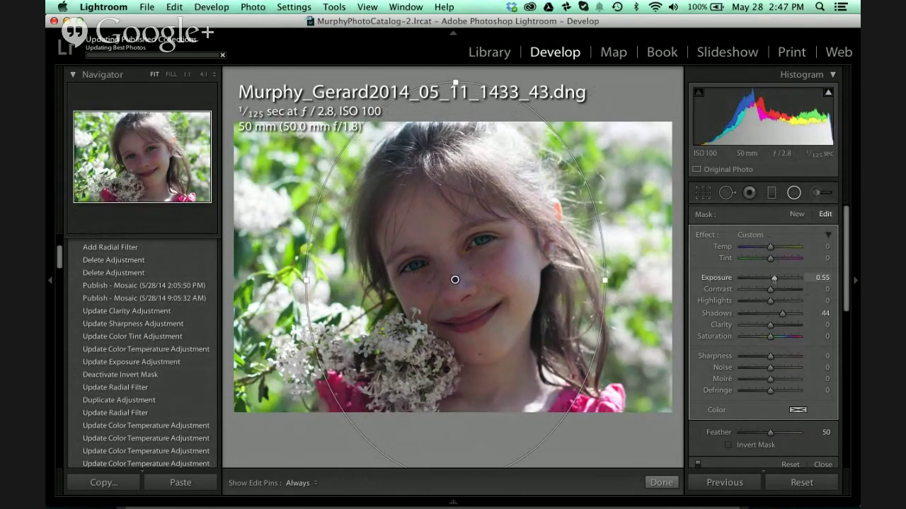
Invert the mask of the face's Radial Filter and set Exposure to 0.44, Shadows to 24 and Temp to 7.
{"action": "left_click_drag", "start_coordinate": [774, 278], "coordinate": [776, 278]}
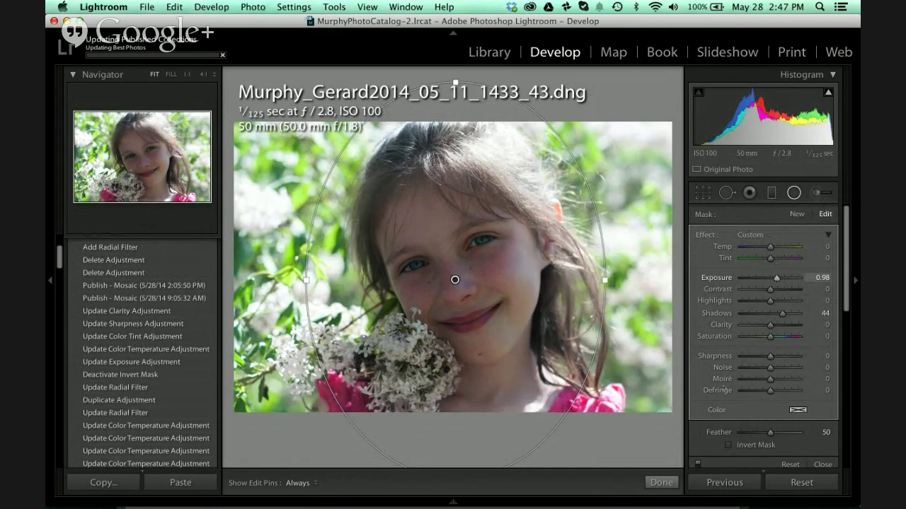
{"action": "left_click", "coordinate": [728, 445]}
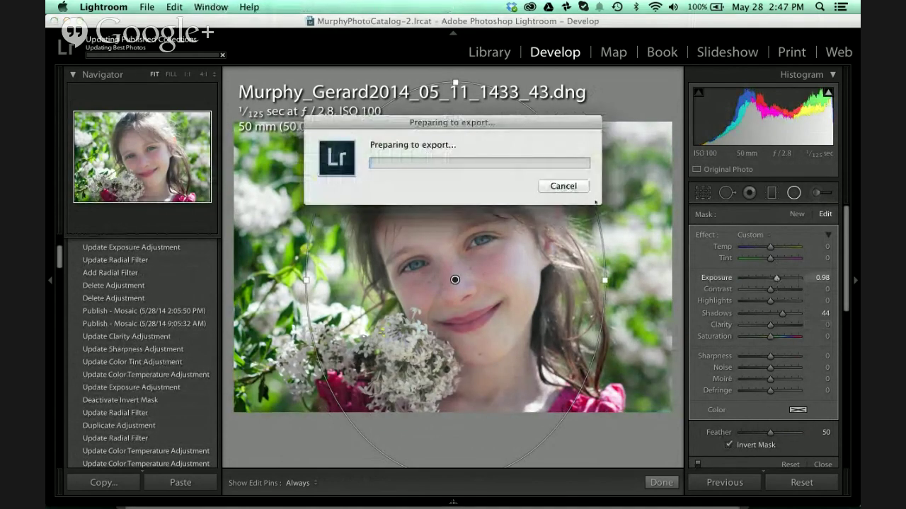
{"action": "left_click", "coordinate": [570, 187]}
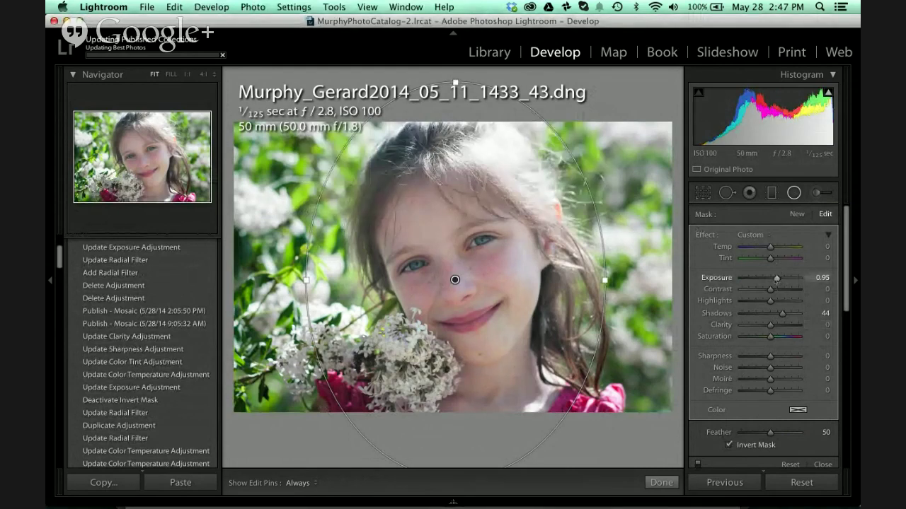
{"action": "left_click_drag", "start_coordinate": [777, 277], "coordinate": [773, 278]}
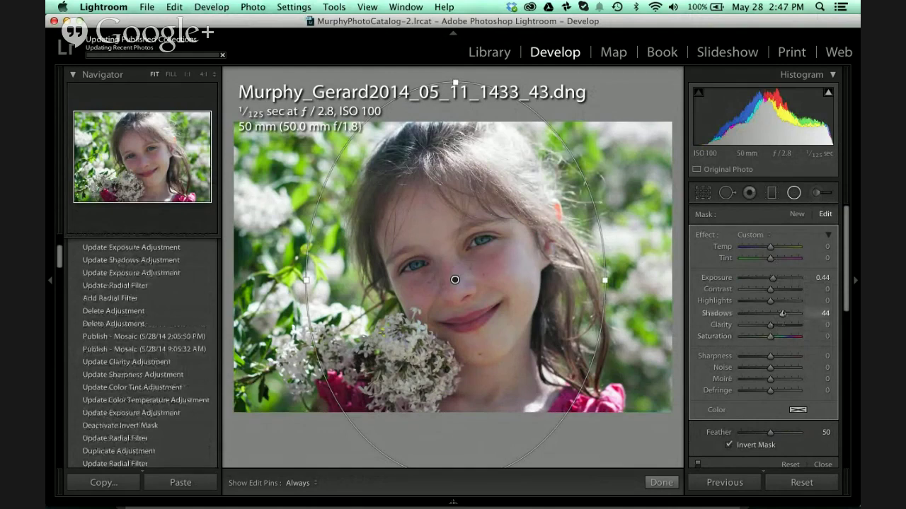
{"action": "left_click_drag", "start_coordinate": [782, 312], "coordinate": [776, 313]}
{"action": "left_click_drag", "start_coordinate": [770, 247], "coordinate": [771, 247]}
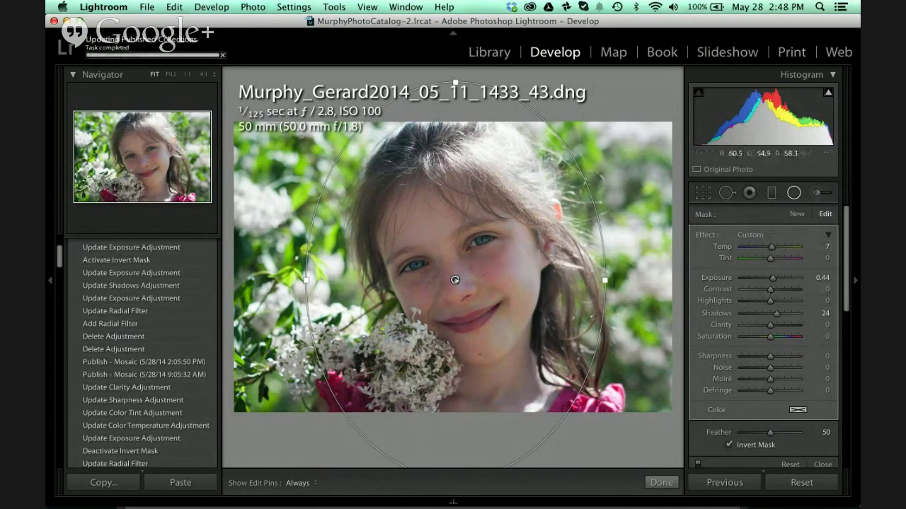
Duplicate the Radial Filter on the girl's face and turn off Invert Mask for the copy.
{"action": "right_click", "coordinate": [455, 280]}
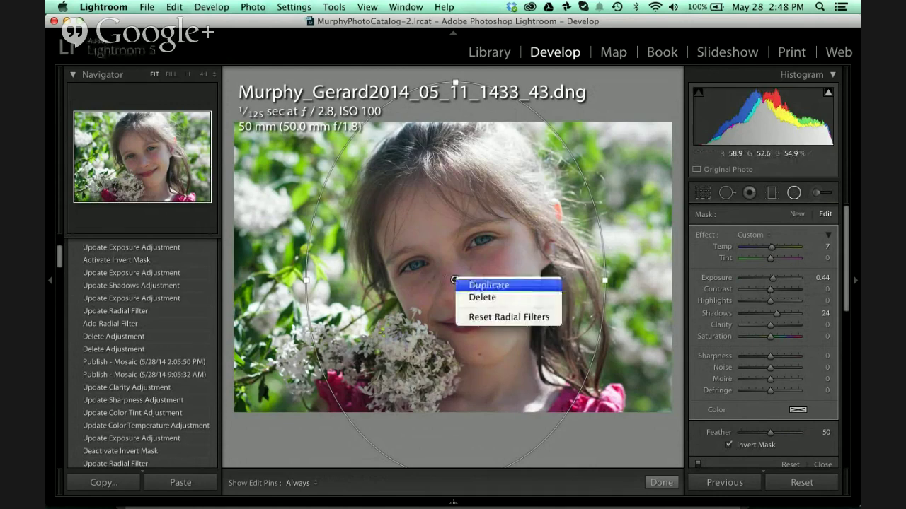
{"action": "left_click", "coordinate": [457, 254]}
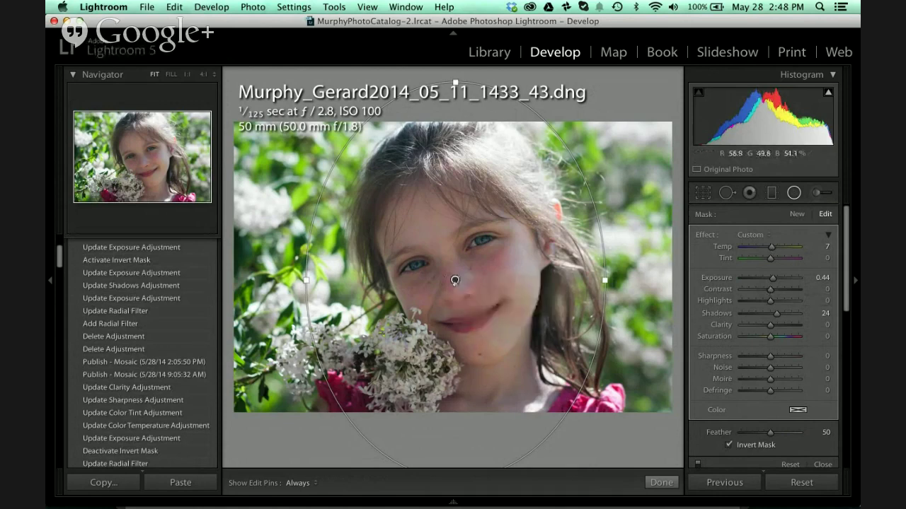
{"action": "right_click", "coordinate": [456, 280]}
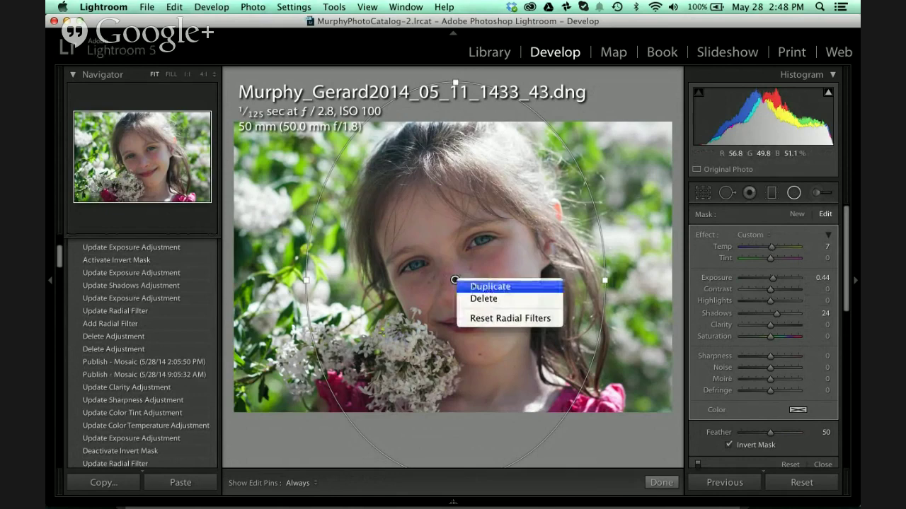
{"action": "left_click", "coordinate": [490, 287]}
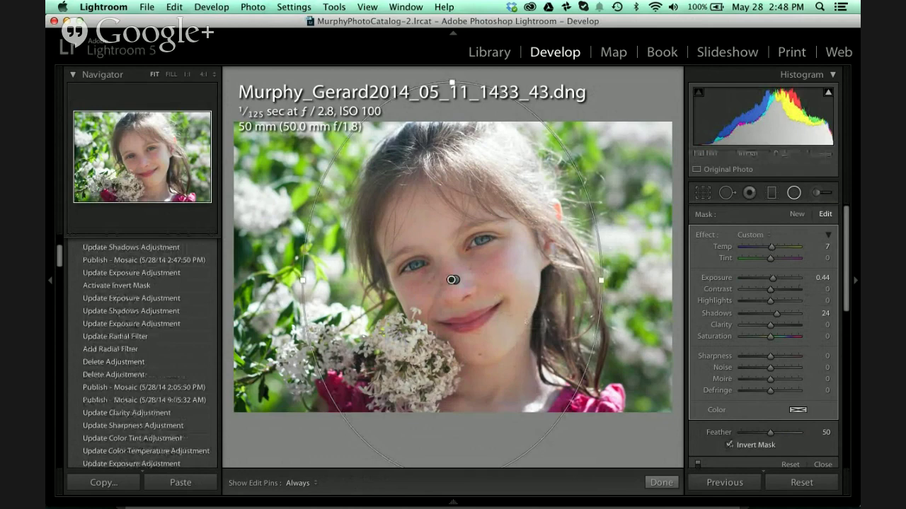
{"action": "left_click", "coordinate": [730, 445]}
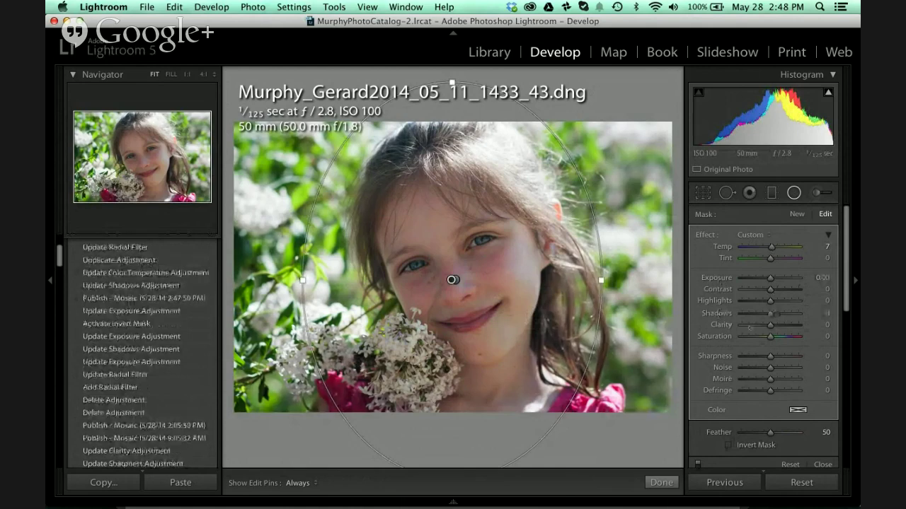
Set the duplicated filter's Shadows to -17, Clarity to -47 and Tint to -4, and cancel the pending export.
{"action": "left_click_drag", "start_coordinate": [771, 313], "coordinate": [756, 324]}
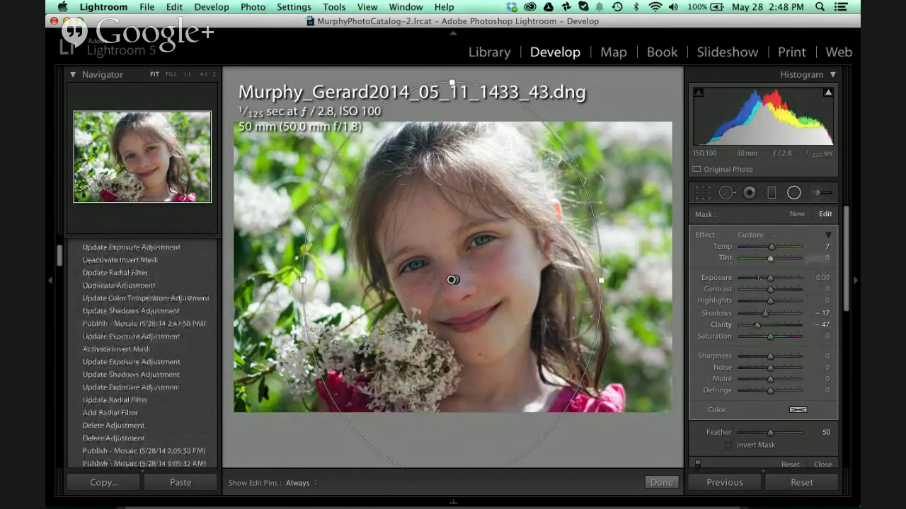
{"action": "left_click_drag", "start_coordinate": [770, 258], "coordinate": [768, 259]}
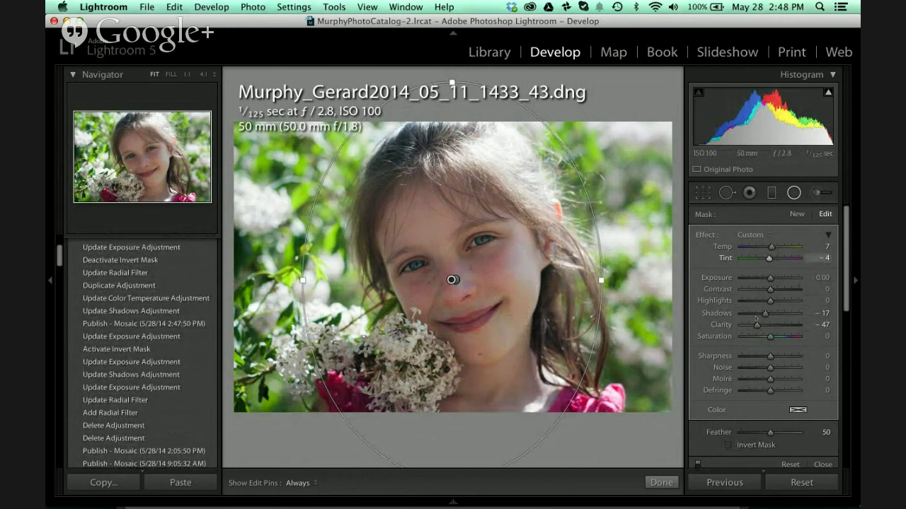
{"action": "scroll", "coordinate": [754, 320], "scroll_direction": "down", "scroll_amount": 3}
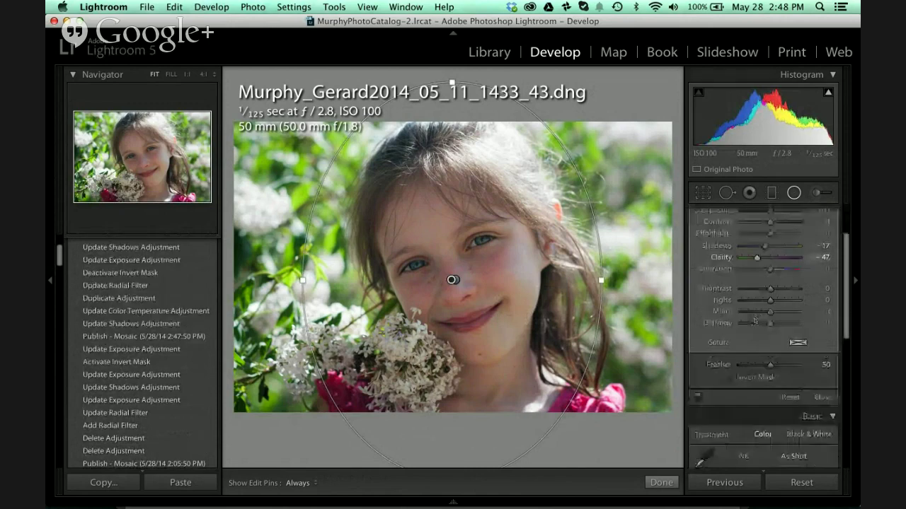
{"action": "scroll", "coordinate": [755, 320], "scroll_direction": "up", "scroll_amount": 2}
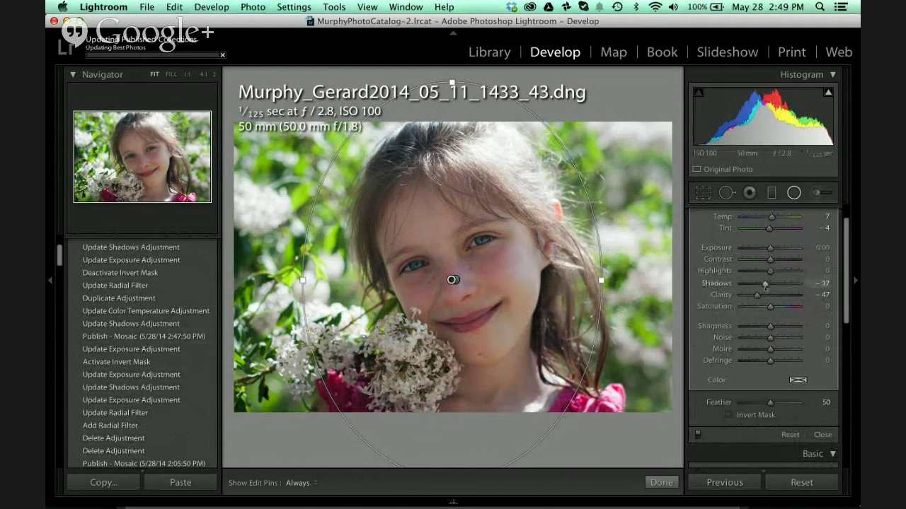
{"action": "scroll", "coordinate": [765, 285], "scroll_direction": "up", "scroll_amount": 2}
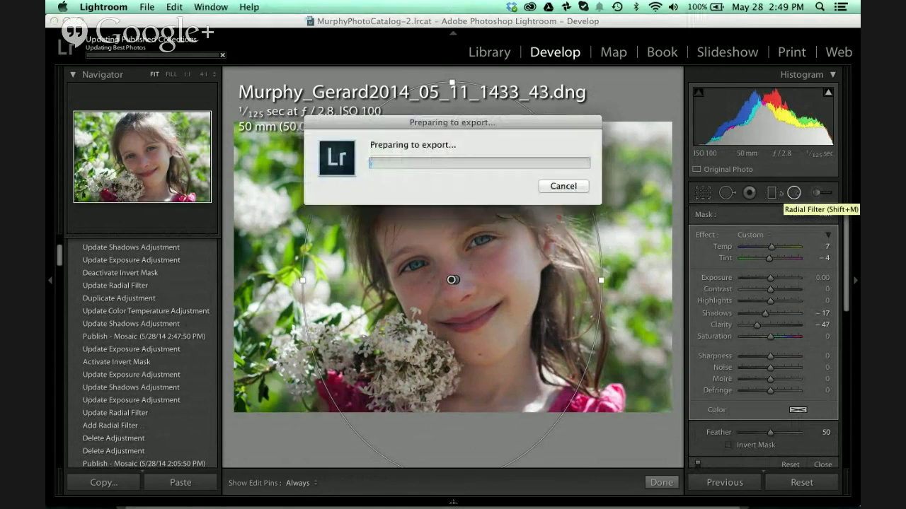
{"action": "left_click", "coordinate": [561, 186]}
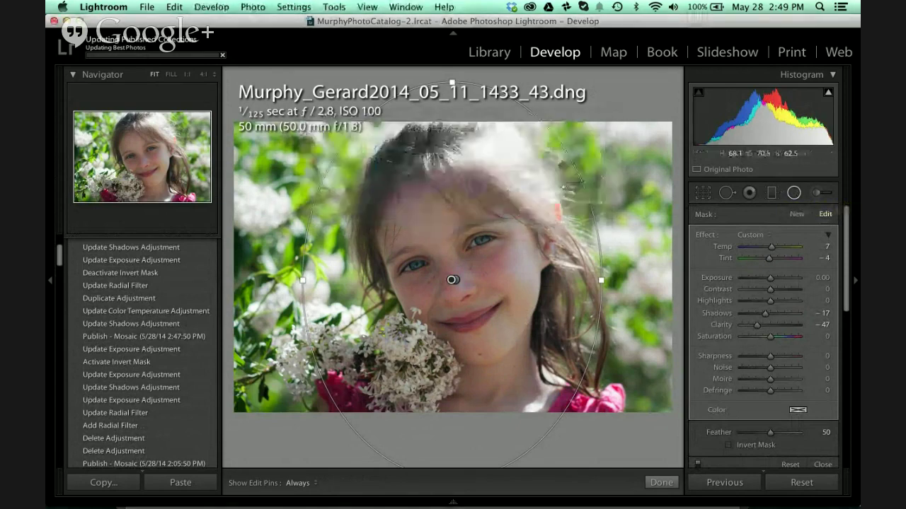
Switch to the Google+ Hangouts window in Chrome and toggle the screen share.
{"action": "key", "text": "super+Tab"}
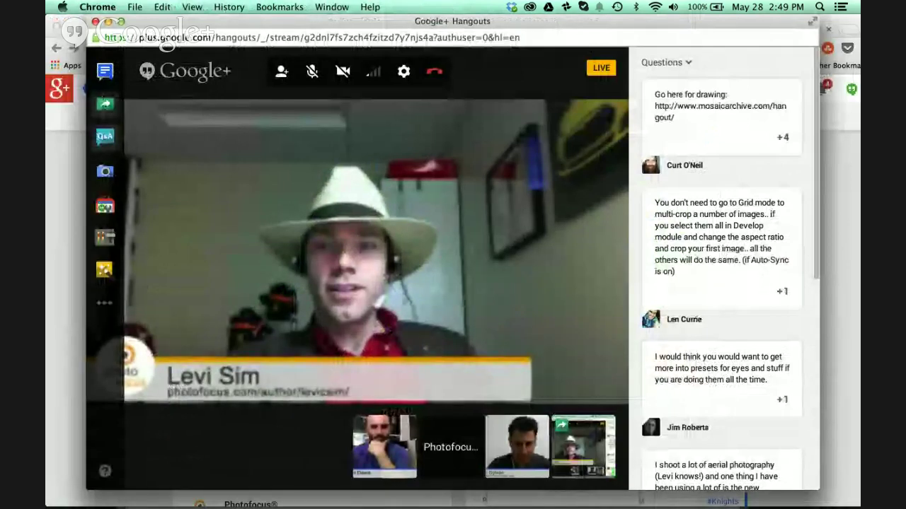
{"action": "left_click", "coordinate": [105, 105]}
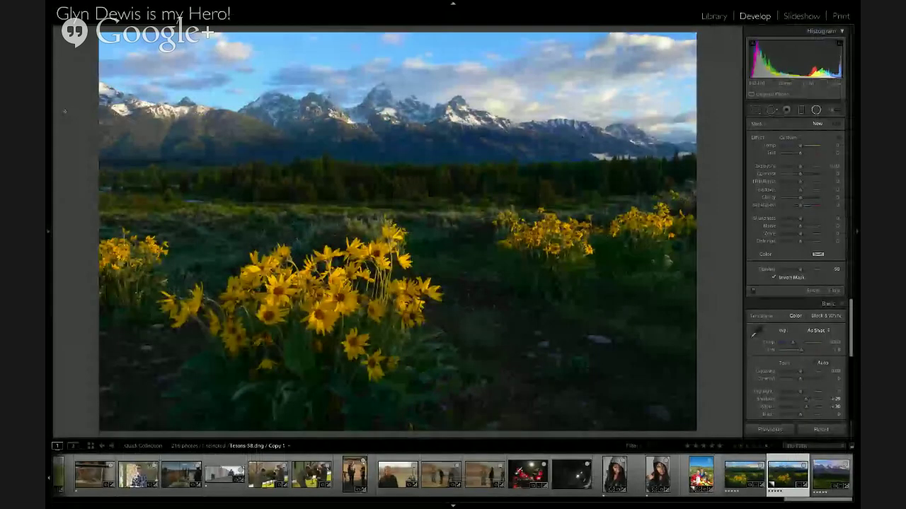
{"action": "key", "text": "super+Tab"}
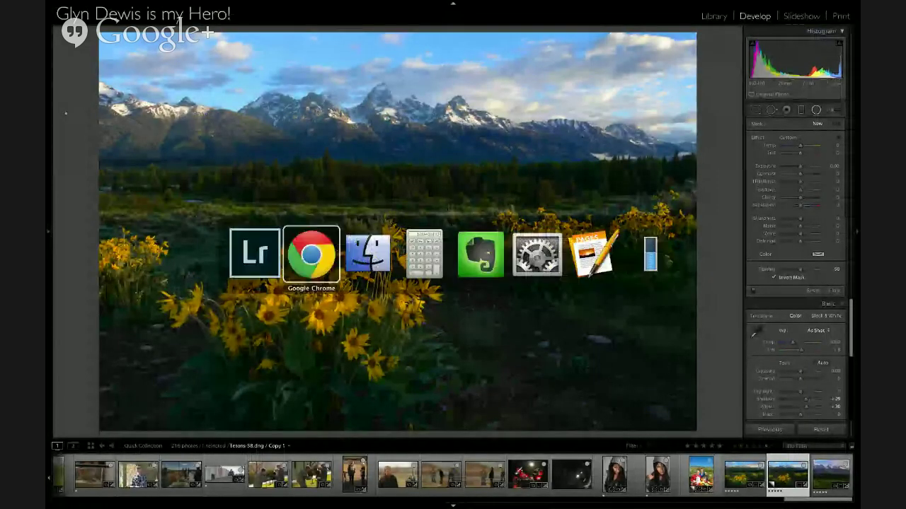
{"action": "key", "text": "super+Tab"}
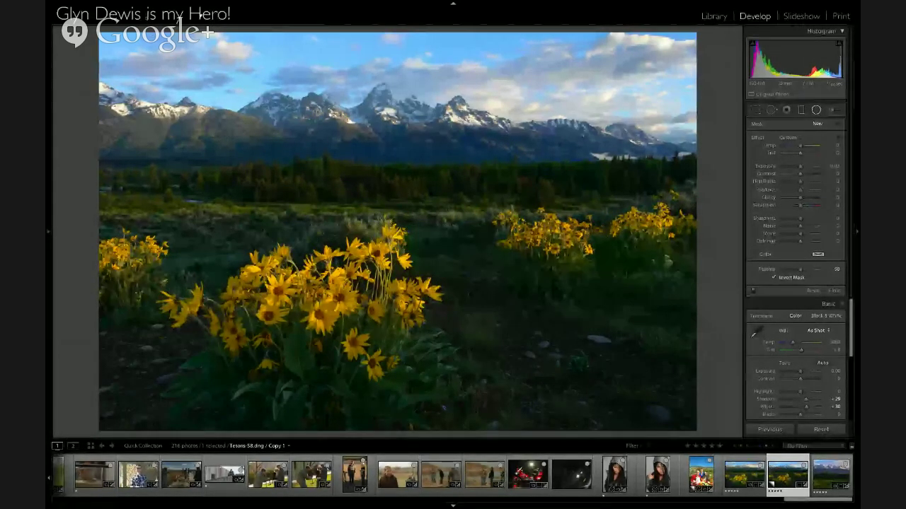
{"action": "right_click", "coordinate": [134, 18]}
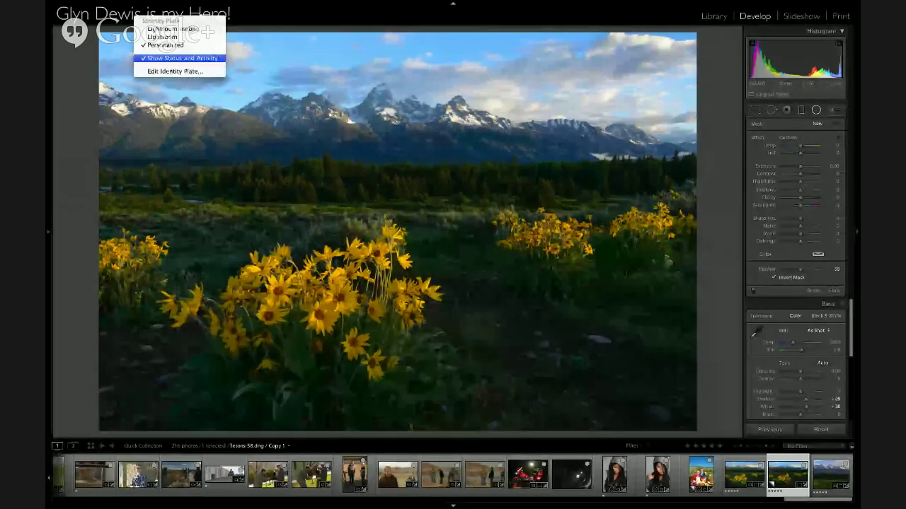
{"action": "key", "text": "Escape"}
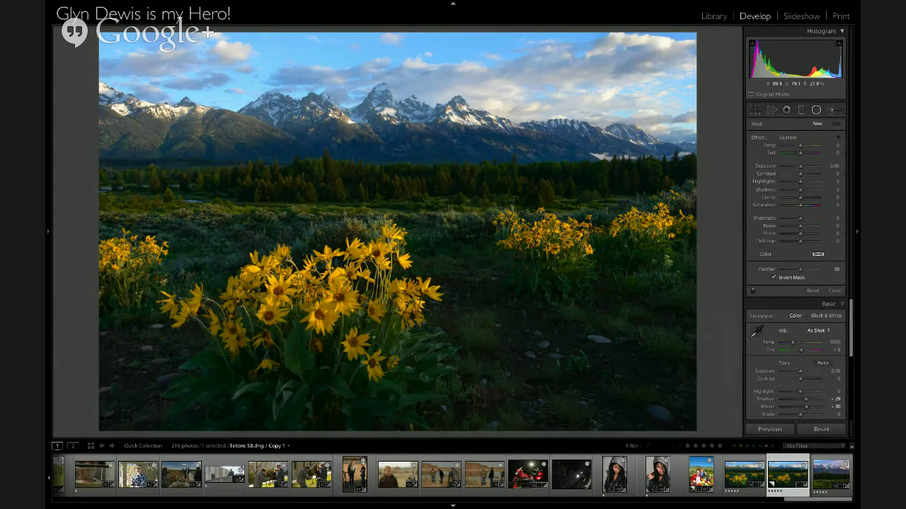
Draw a Radial Filter around the large foreground clump of yellow flowers, recentre it and enlarge it slightly.
{"action": "left_click_drag", "start_coordinate": [332, 296], "coordinate": [452, 375]}
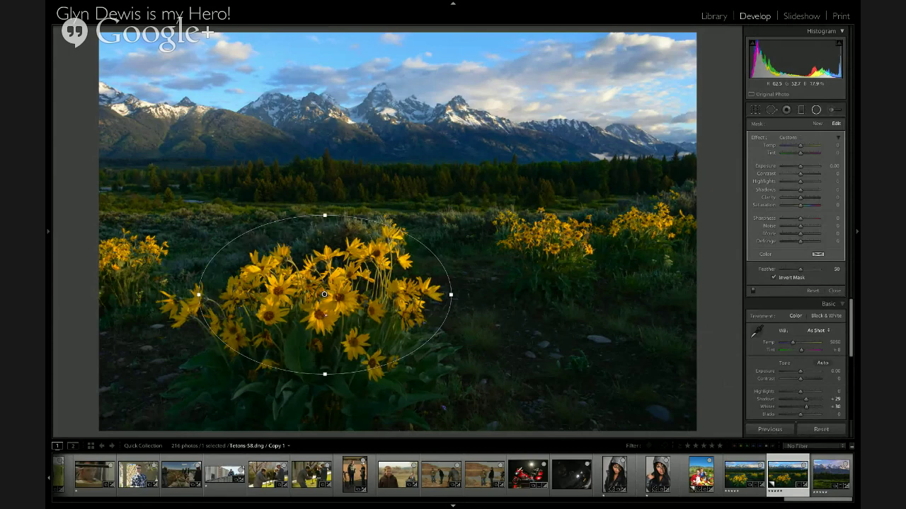
{"action": "left_click_drag", "start_coordinate": [325, 294], "coordinate": [324, 315]}
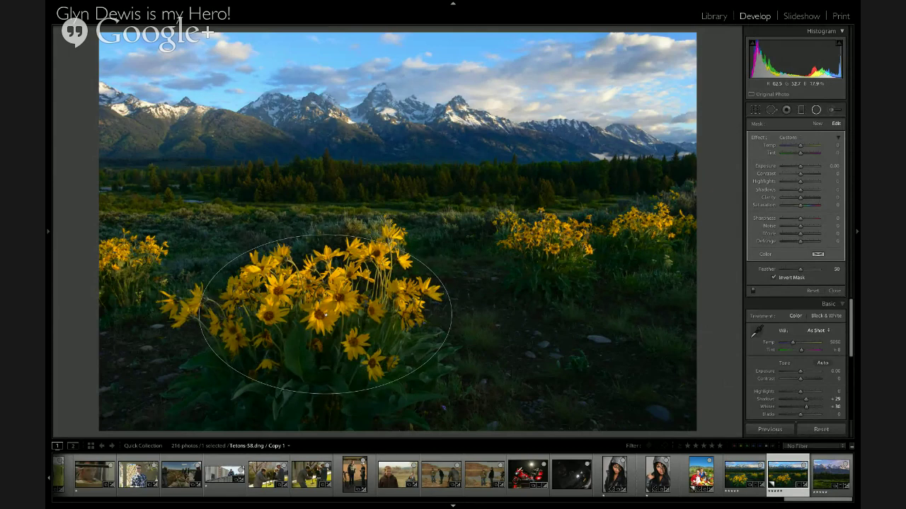
{"action": "key", "text": "shift"}
{"action": "left_click_drag", "start_coordinate": [330, 204], "coordinate": [325, 230]}
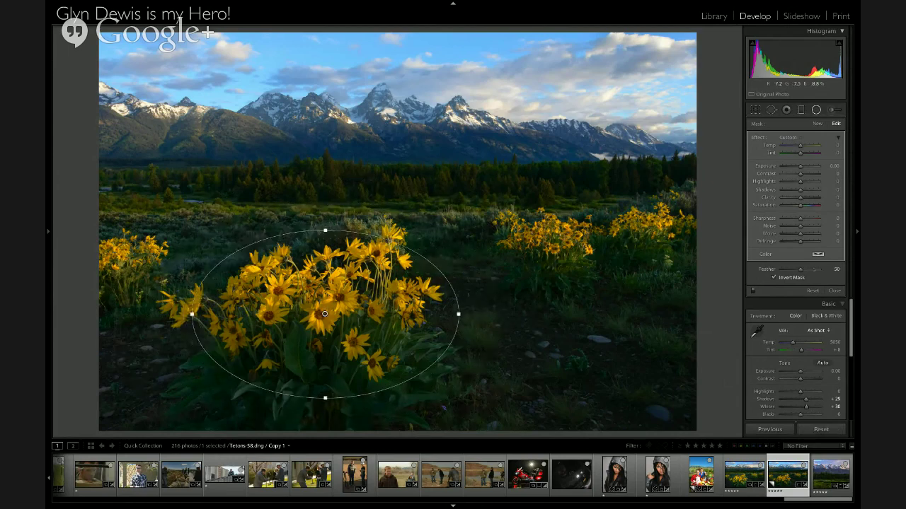
Brighten the foreground flowers' filter with slightly higher Exposure, Shadows 46, Highlights 34, Temp 30 and Clarity 9.
{"action": "left_click", "coordinate": [773, 278]}
{"action": "left_click_drag", "start_coordinate": [800, 189], "coordinate": [805, 190]}
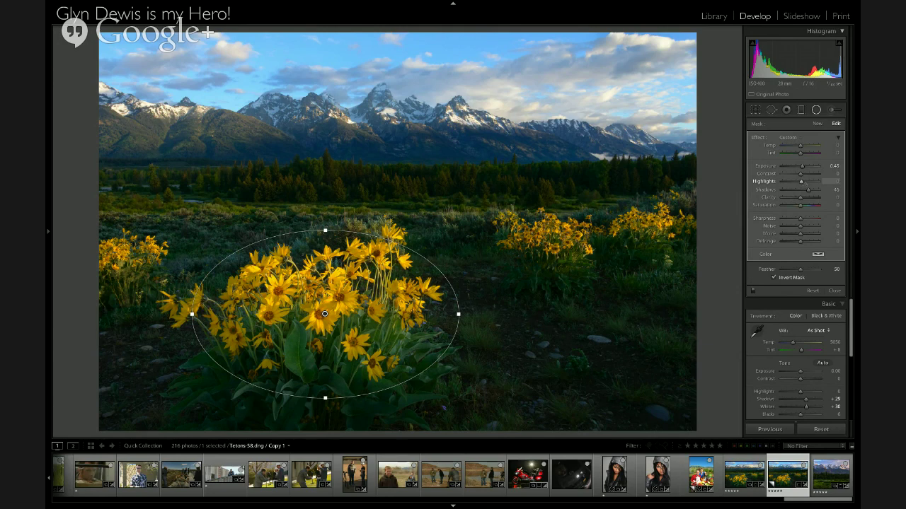
{"action": "left_click_drag", "start_coordinate": [803, 183], "coordinate": [807, 182]}
{"action": "left_click_drag", "start_coordinate": [801, 145], "coordinate": [805, 146]}
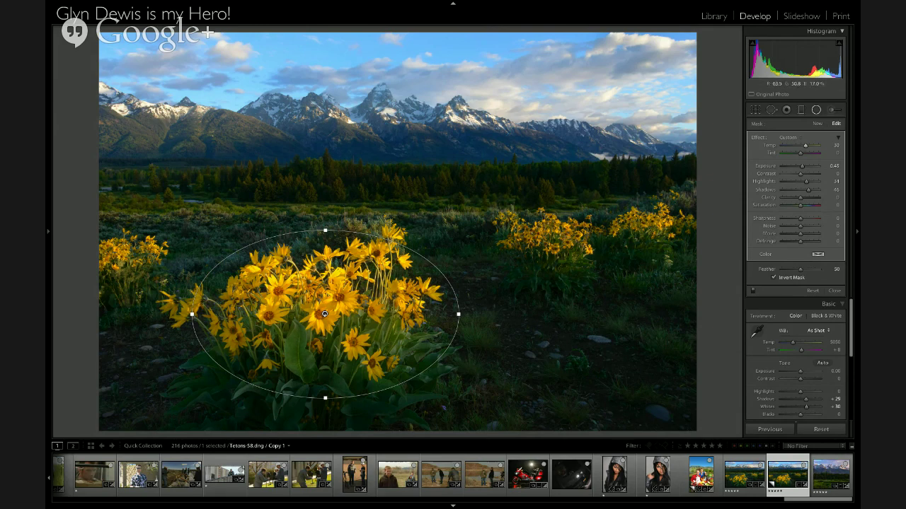
{"action": "key", "text": "alt"}
{"action": "left_click_drag", "start_coordinate": [325, 201], "coordinate": [340, 231]}
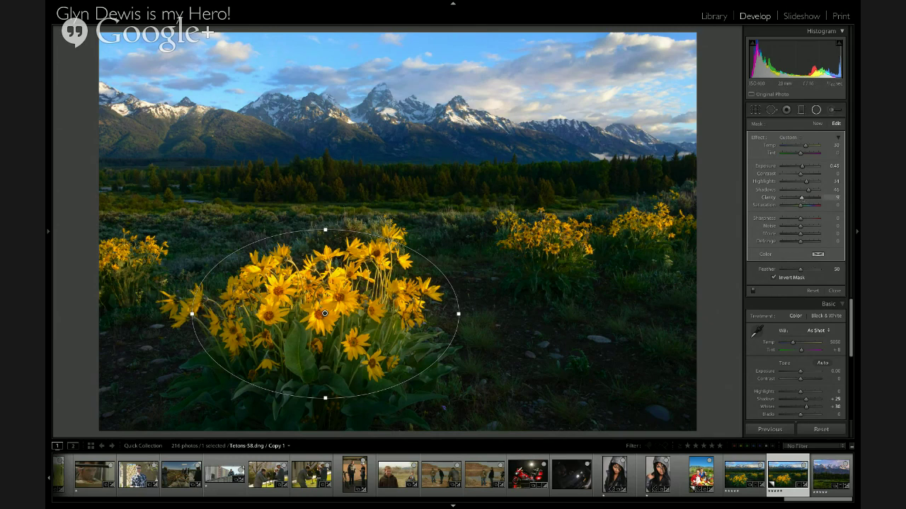
Duplicate the foreground flowers' Radial Filter, place the copy over the distant flower clumps beside them and flatten its ellipse to fit.
{"action": "right_click", "coordinate": [325, 314]}
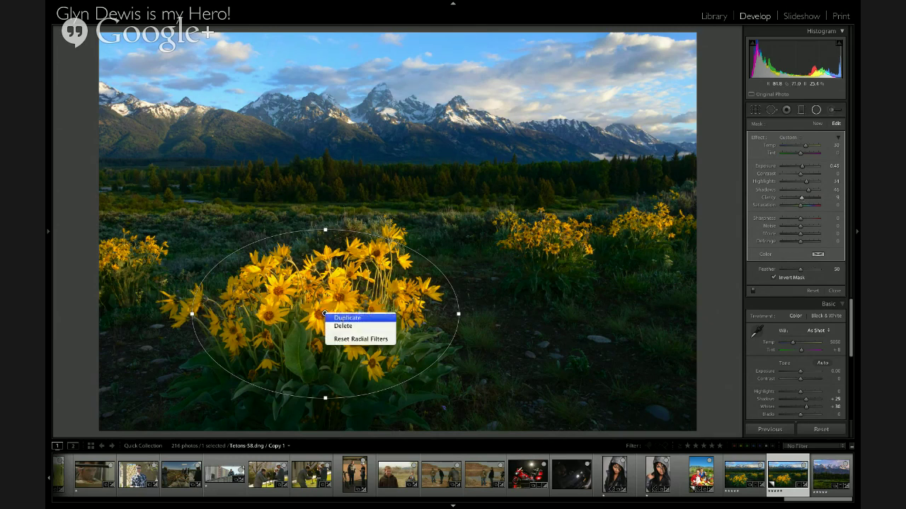
{"action": "key", "text": "Escape"}
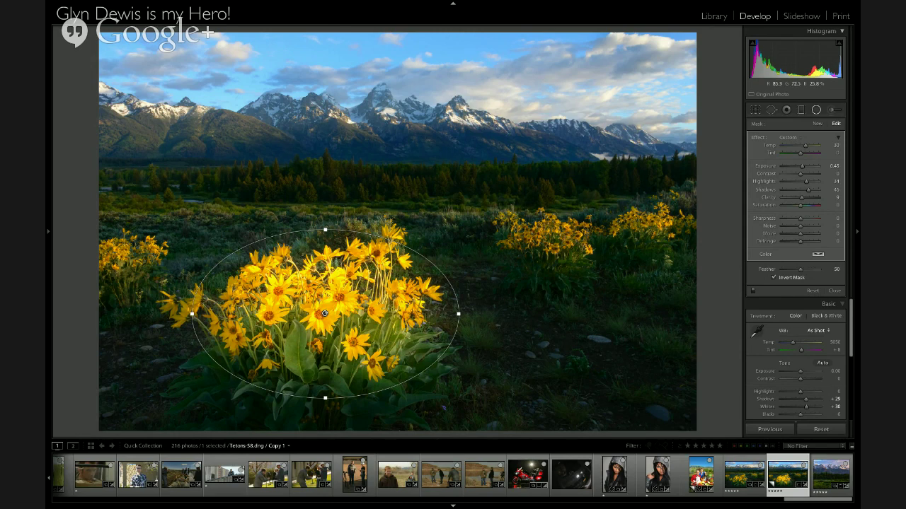
{"action": "mouse_move", "coordinate": [517, 261]}
{"action": "left_mouse_down"}
{"action": "mouse_move", "coordinate": [642, 346]}
{"action": "mouse_move", "coordinate": [716, 331]}
{"action": "left_mouse_up"}
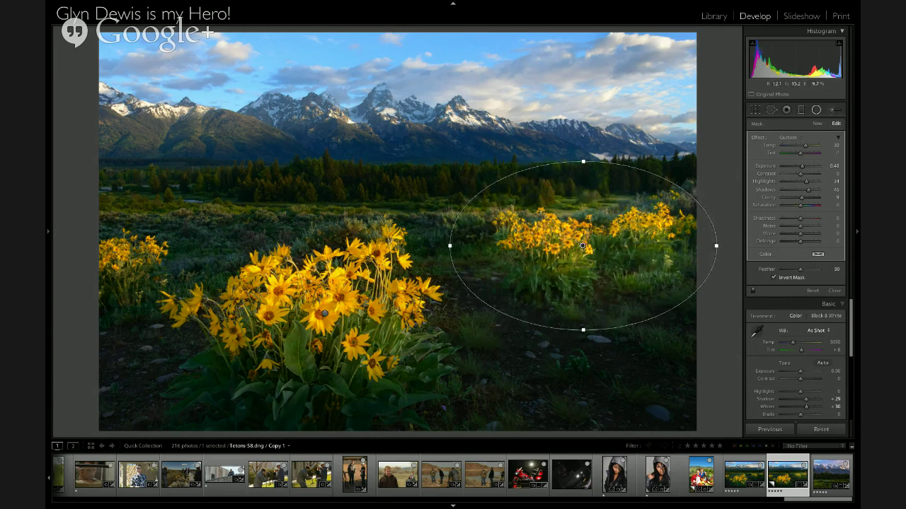
{"action": "left_click_drag", "start_coordinate": [583, 330], "coordinate": [583, 307]}
{"action": "left_click_drag", "start_coordinate": [585, 185], "coordinate": [586, 196]}
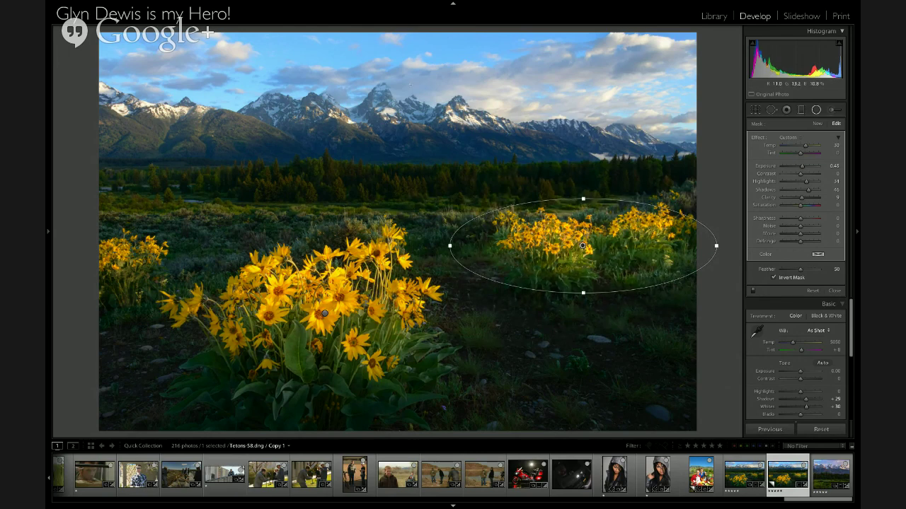
Draw a large Radial Filter spanning most of the landscape, centered just above the foreground flowers, and set its Shadows to -22.
{"action": "left_click_drag", "start_coordinate": [401, 224], "coordinate": [679, 418]}
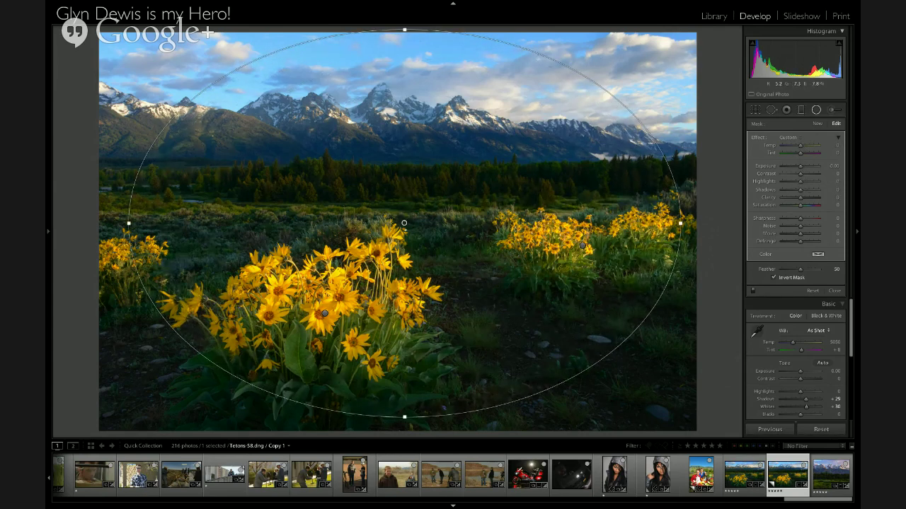
{"action": "left_click_drag", "start_coordinate": [404, 223], "coordinate": [401, 229]}
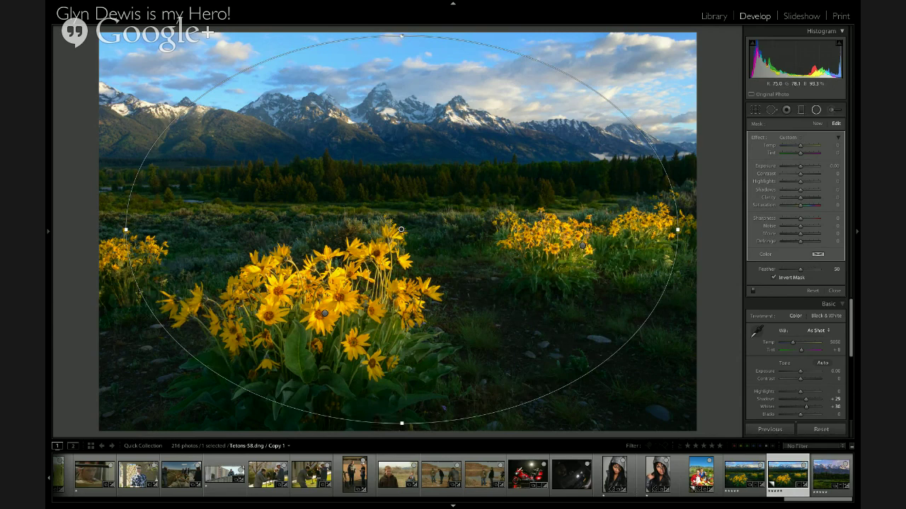
{"action": "left_click_drag", "start_coordinate": [402, 34], "coordinate": [402, 31]}
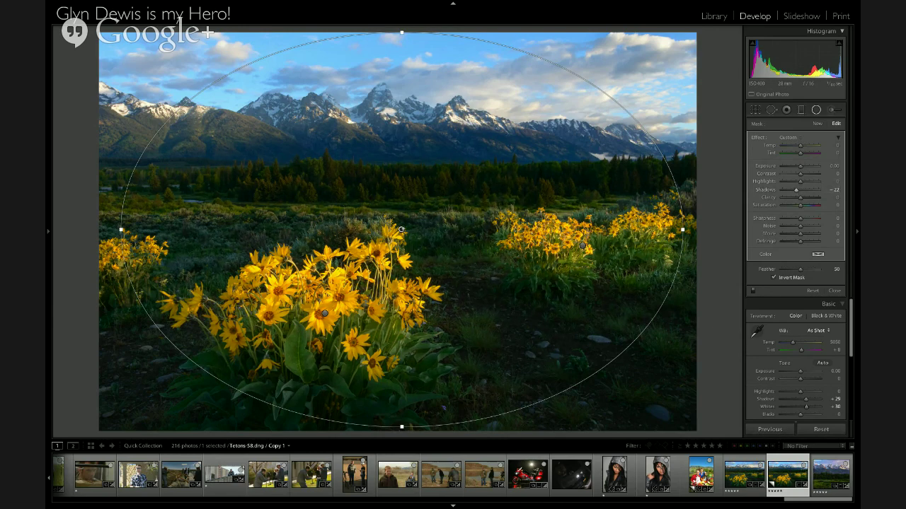
{"action": "right_click", "coordinate": [402, 230]}
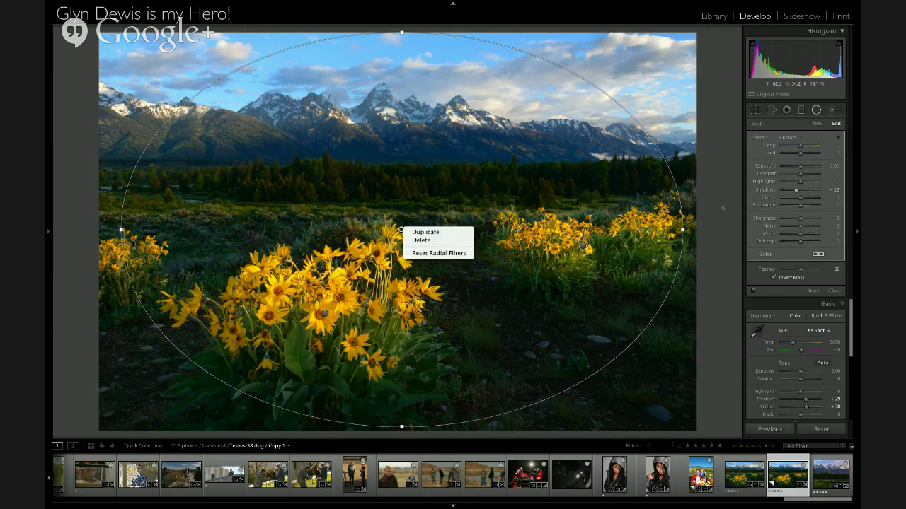
{"action": "left_click", "coordinate": [723, 207]}
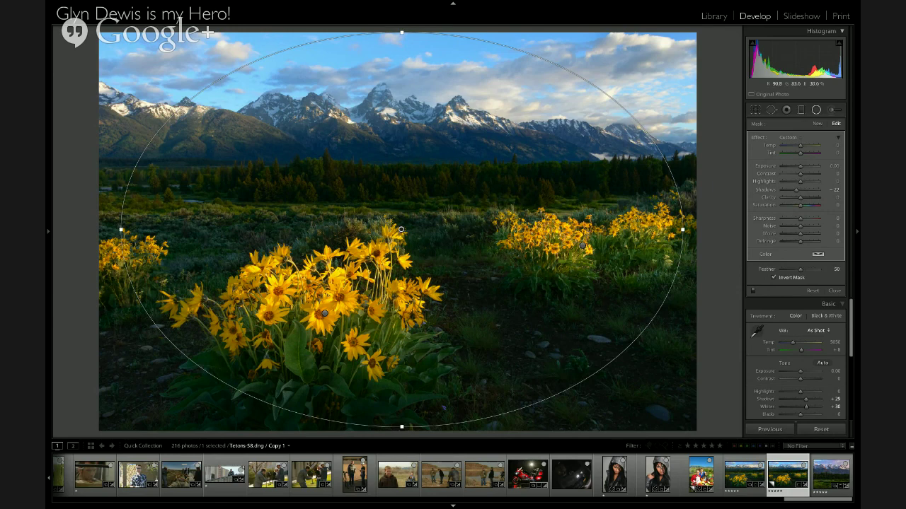
{"action": "key", "text": "alt"}
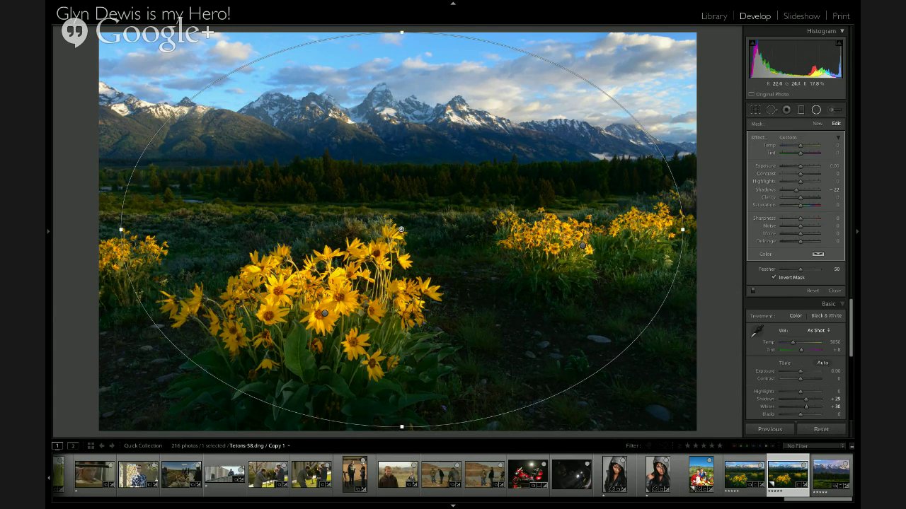
{"action": "key", "text": "ctrl+z"}
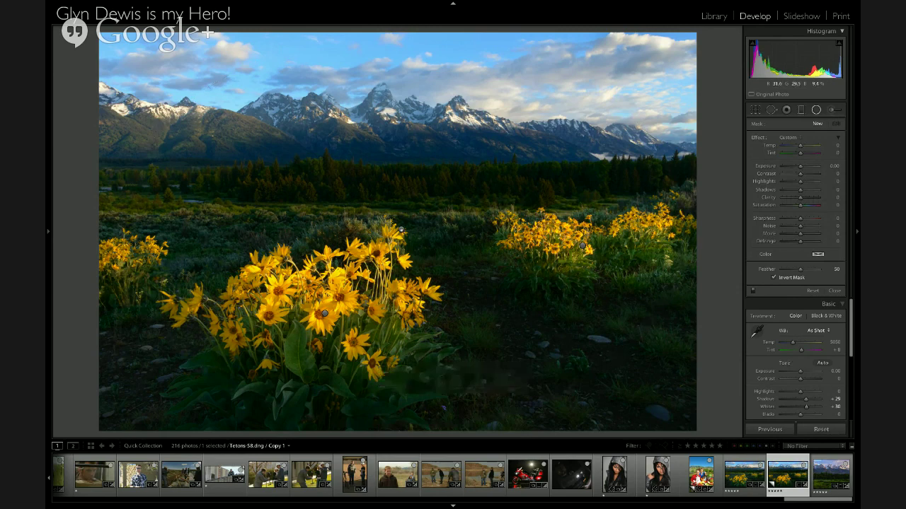
Turn off Invert Mask for the large landscape-wide Radial Filter, nudge it slightly upward and set its Highlights to -23.
{"action": "left_click", "coordinate": [402, 230]}
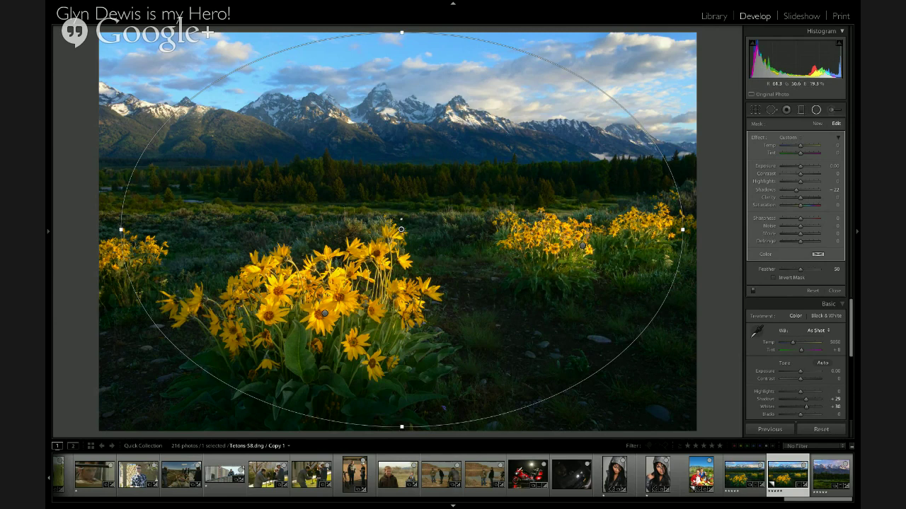
{"action": "left_click_drag", "start_coordinate": [400, 230], "coordinate": [399, 225]}
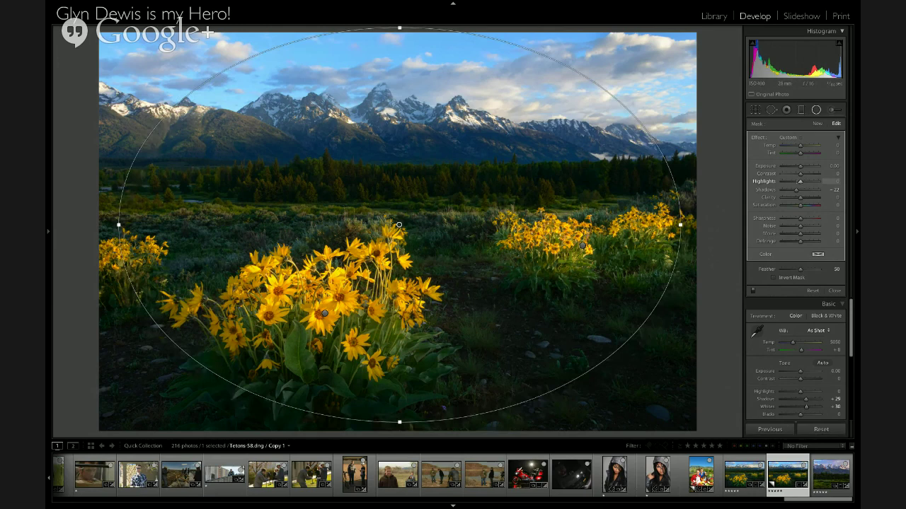
{"action": "left_click_drag", "start_coordinate": [800, 182], "coordinate": [795, 181]}
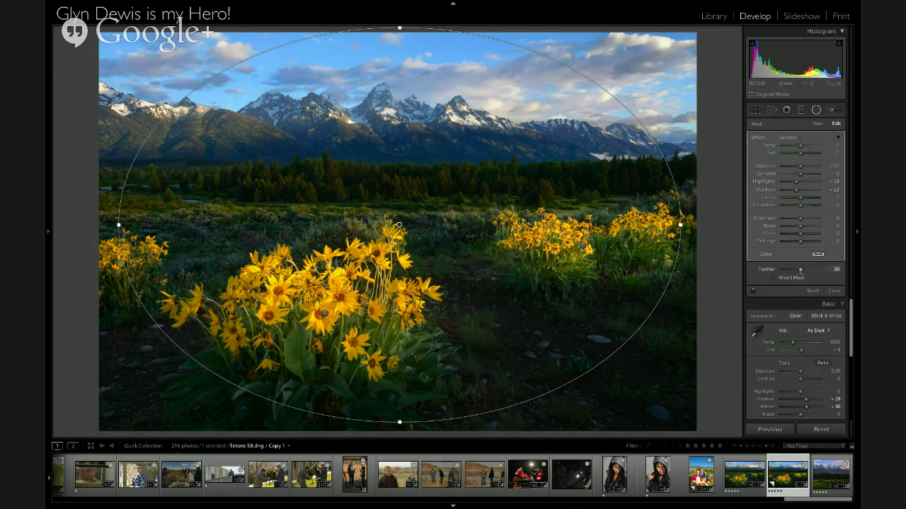
Try the landscape-wide filter with Feather at 0 to inspect its edge, and reset Feather to 50.
{"action": "left_click_drag", "start_coordinate": [803, 273], "coordinate": [810, 272]}
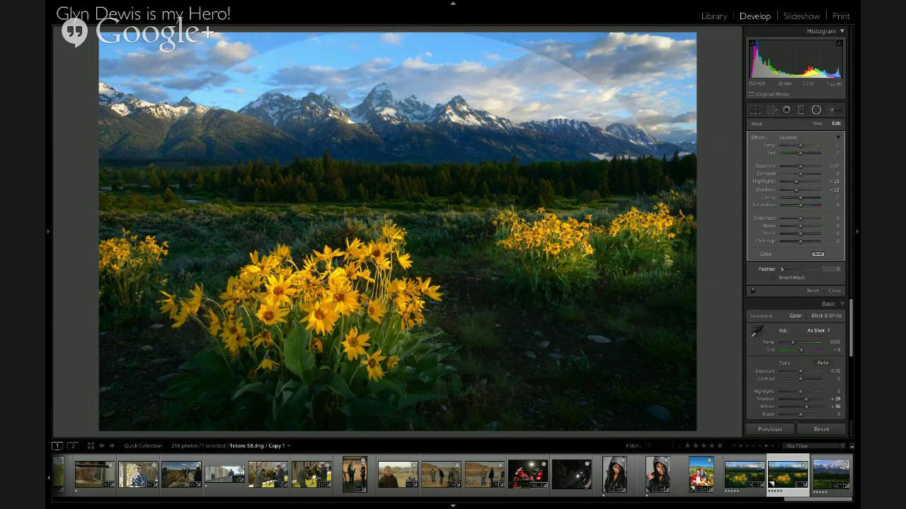
{"action": "double_click", "coordinate": [768, 272]}
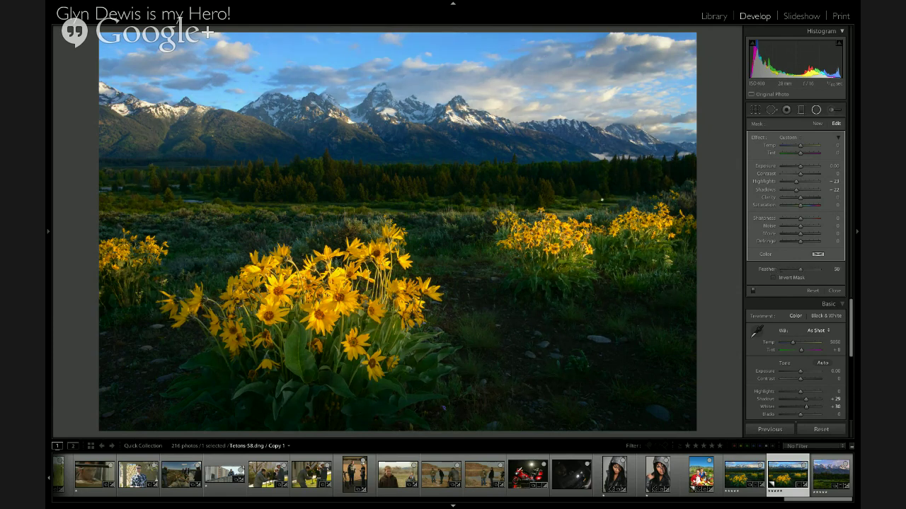
{"action": "mouse_move", "coordinate": [398, 225]}
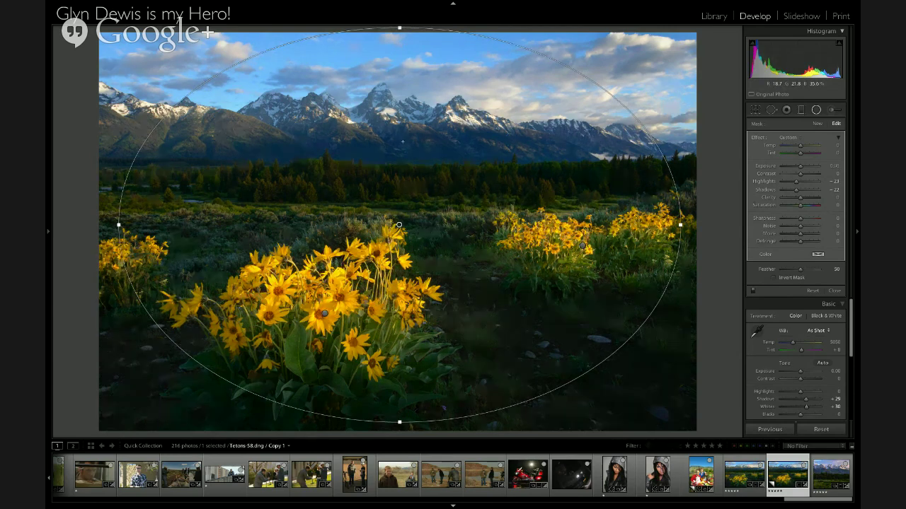
Draw a wide, flat Radial Filter over the snowy mountain peaks and set its Highlights to 33 and Shadows to 23.
{"action": "left_click", "coordinate": [380, 139]}
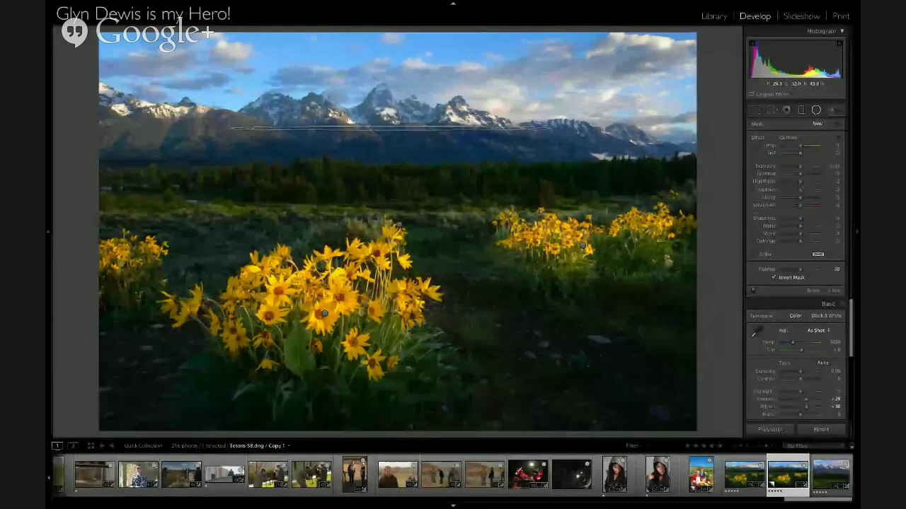
{"action": "left_click_drag", "start_coordinate": [551, 128], "coordinate": [623, 152]}
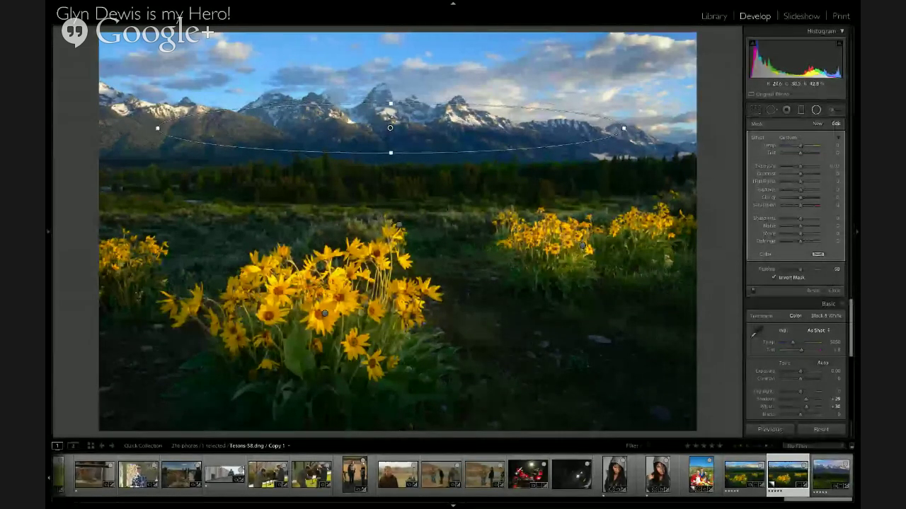
{"action": "left_click_drag", "start_coordinate": [390, 127], "coordinate": [390, 114]}
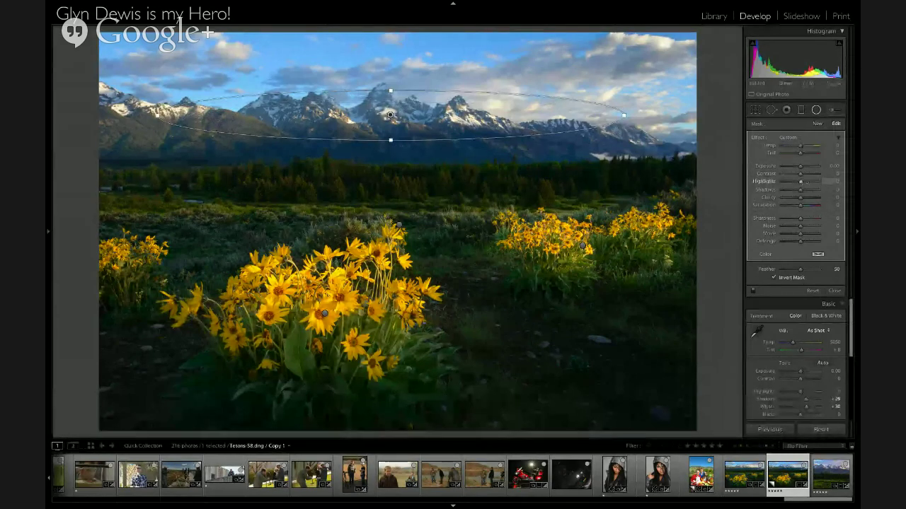
{"action": "left_click_drag", "start_coordinate": [800, 181], "coordinate": [805, 181]}
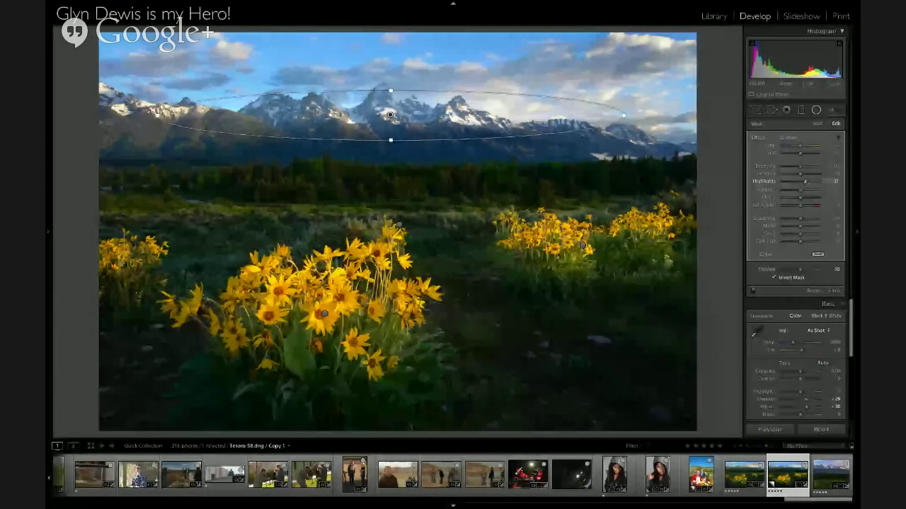
{"action": "left_click_drag", "start_coordinate": [804, 181], "coordinate": [804, 189]}
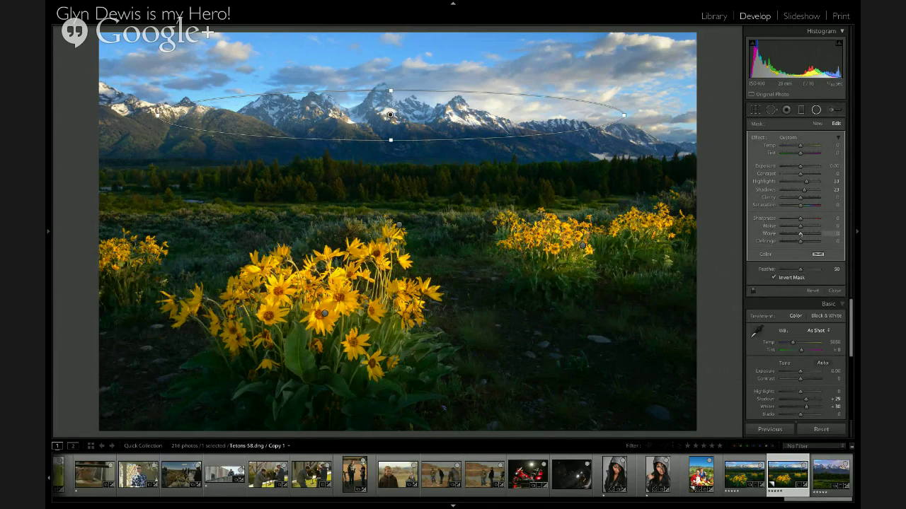
Compare the landscape with its Radial Filters switched off and on, and view the original Tetons-58.dng beside the virtual copy.
{"action": "key", "text": "super+Tab"}
{"action": "left_click", "coordinate": [753, 290]}
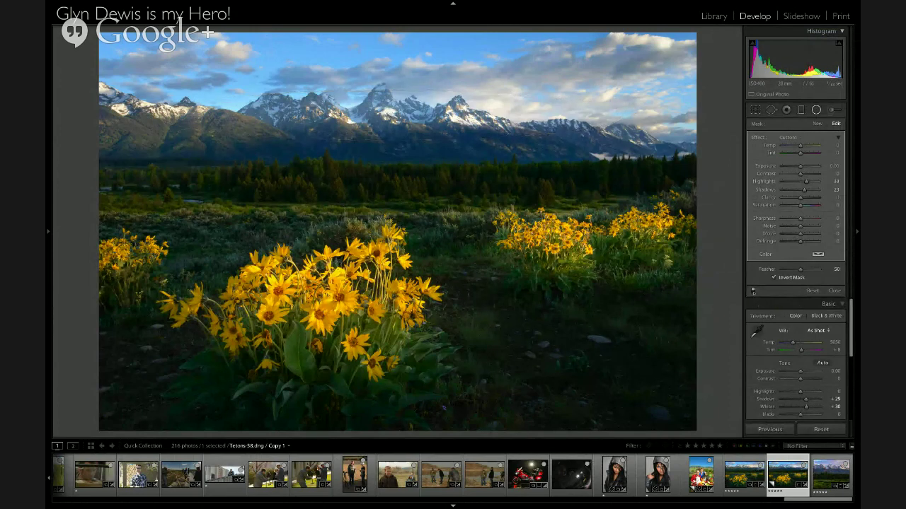
{"action": "left_click", "coordinate": [753, 291]}
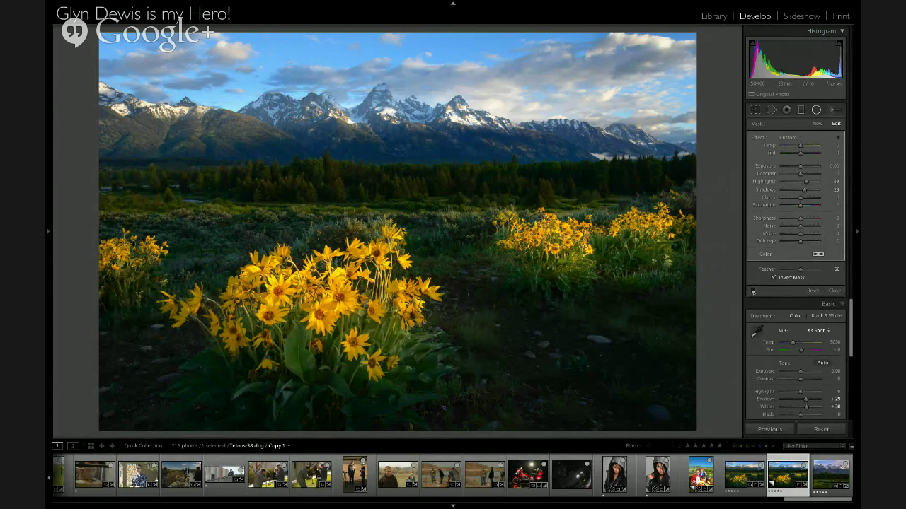
{"action": "left_click", "coordinate": [752, 290]}
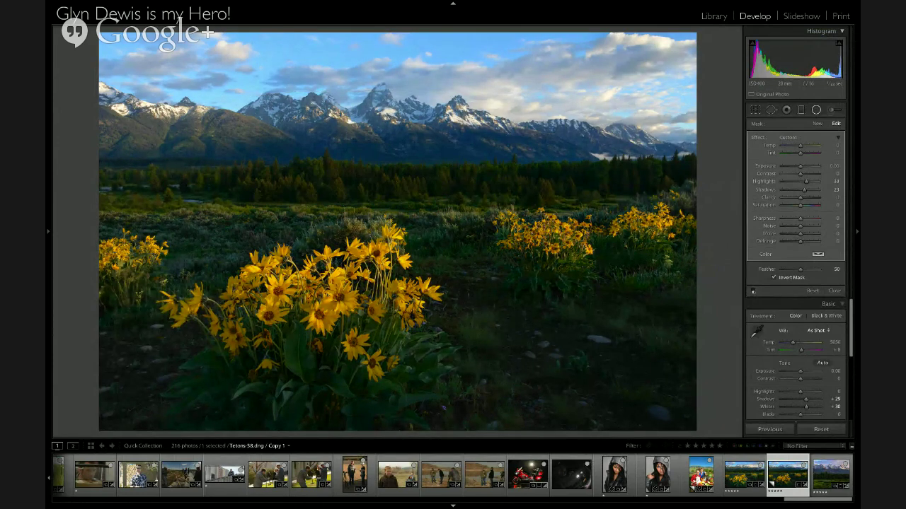
{"action": "left_click", "coordinate": [753, 290]}
{"action": "left_click", "coordinate": [753, 290]}
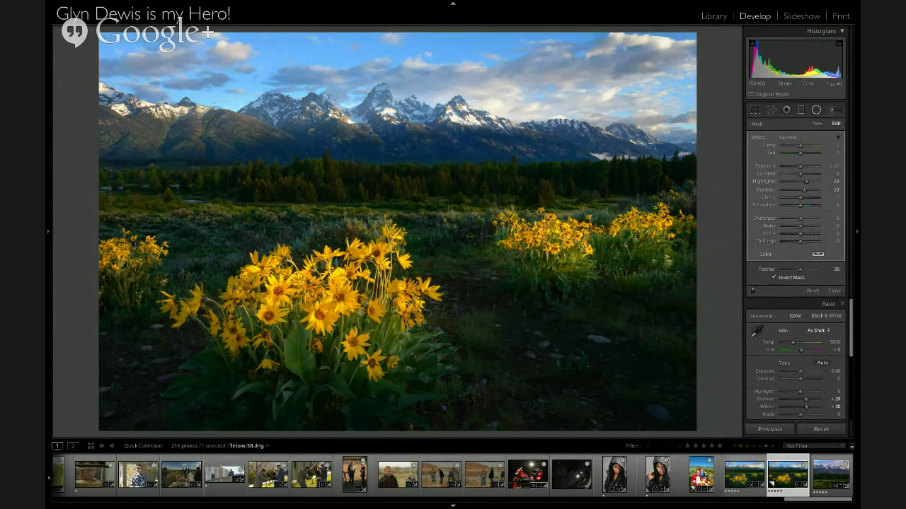
{"action": "left_click", "coordinate": [745, 475]}
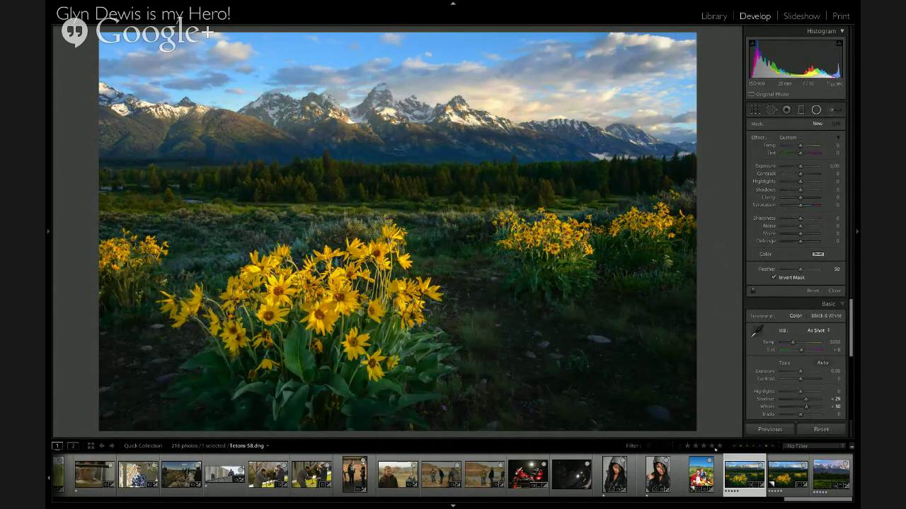
{"action": "key", "text": "super+Tab"}
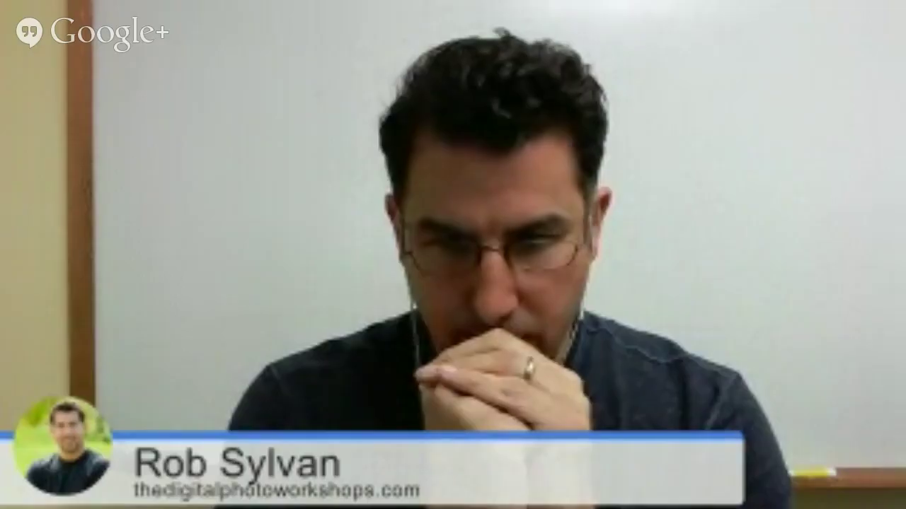